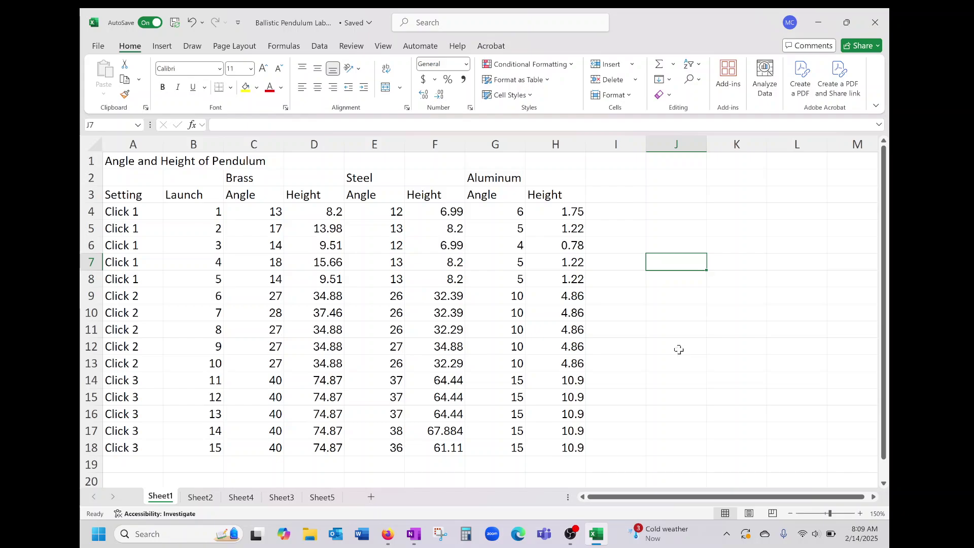
# - Switch to OneNote and review the combined masses and mgΔh expressions for brass, steel and aluminum in the Ballistic Pendulum Lab notes
pyautogui.click(413, 533)
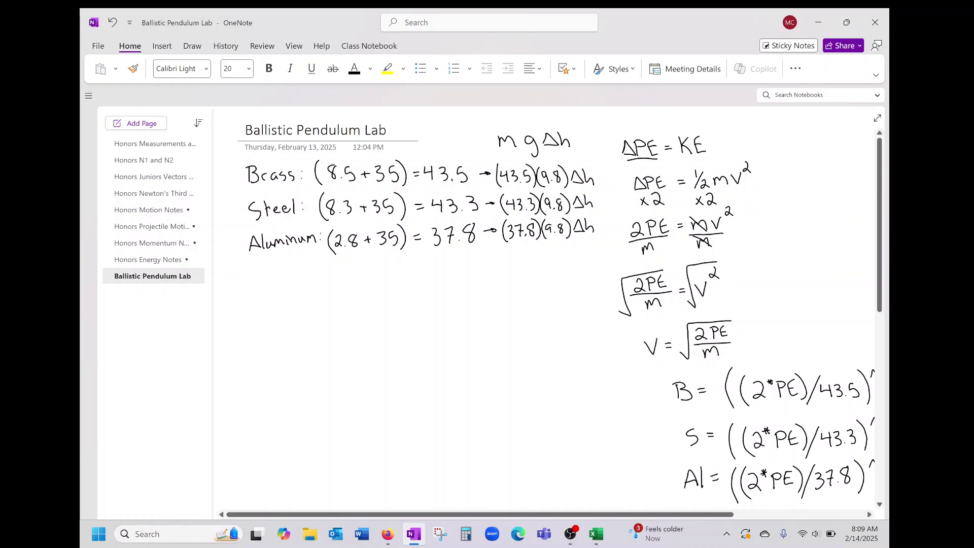
pyautogui.scroll(3, 335, 246)
pyautogui.scroll(3, 549, 309)
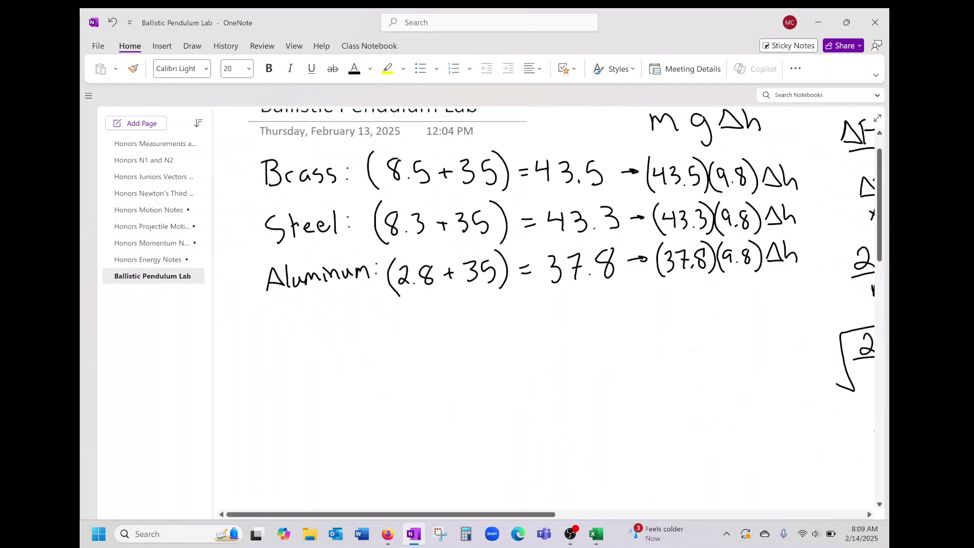
pyautogui.hscroll(1, 507, 304)
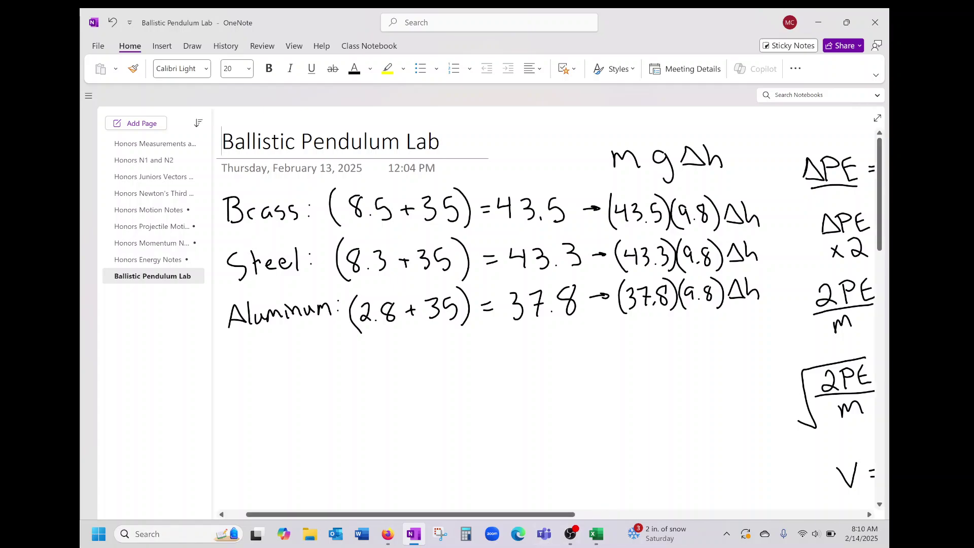
# - Switch back to Excel and review the Sheet2 and Sheet4 tables and the brass Height values on Sheet1
pyautogui.click(597, 537)
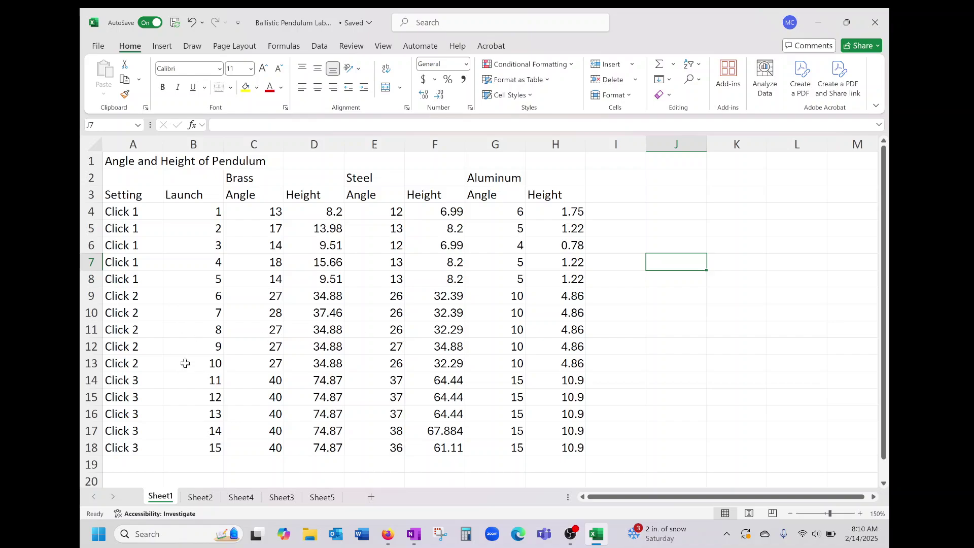
pyautogui.click(212, 500)
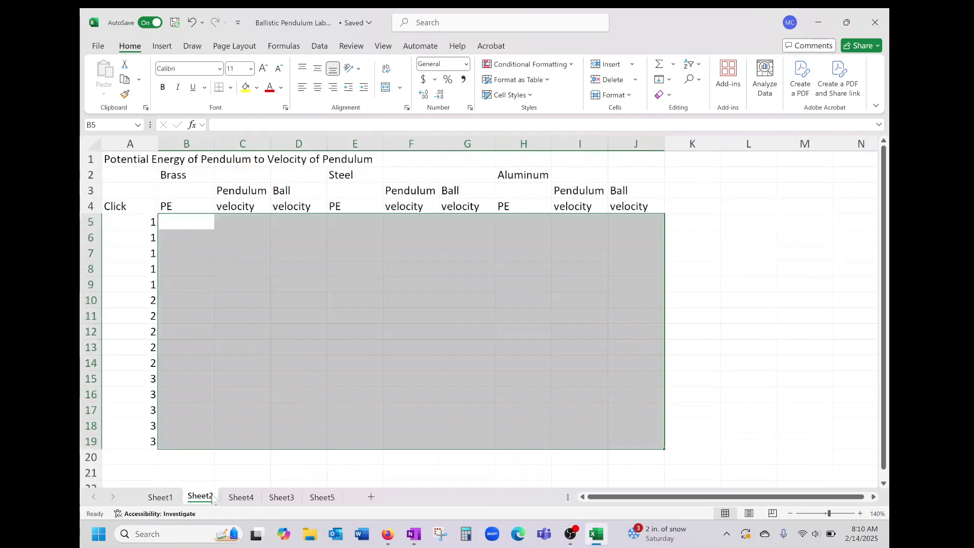
pyautogui.click(262, 444)
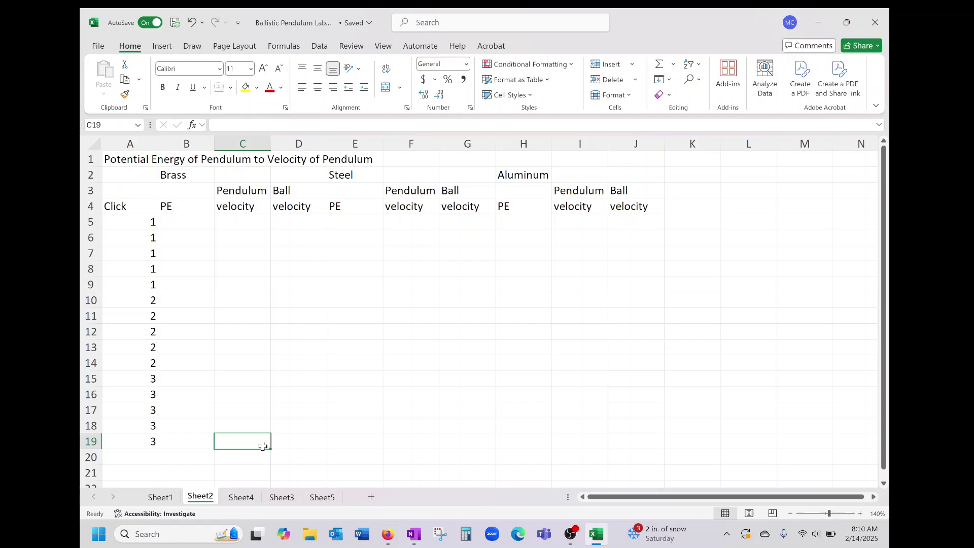
pyautogui.click(246, 499)
pyautogui.scroll(5, 264, 367)
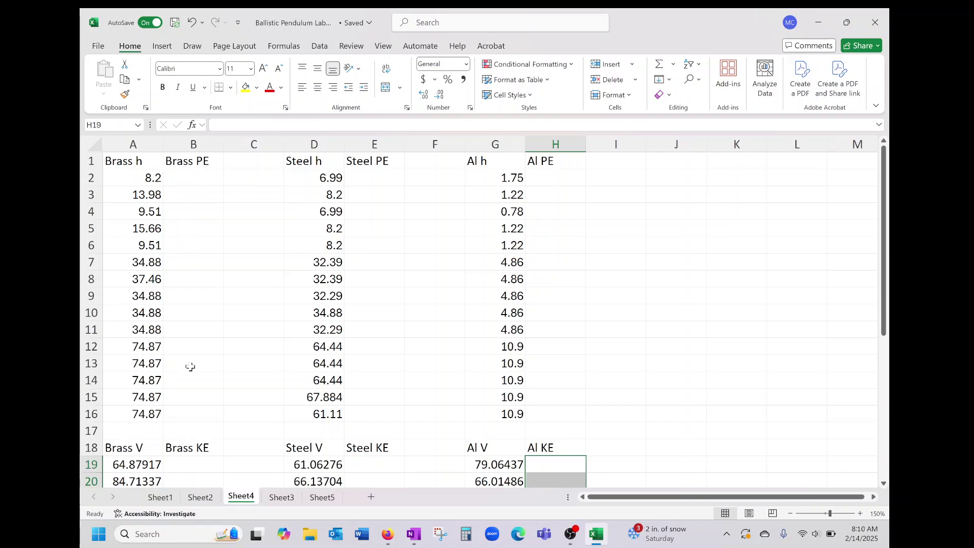
pyautogui.click(159, 498)
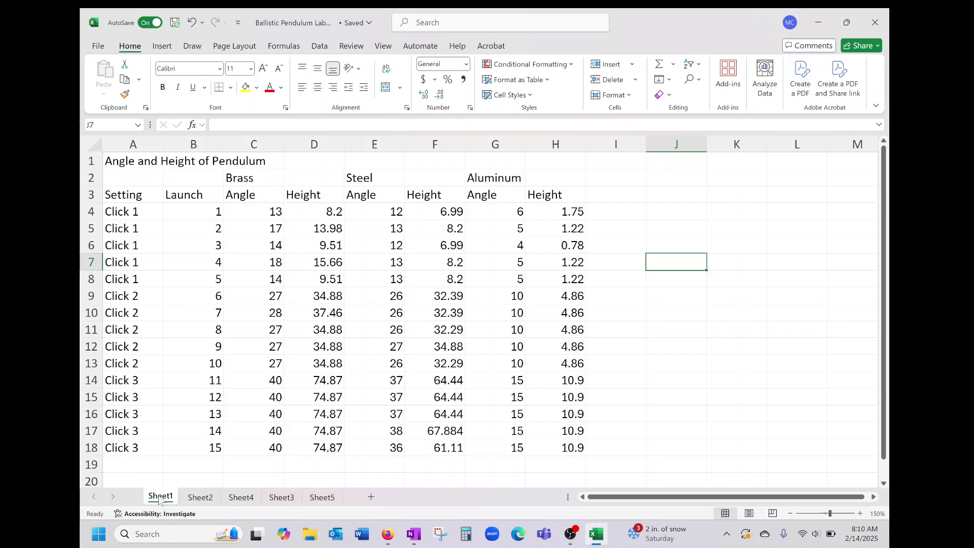
pyautogui.click(306, 213)
pyautogui.moveTo(304, 230); pyautogui.dragTo(315, 446)
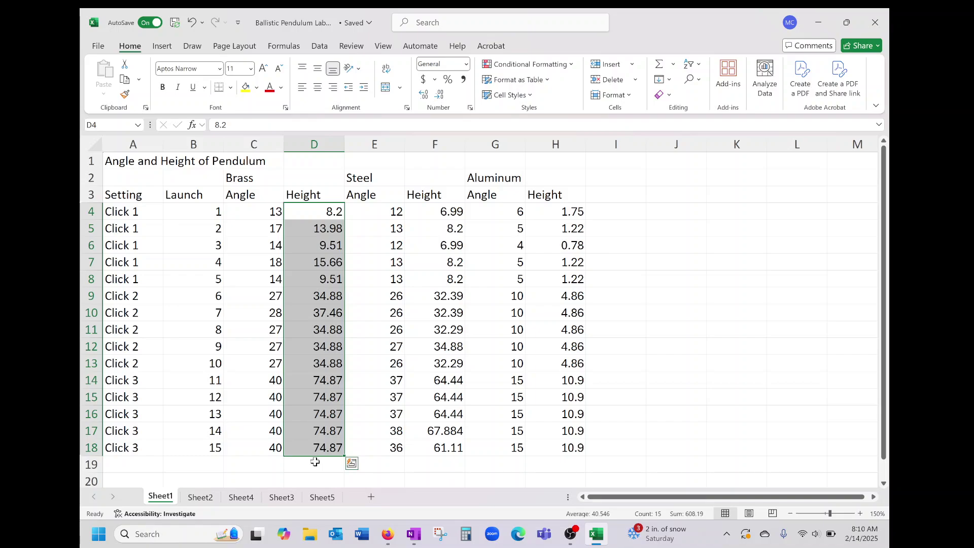
pyautogui.click(315, 463)
# - On Sheet4, enter the formula =43.5*9.8*A2 in cell B2 for the first Brass PE
pyautogui.click(241, 498)
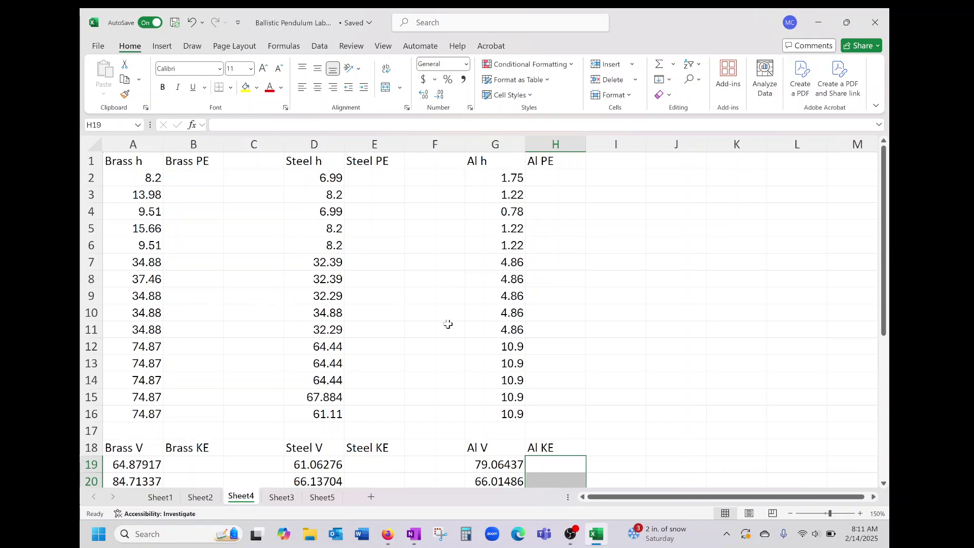
pyautogui.click(197, 181)
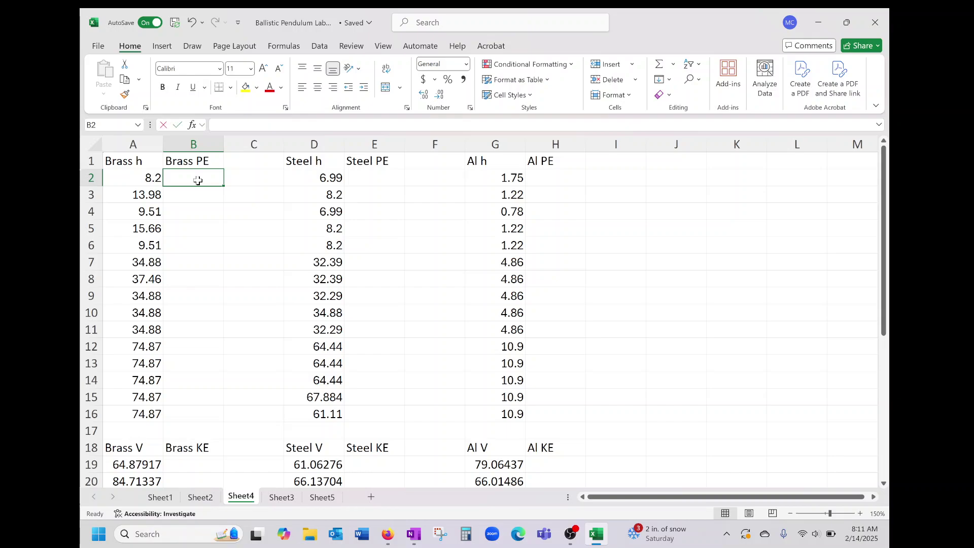
pyautogui.write('=')
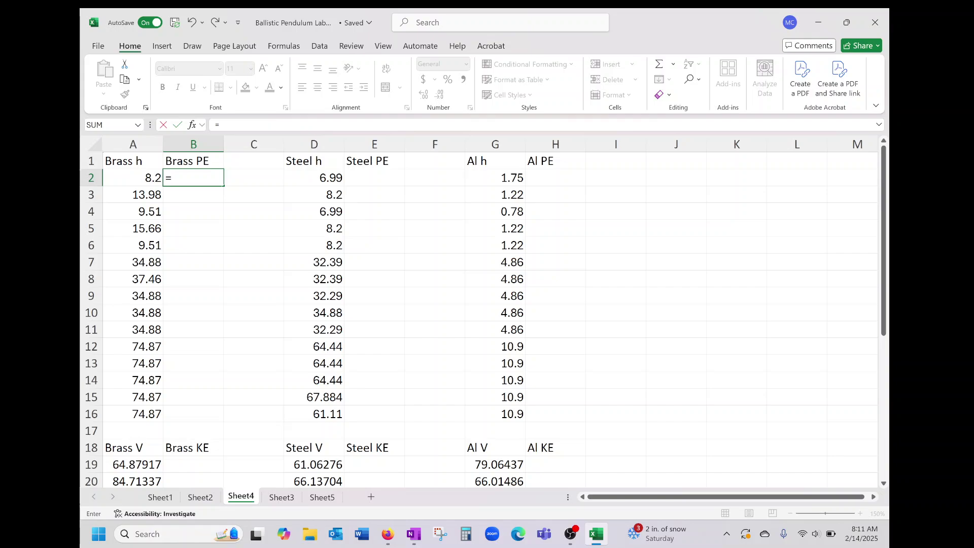
pyautogui.write('43.5*9.8*')
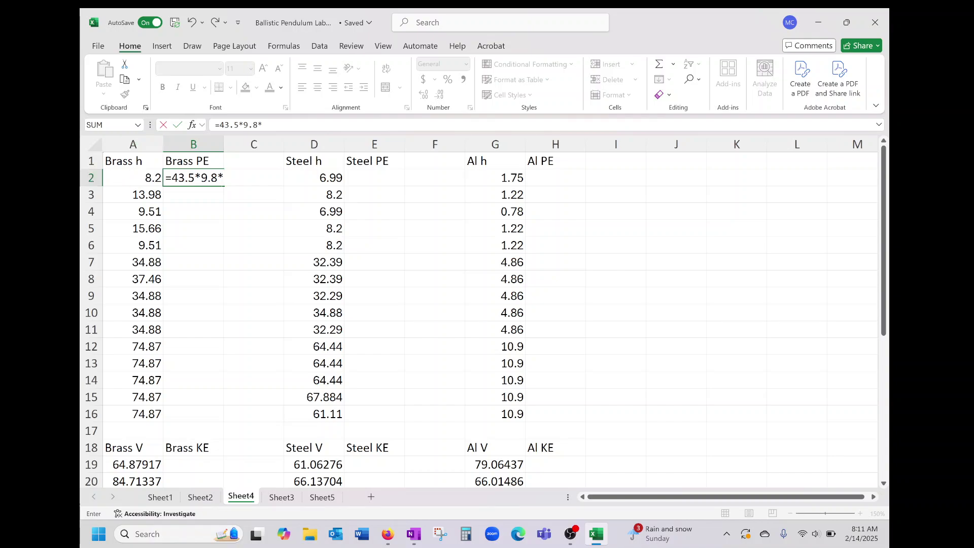
pyautogui.click(137, 181)
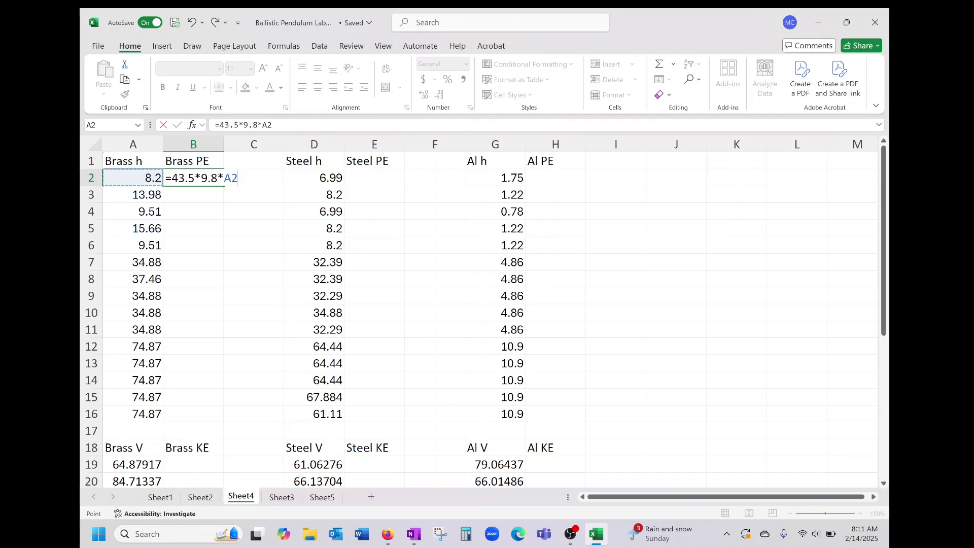
pyautogui.press('Return')
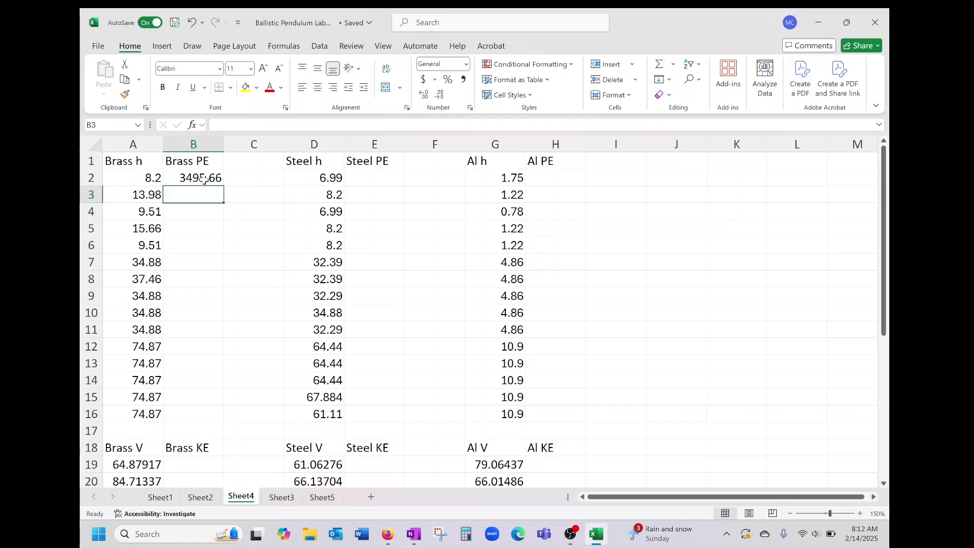
# - Fill the Brass PE formula from B2 down to B16
pyautogui.click(203, 179)
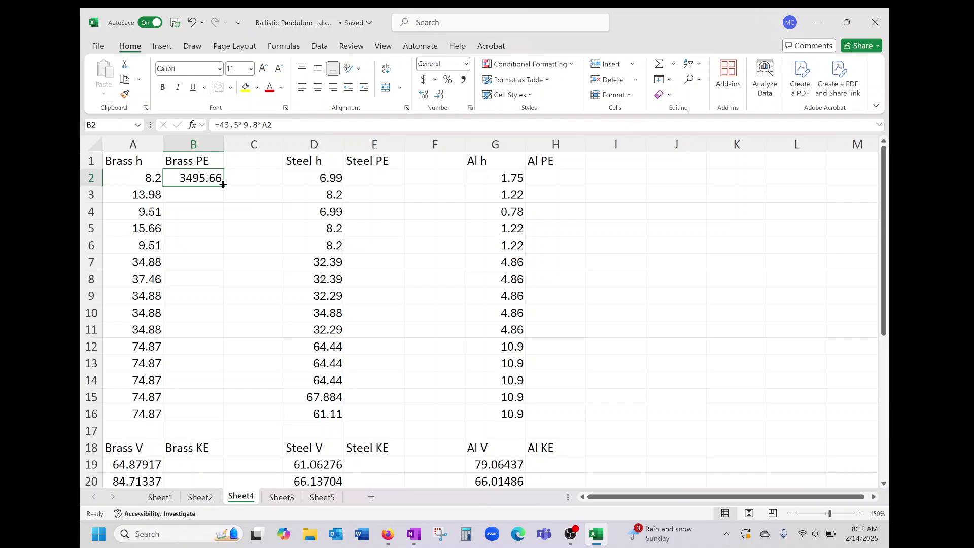
pyautogui.moveTo(223, 184); pyautogui.dragTo(209, 420)
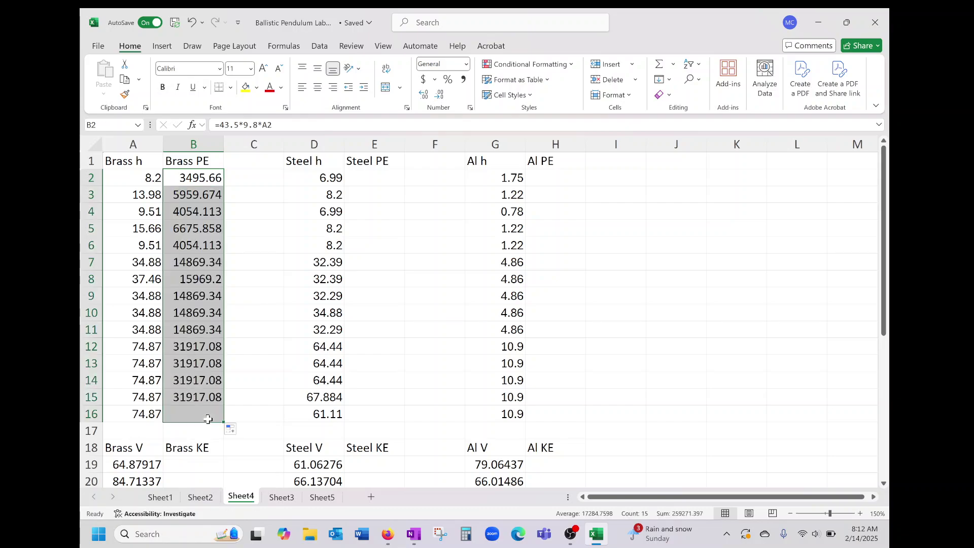
pyautogui.click(269, 228)
# - Enter the formula =43.3*9.8*D2 in cell E2 for the first Steel PE
pyautogui.click(380, 182)
pyautogui.write('=')
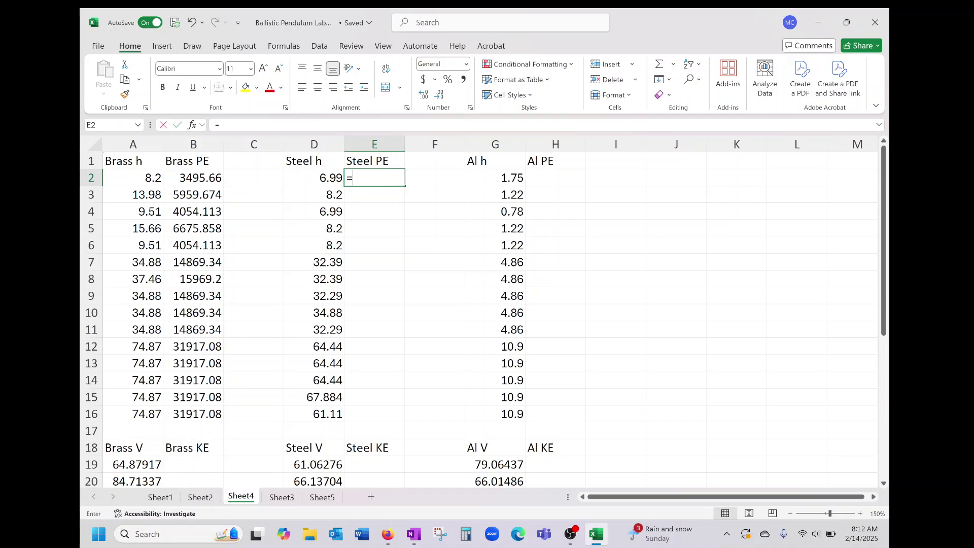
pyautogui.write('4')
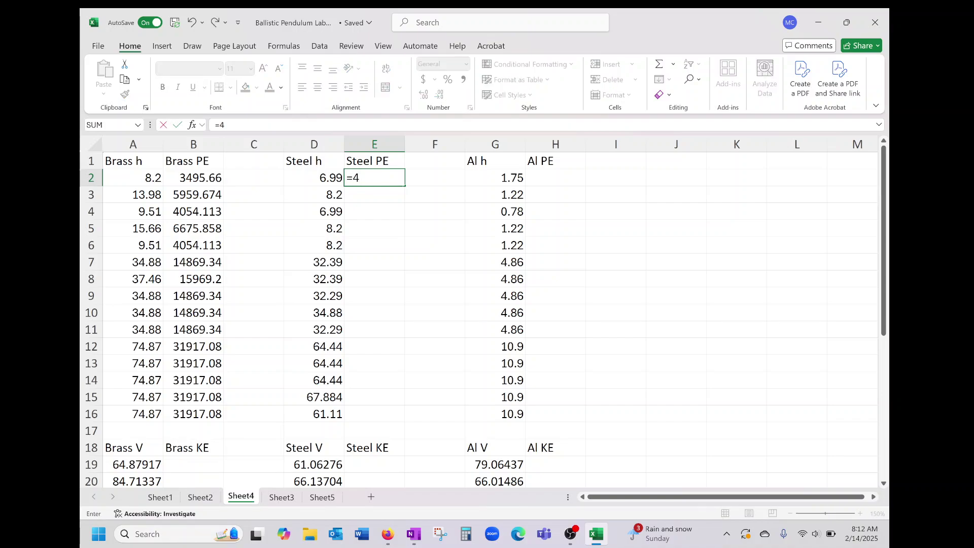
pyautogui.write('3.3*9.8*')
pyautogui.click(329, 179)
pyautogui.press('Return')
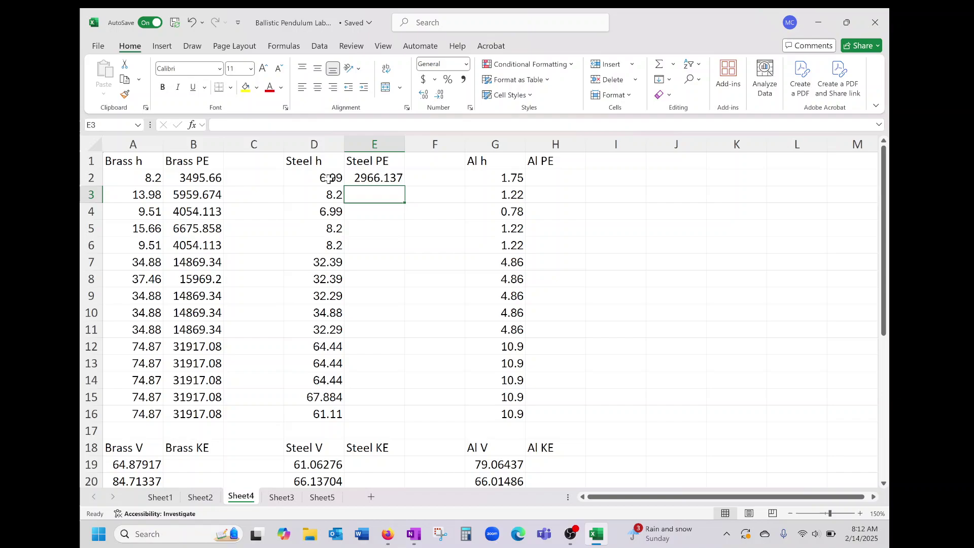
# - Fill the Steel PE formula from E2 down to E16 and dismiss the Malwarebytes notification
pyautogui.click(382, 177)
pyautogui.moveTo(405, 186); pyautogui.dragTo(388, 428)
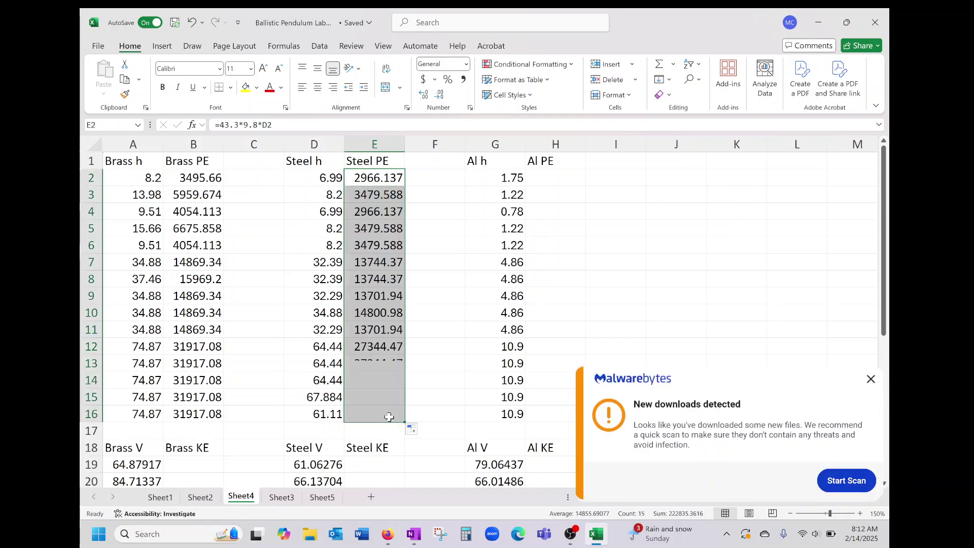
pyautogui.click(871, 379)
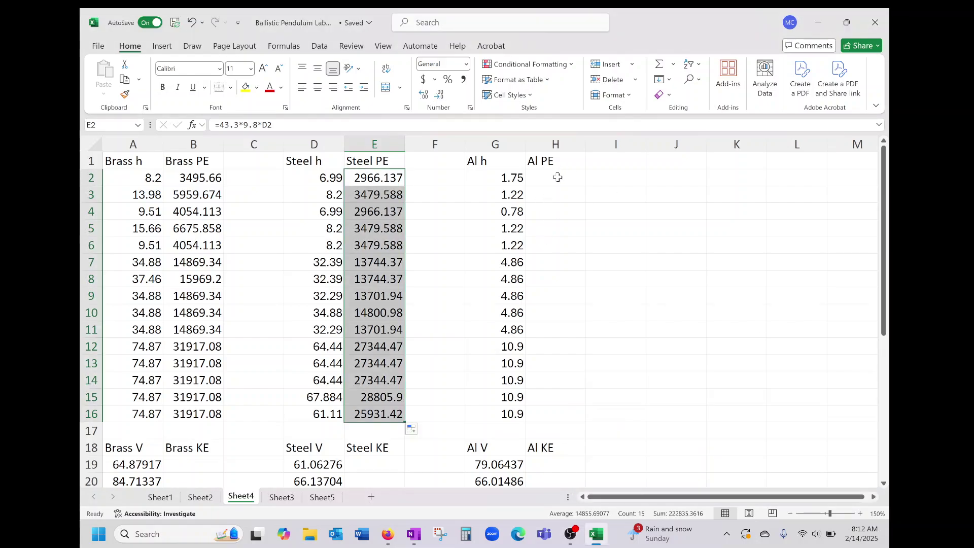
# - Enter the formula =37.8*9.8*G2 in cell H2 for the first Al PE
pyautogui.click(558, 177)
pyautogui.write('=')
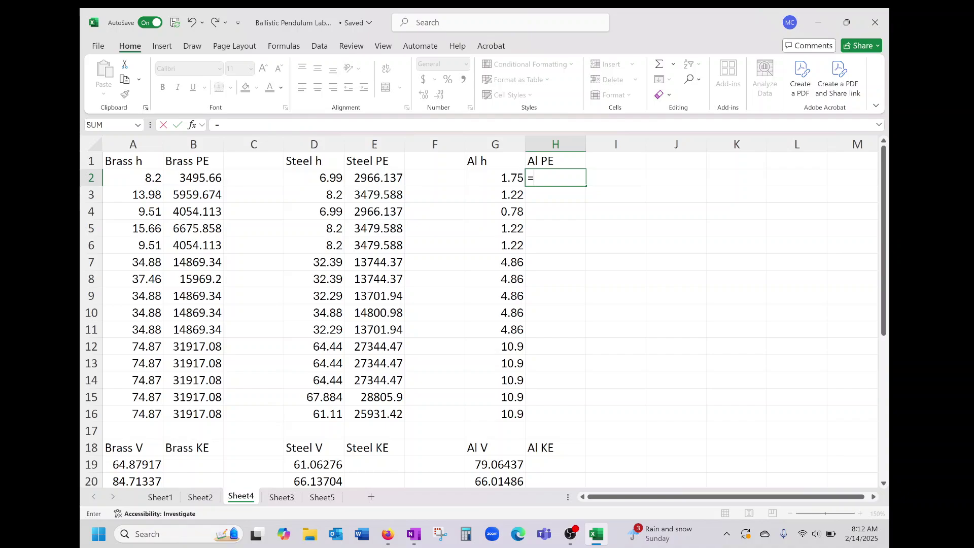
pyautogui.write('37.8*9.8*')
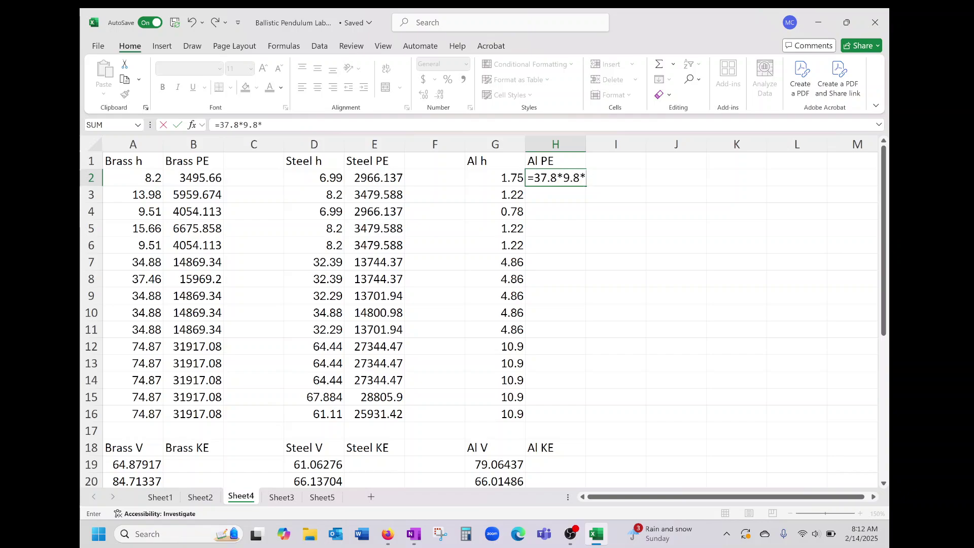
pyautogui.click(510, 183)
pyautogui.press('Return')
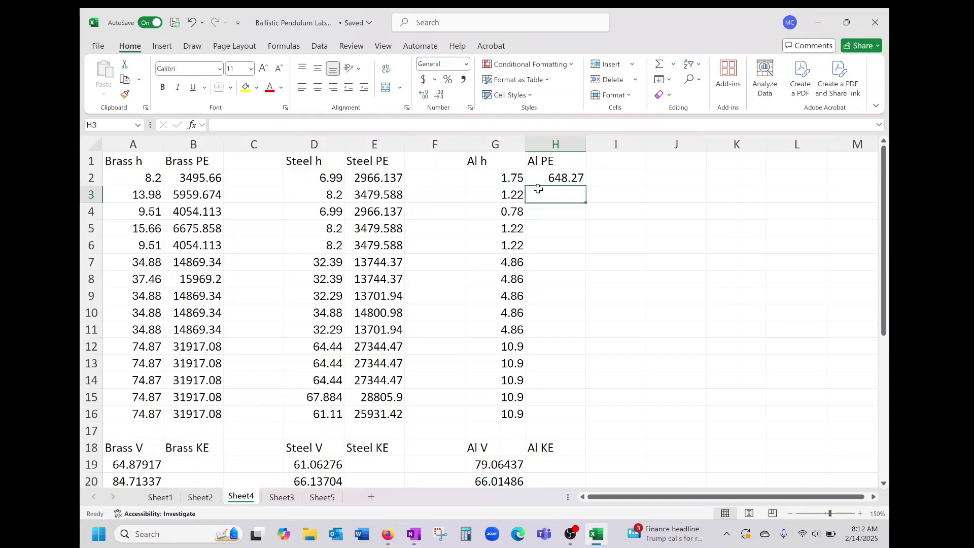
# - Fill the Al PE formula from H2 down to H16
pyautogui.click(550, 177)
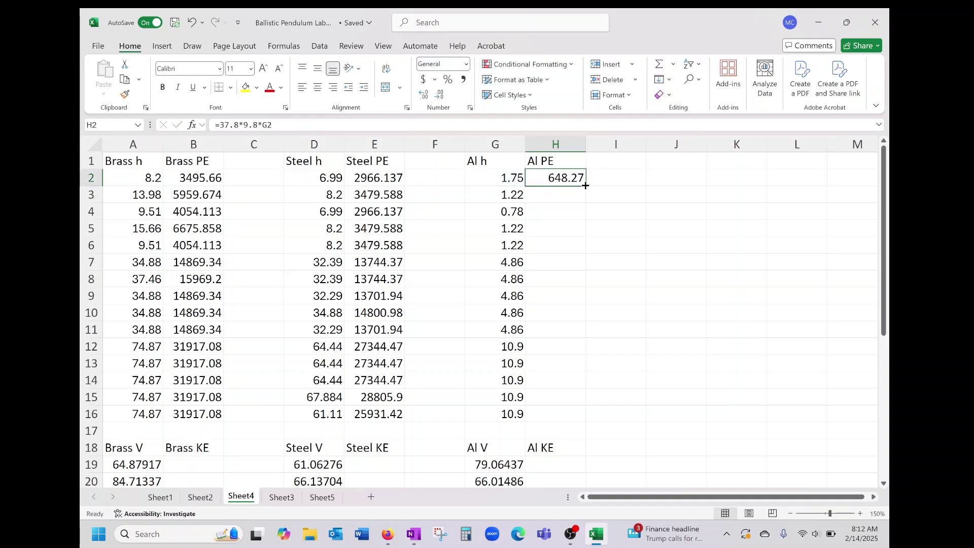
pyautogui.moveTo(585, 186); pyautogui.dragTo(549, 417)
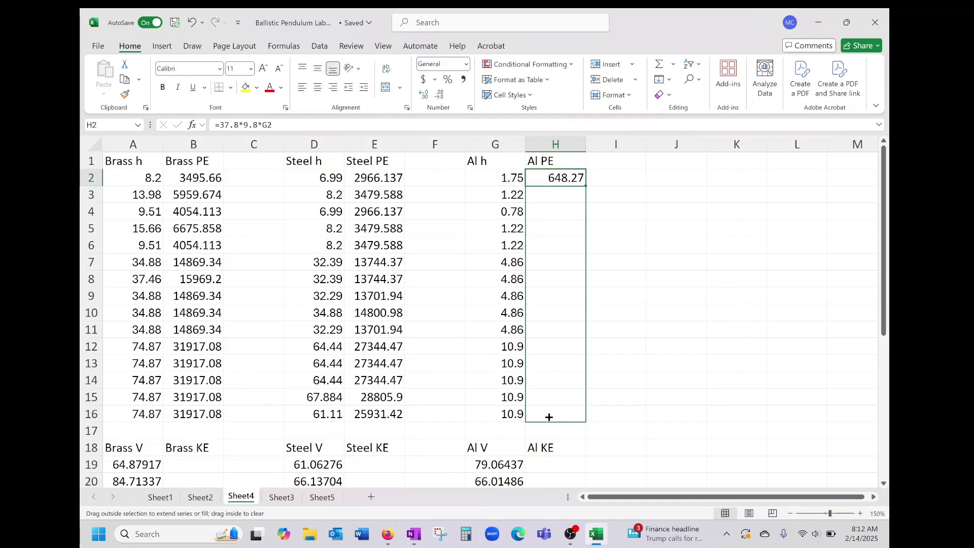
pyautogui.click(607, 330)
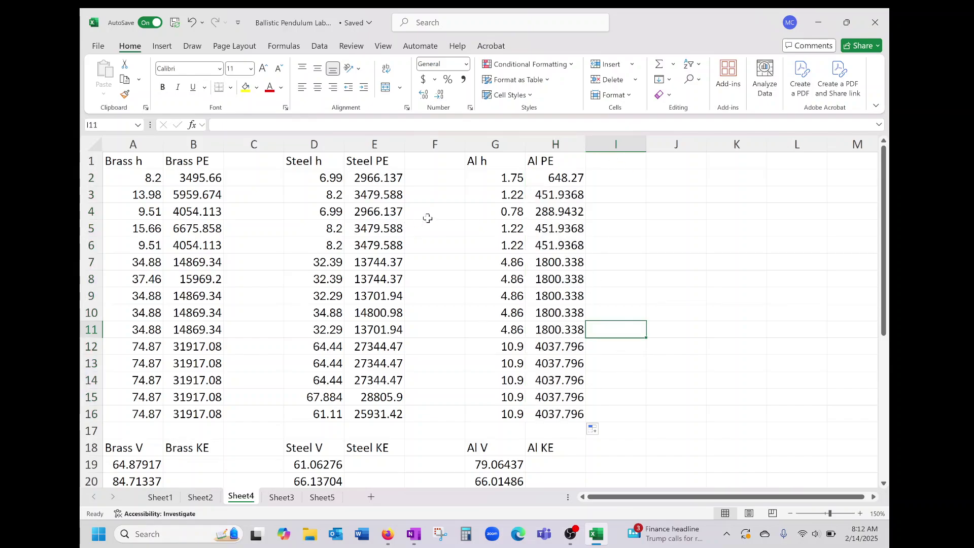
# - Copy the Brass PE results B2:B16 from Sheet4 and paste them as values into Sheet2 starting at B5
pyautogui.click(201, 497)
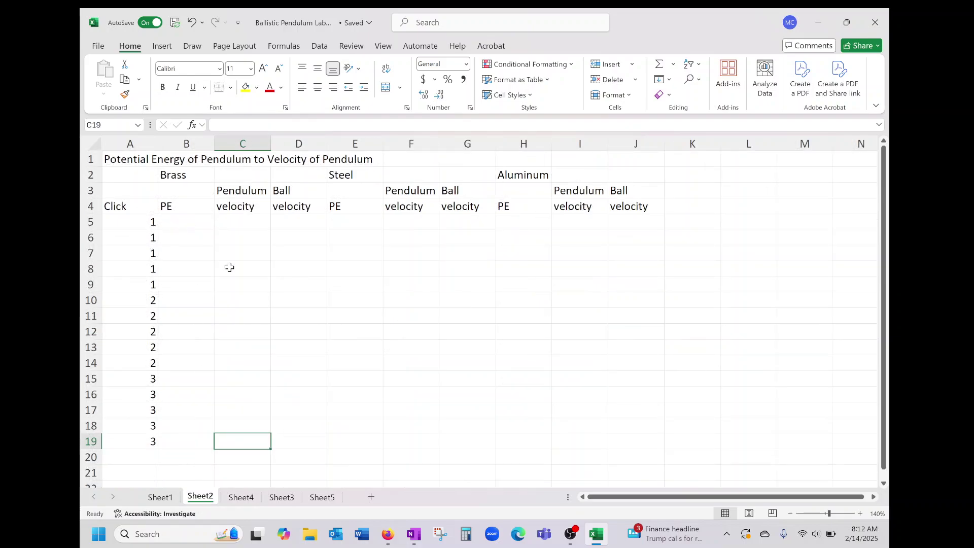
pyautogui.click(240, 496)
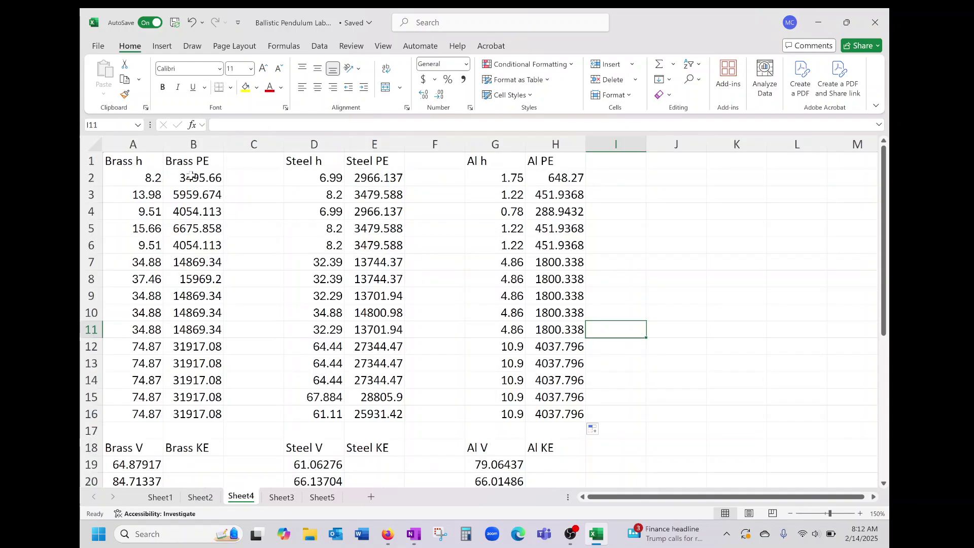
pyautogui.moveTo(190, 177); pyautogui.dragTo(196, 410)
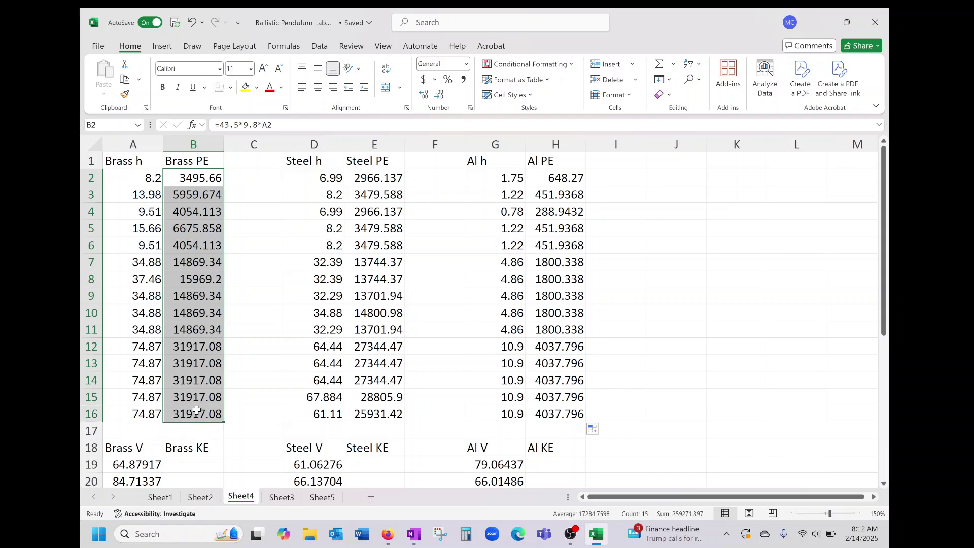
pyautogui.hotkey('ctrl', 'c')
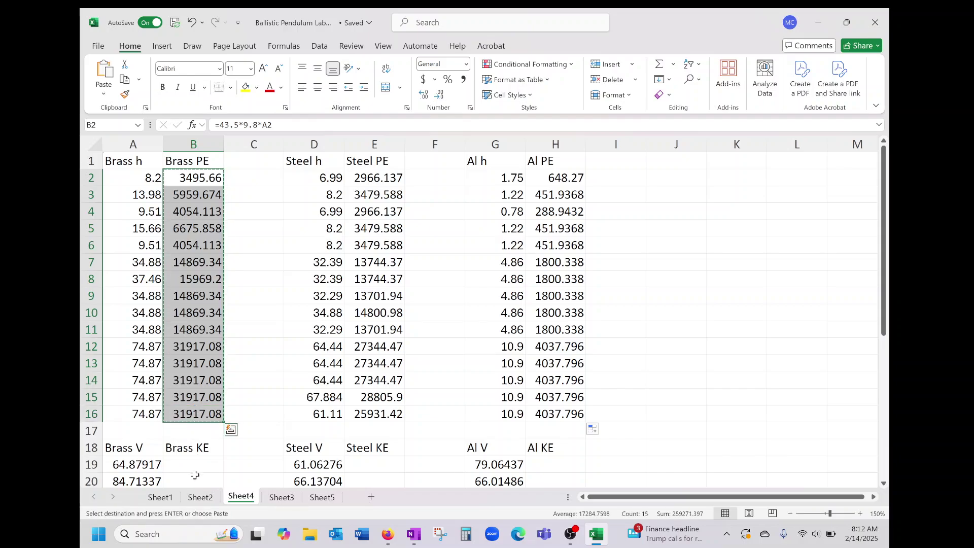
pyautogui.click(202, 497)
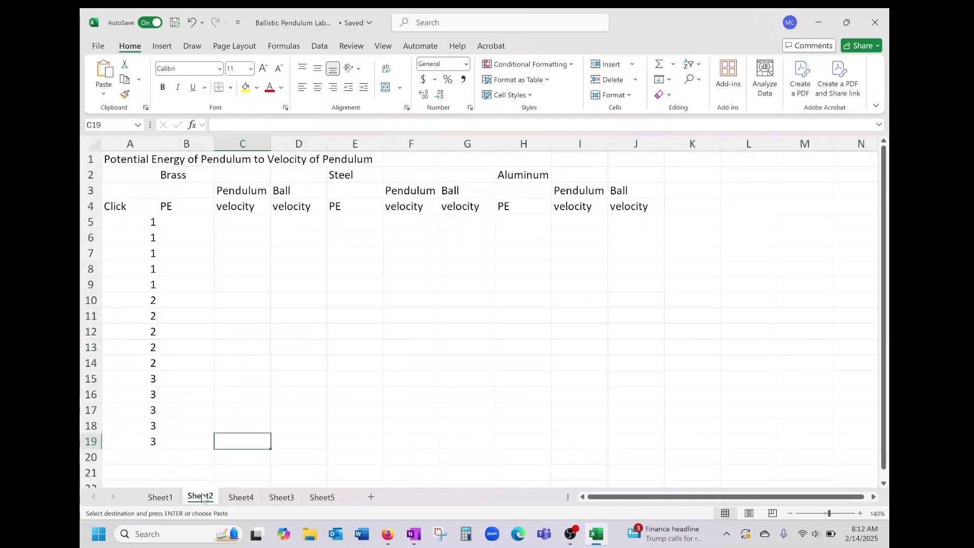
pyautogui.click(176, 222)
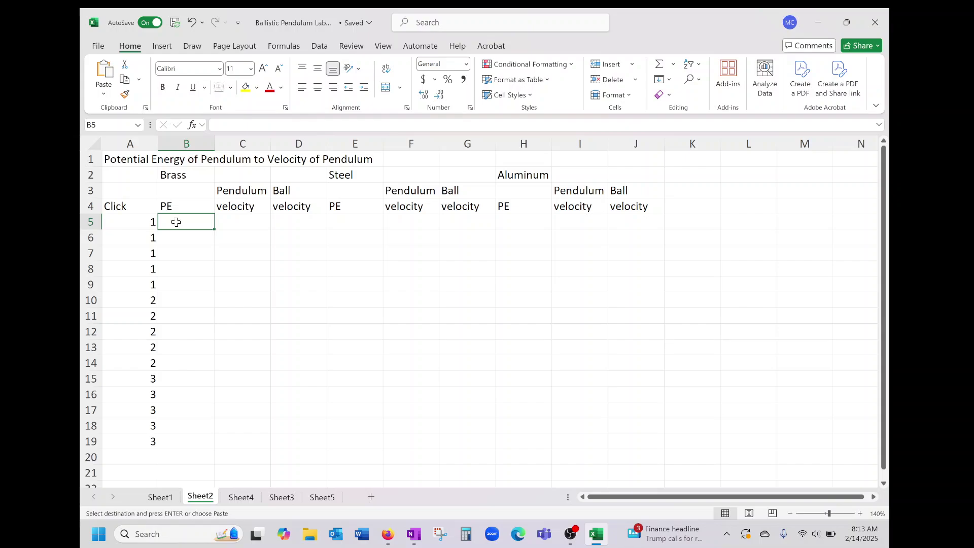
pyautogui.rightClick(177, 223)
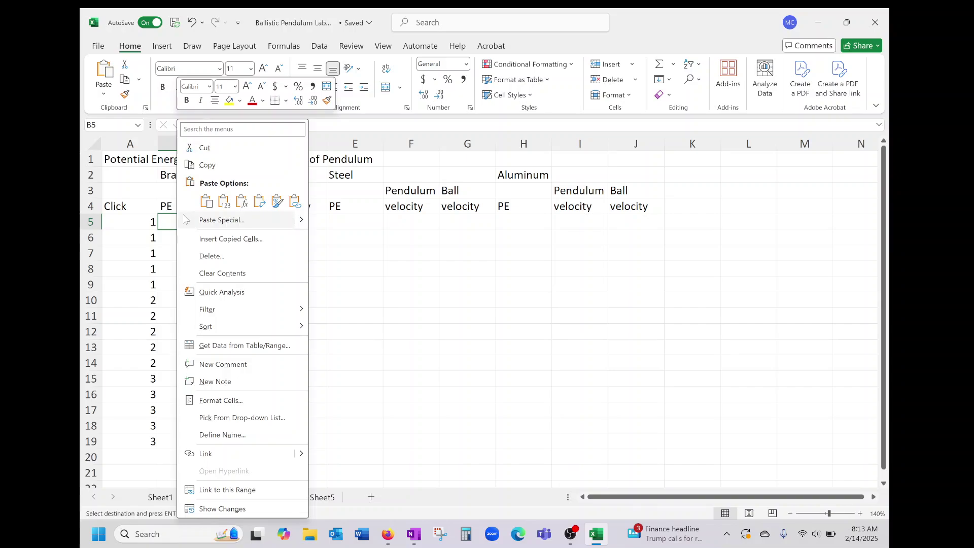
pyautogui.click(223, 203)
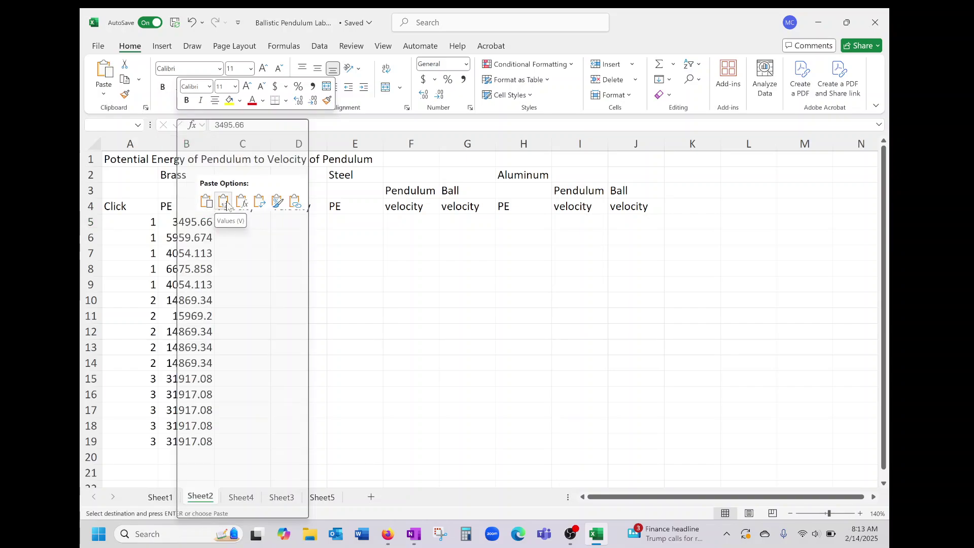
pyautogui.click(330, 264)
# - Copy the Steel PE results E2:E16 from Sheet4 and paste them as values into Sheet2 starting at E5
pyautogui.click(259, 497)
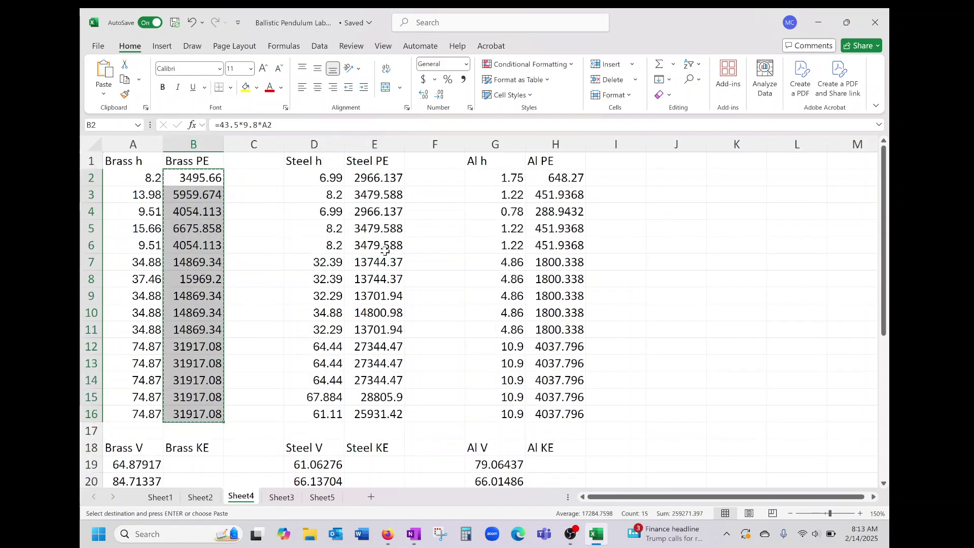
pyautogui.moveTo(376, 177); pyautogui.dragTo(373, 408)
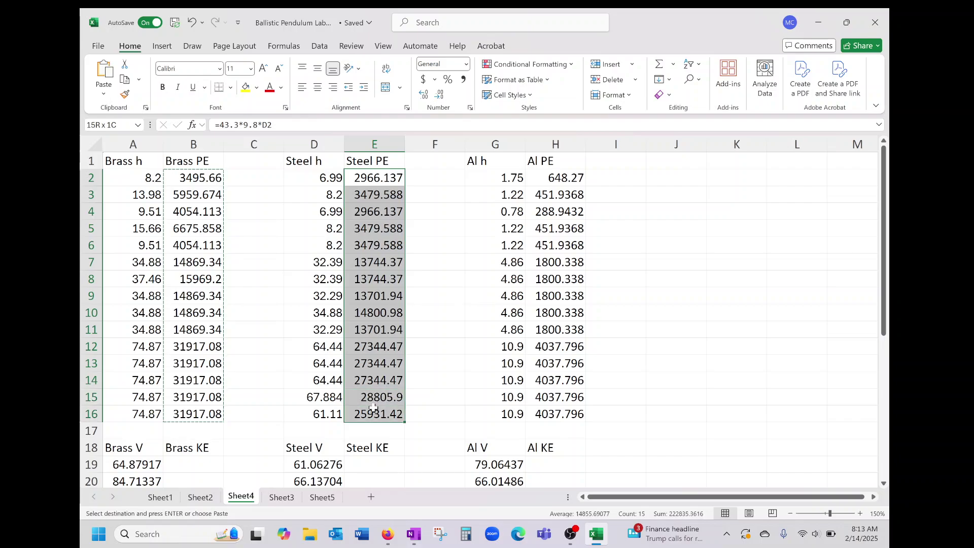
pyautogui.hotkey('ctrl', 'c')
pyautogui.click(201, 497)
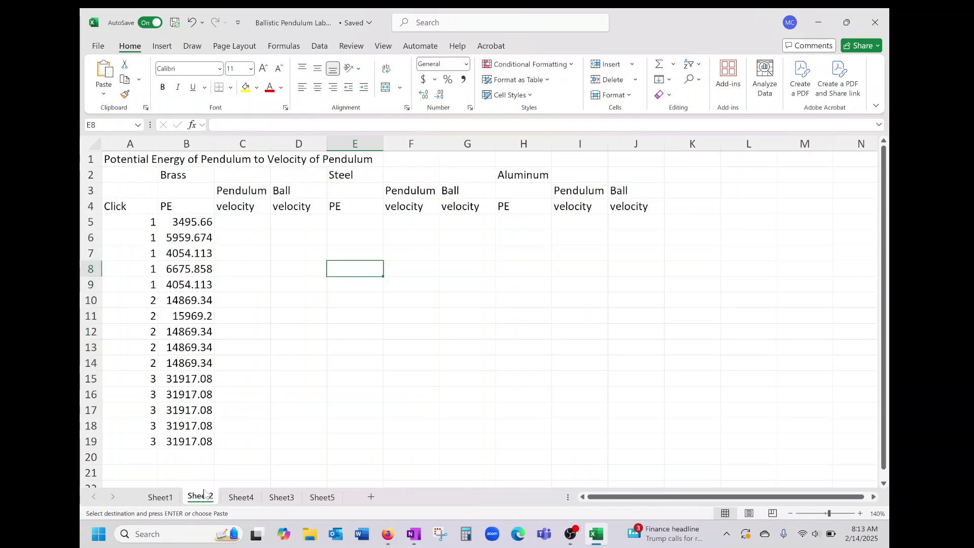
pyautogui.click(352, 222)
pyautogui.rightClick(352, 222)
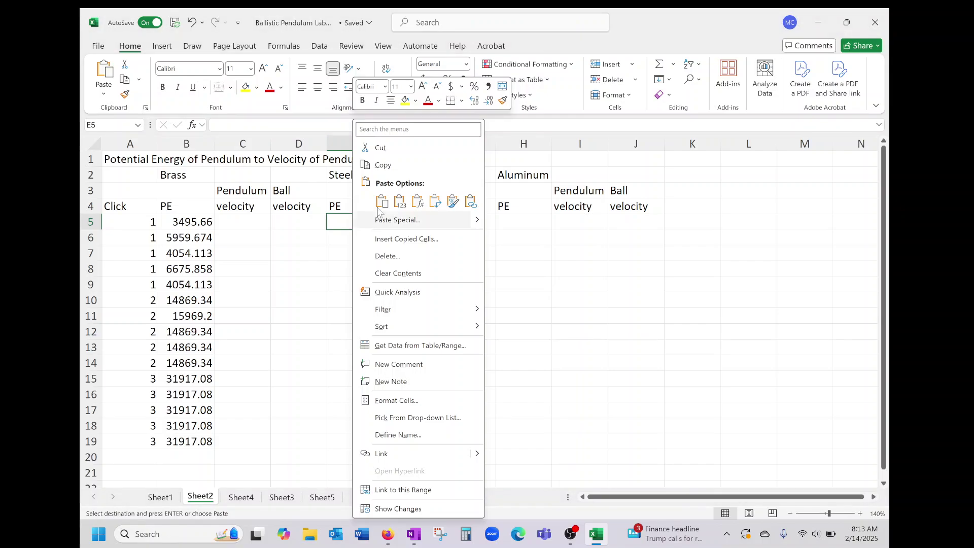
pyautogui.click(398, 198)
pyautogui.click(446, 304)
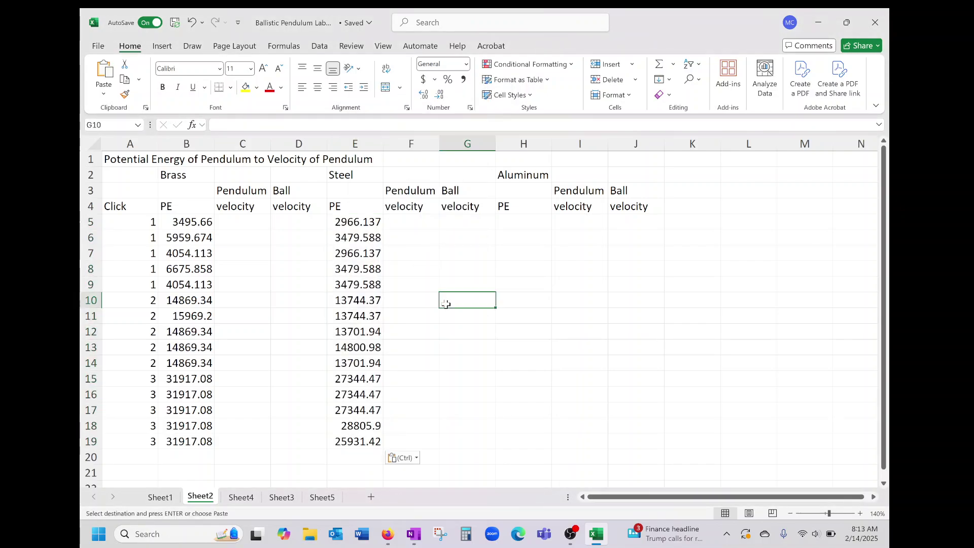
# - Copy the Al PE results H2:H16 from Sheet4 and paste them as values into Sheet2 starting at H5
pyautogui.click(241, 498)
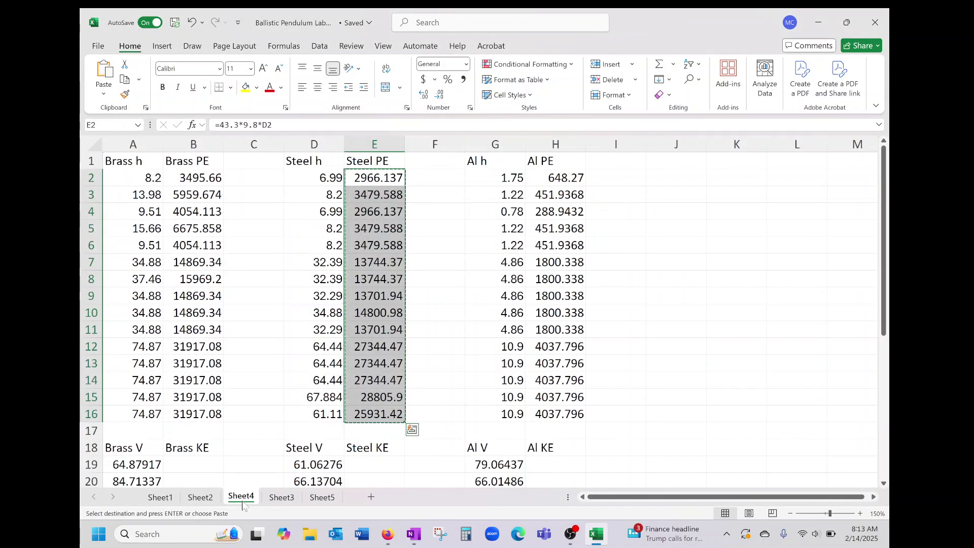
pyautogui.click(553, 178)
pyautogui.moveTo(554, 178); pyautogui.dragTo(556, 411)
pyautogui.hotkey('ctrl', 'c')
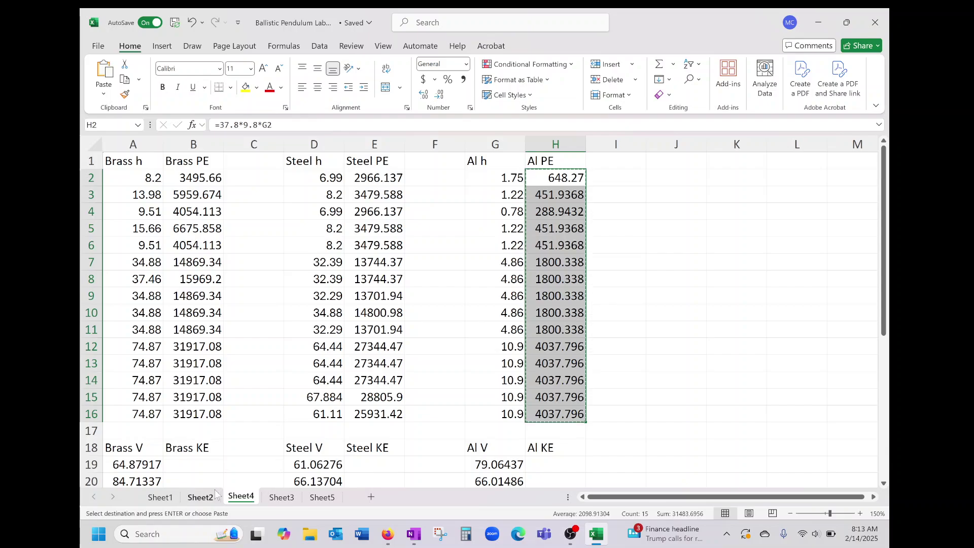
pyautogui.click(207, 498)
pyautogui.click(512, 229)
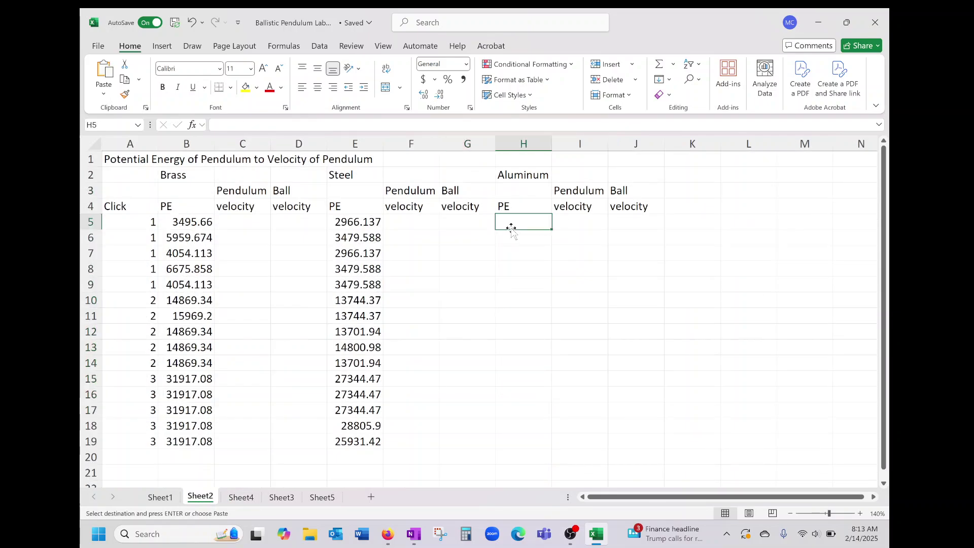
pyautogui.rightClick(512, 228)
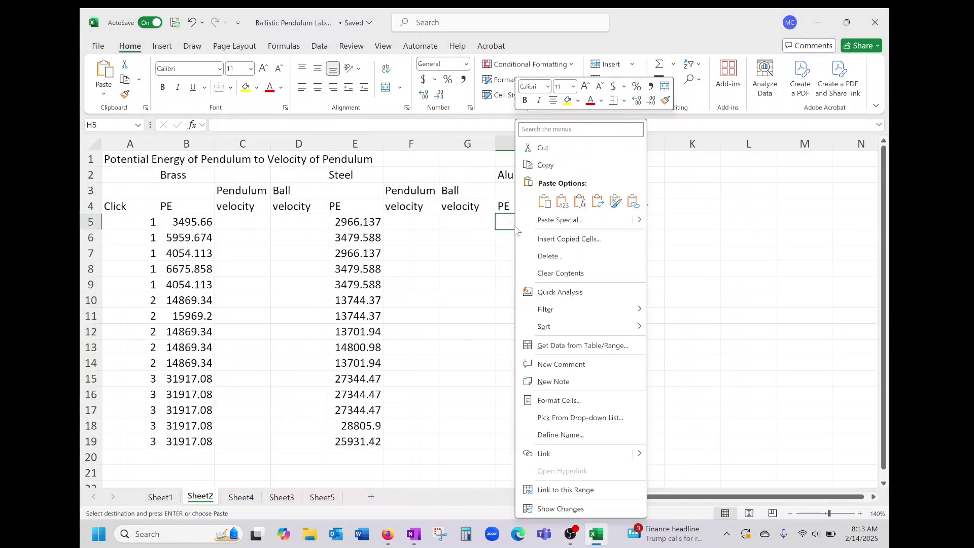
pyautogui.click(562, 202)
pyautogui.click(615, 257)
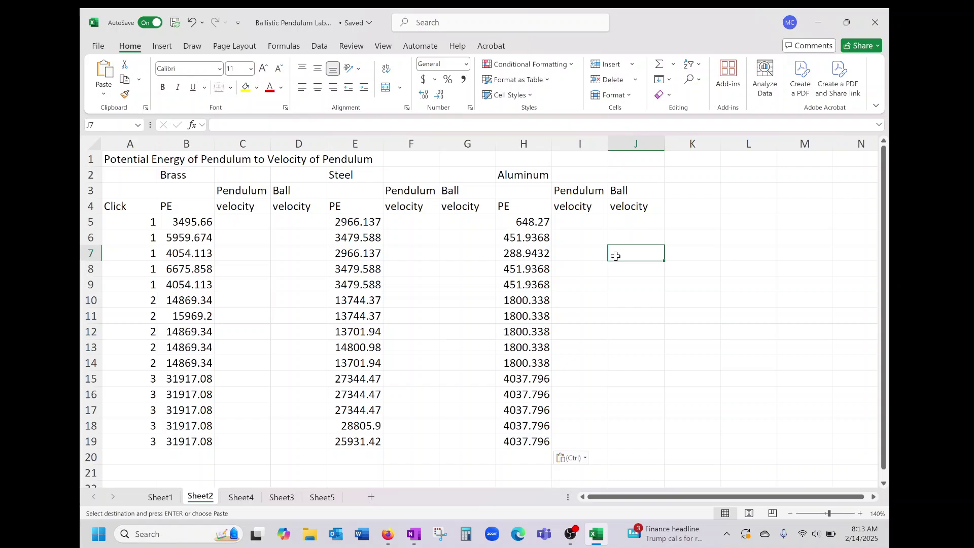
# - Switch to the Ballistic Pendulum Lab page in OneNote and review the velocity derivation and the spreadsheet formulas for brass, steel and aluminum
pyautogui.click(413, 533)
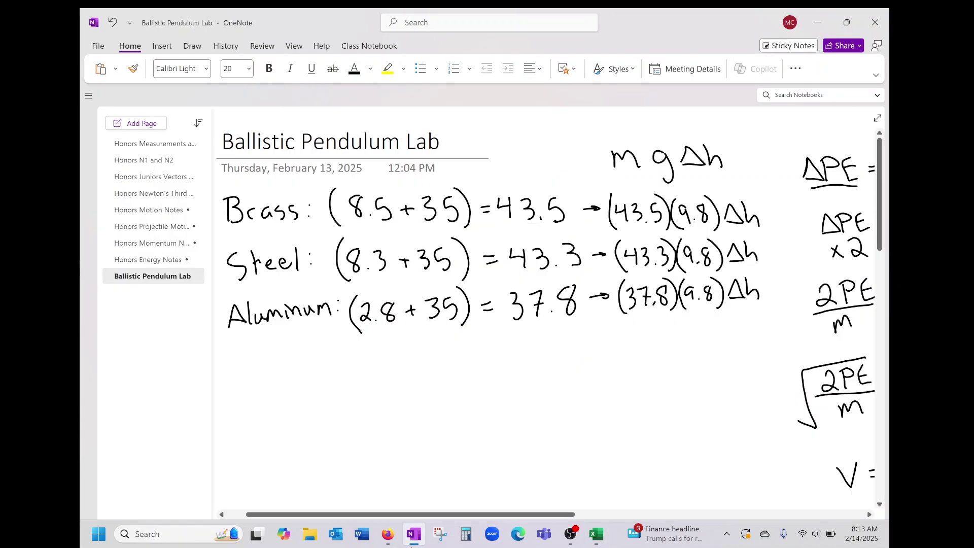
pyautogui.hscroll(5, 543, 314)
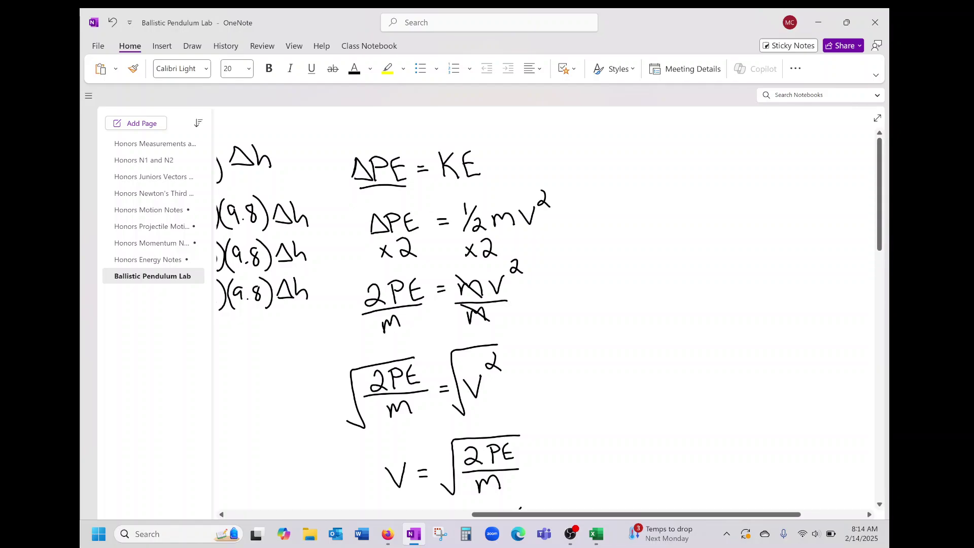
pyautogui.scroll(-5, 545, 309)
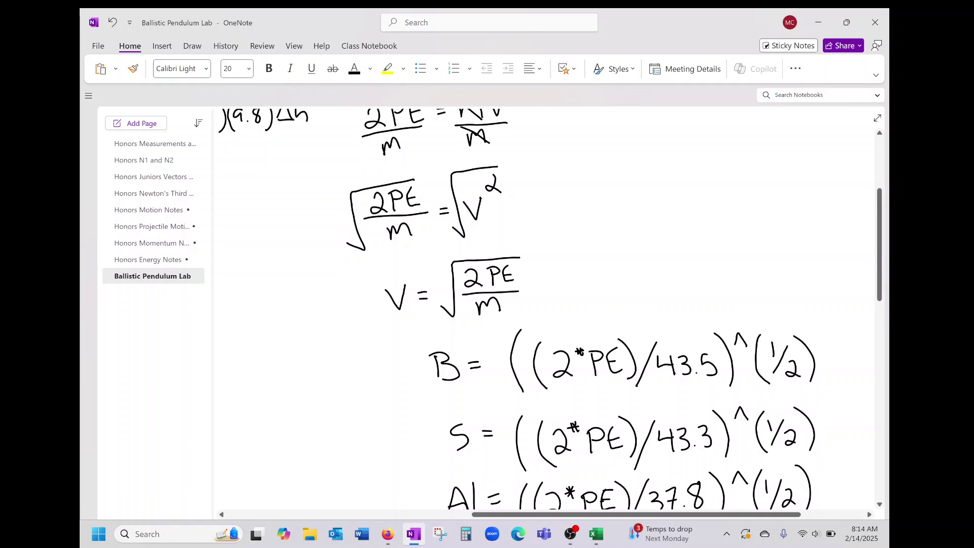
pyautogui.scroll(-3, 545, 309)
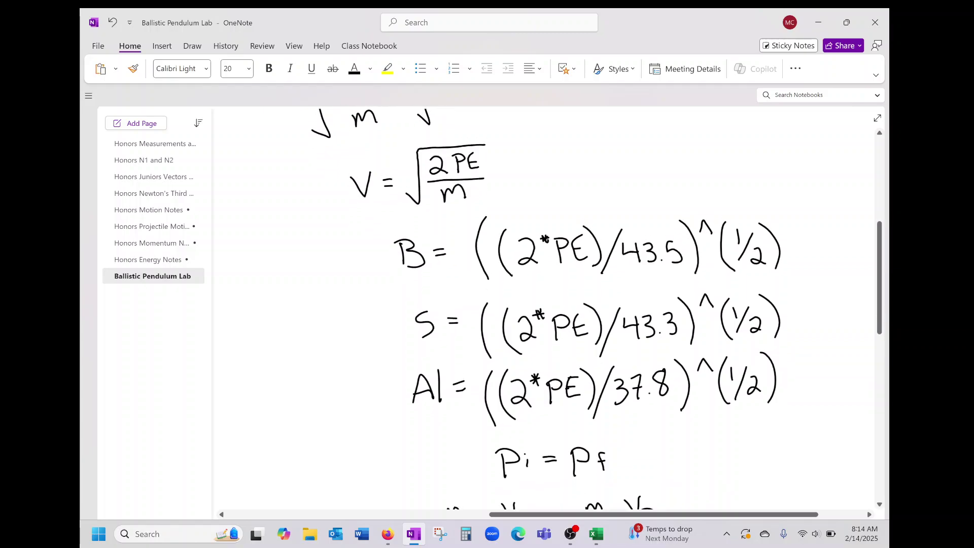
pyautogui.hscroll(2, 545, 309)
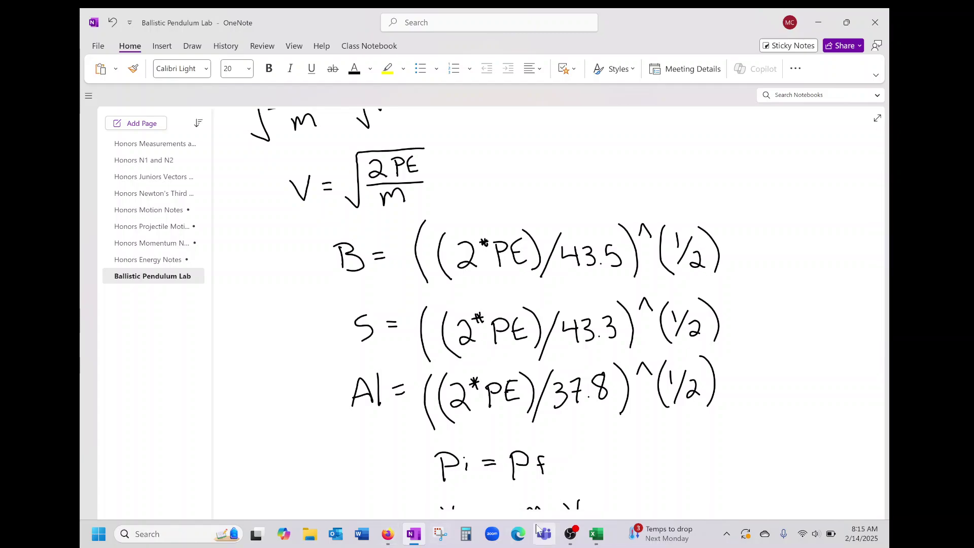
# - Back in Excel, enter =((2*B5)/43.5)^(1/2) in C5 for the Brass pendulum velocity and fill it down to C19
pyautogui.click(598, 535)
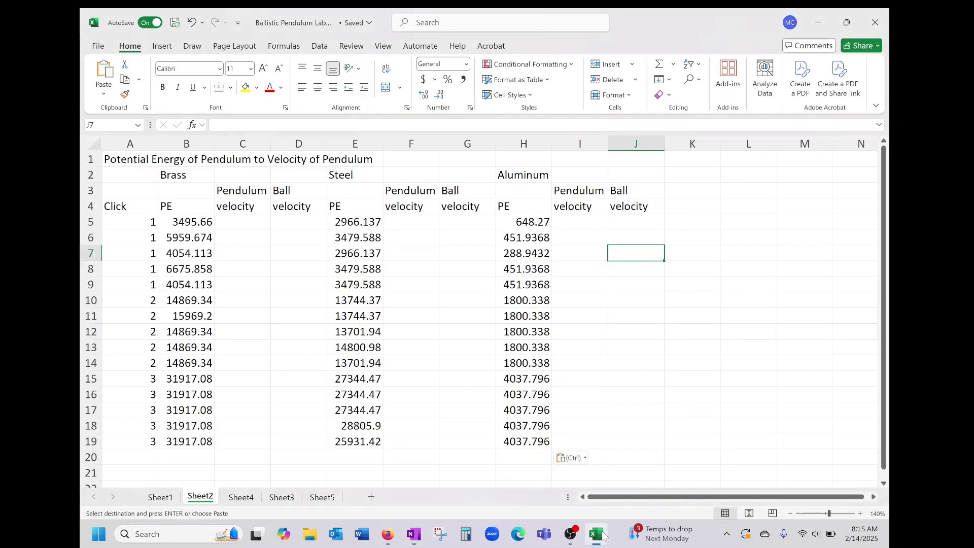
pyautogui.click(258, 226)
pyautogui.write('=')
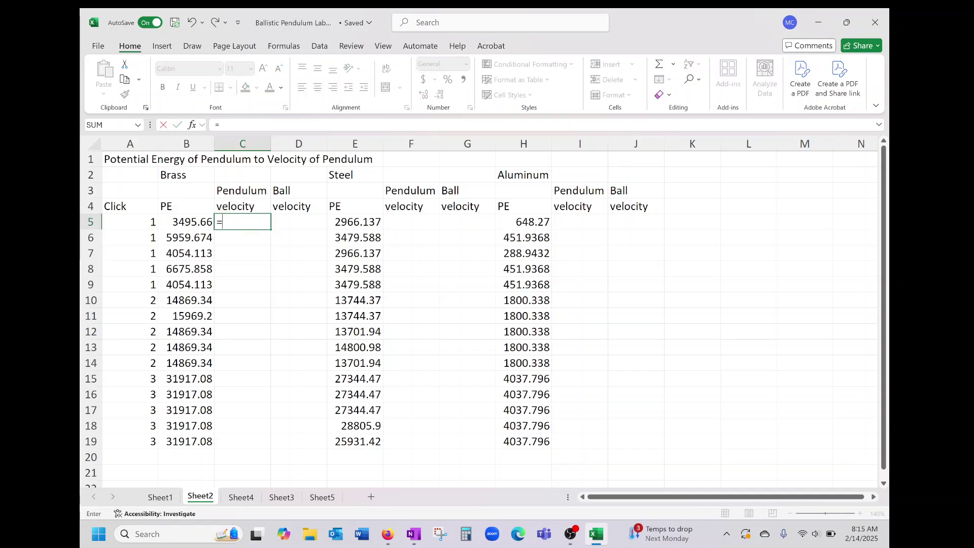
pyautogui.write('((2*')
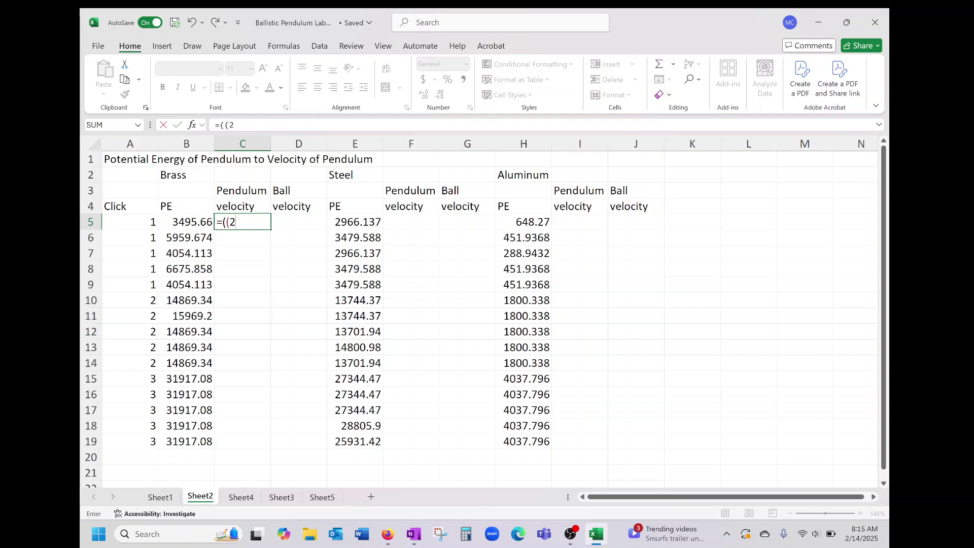
pyautogui.click(201, 219)
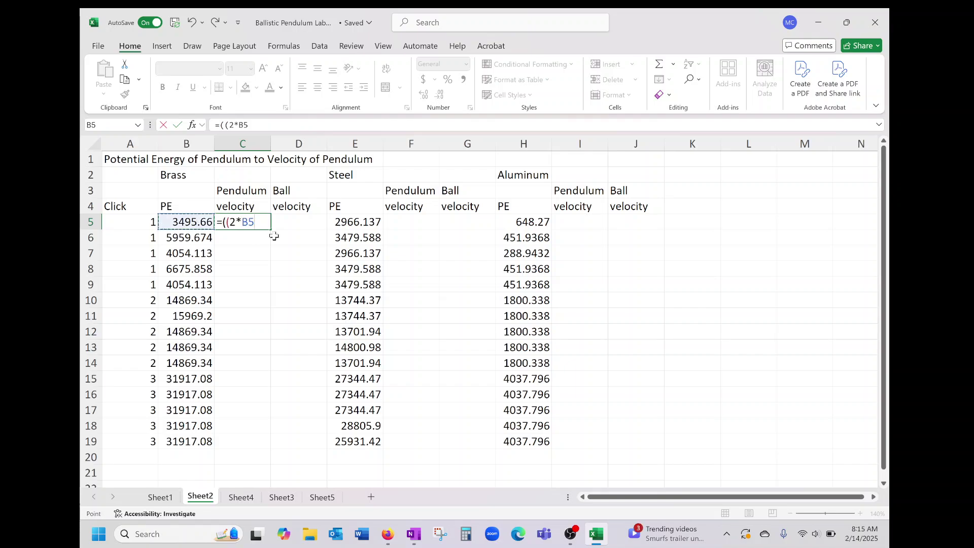
pyautogui.write(')/43.5)^(')
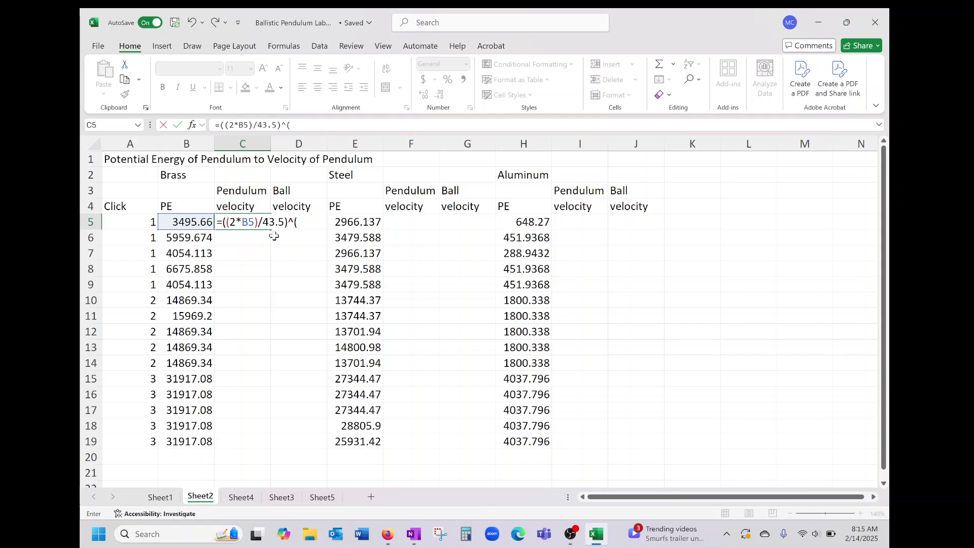
pyautogui.write('1/2)')
pyautogui.press('Return')
pyautogui.click(266, 224)
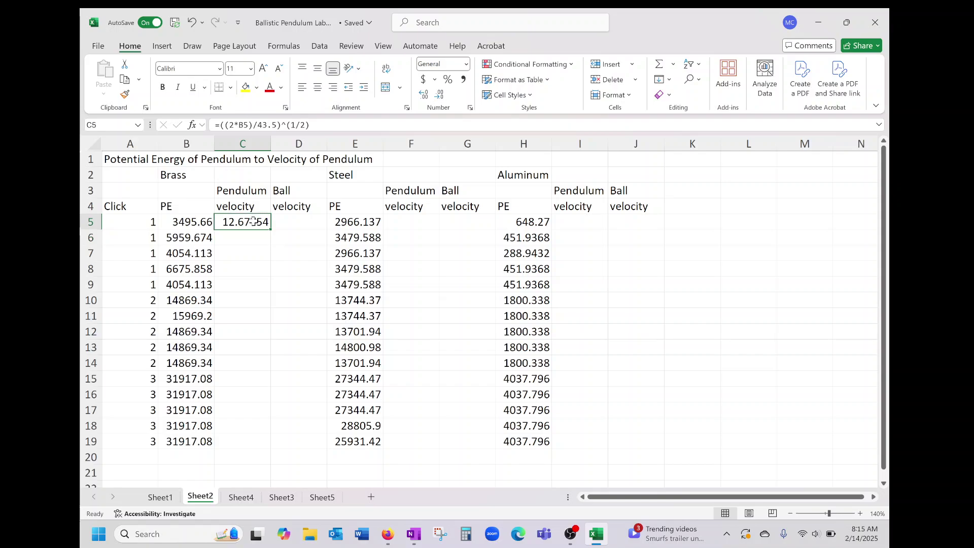
pyautogui.moveTo(270, 229); pyautogui.dragTo(245, 449)
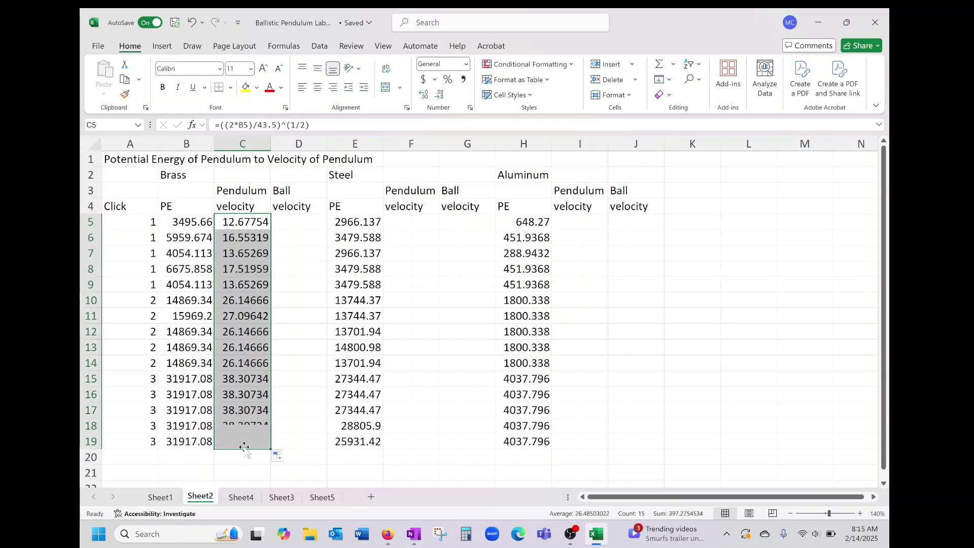
# - Enter =((2*E5)/43.3)^(1/2) in F5 for the Steel pendulum velocity and fill it down to F19
pyautogui.click(407, 223)
pyautogui.write('=((')
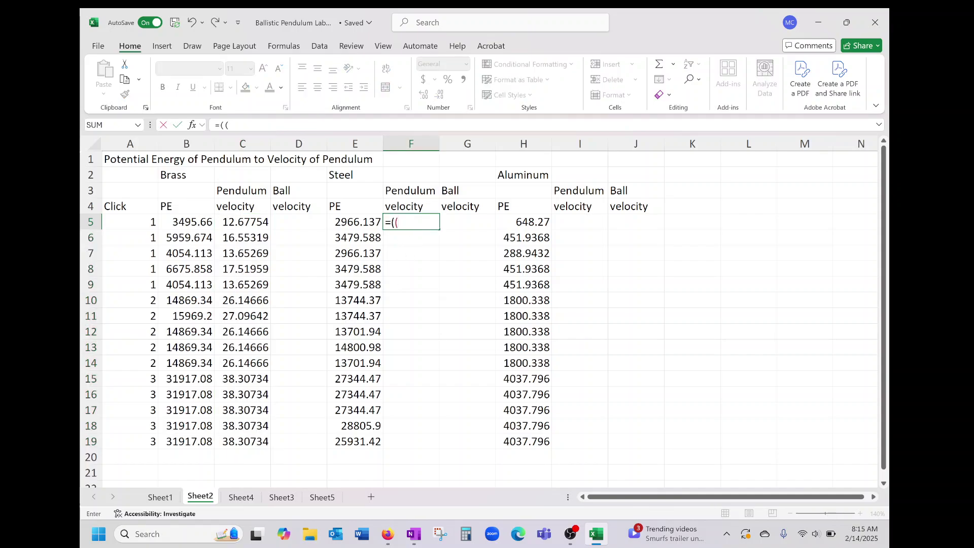
pyautogui.write('2*')
pyautogui.click(369, 222)
pyautogui.write(')/')
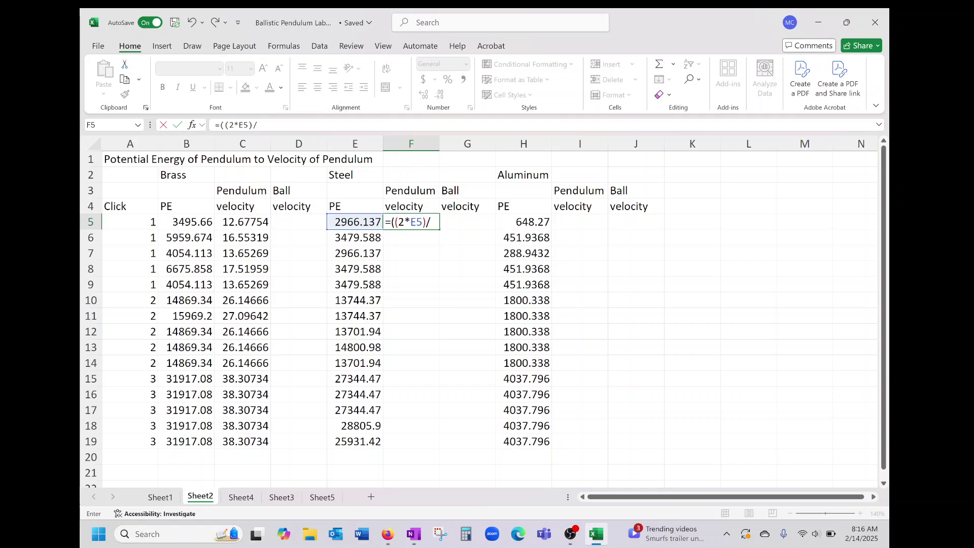
pyautogui.write('43.3)^(1/2)')
pyautogui.press('Return')
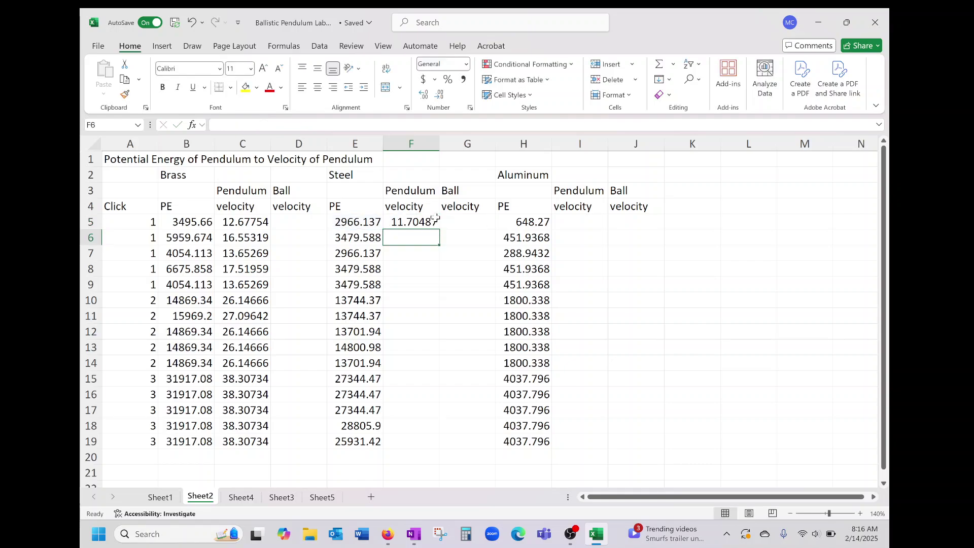
pyautogui.click(422, 226)
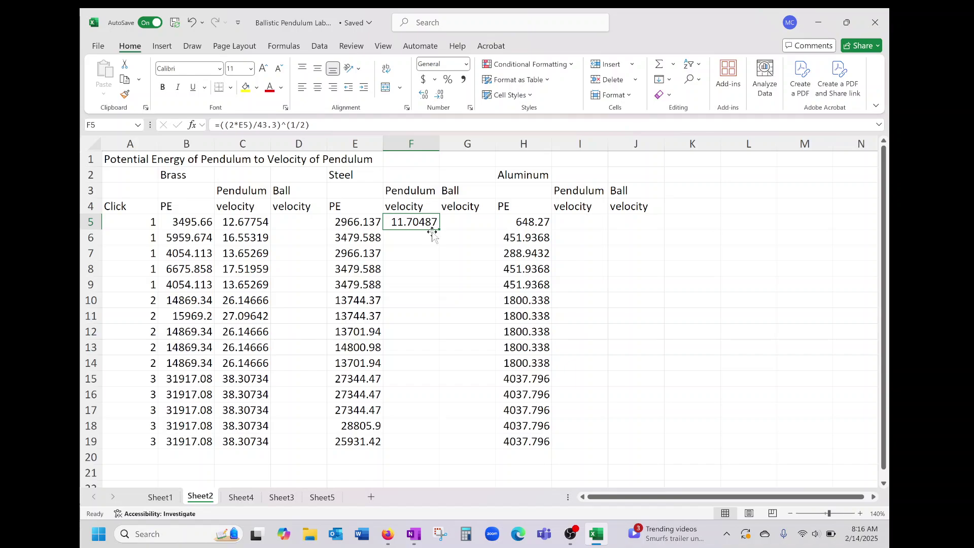
pyautogui.moveTo(438, 230); pyautogui.dragTo(431, 430)
# - Enter =((2*H5)/37.8)^(1/2) in I5 for the Aluminum pendulum velocity and fill it down to I19
pyautogui.click(577, 220)
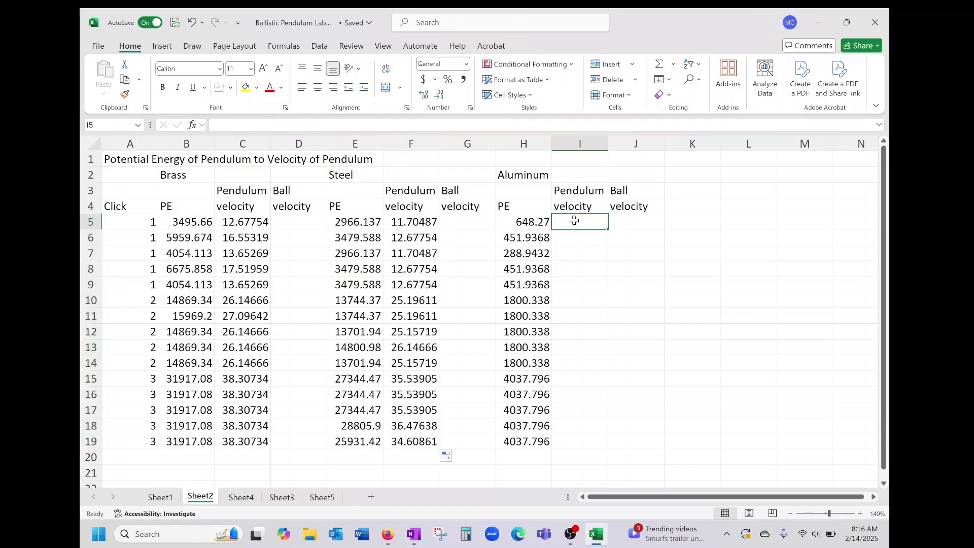
pyautogui.write('==((2')
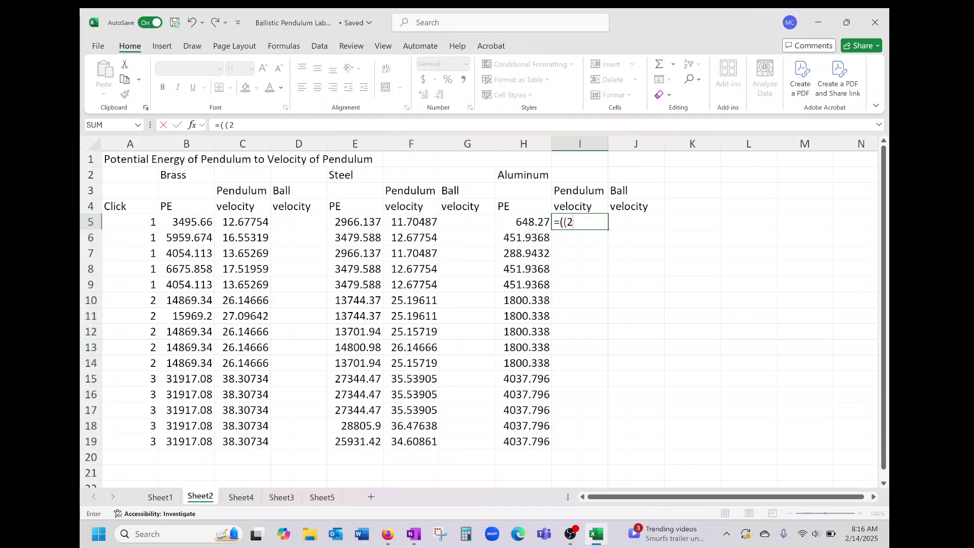
pyautogui.write('*')
pyautogui.click(537, 219)
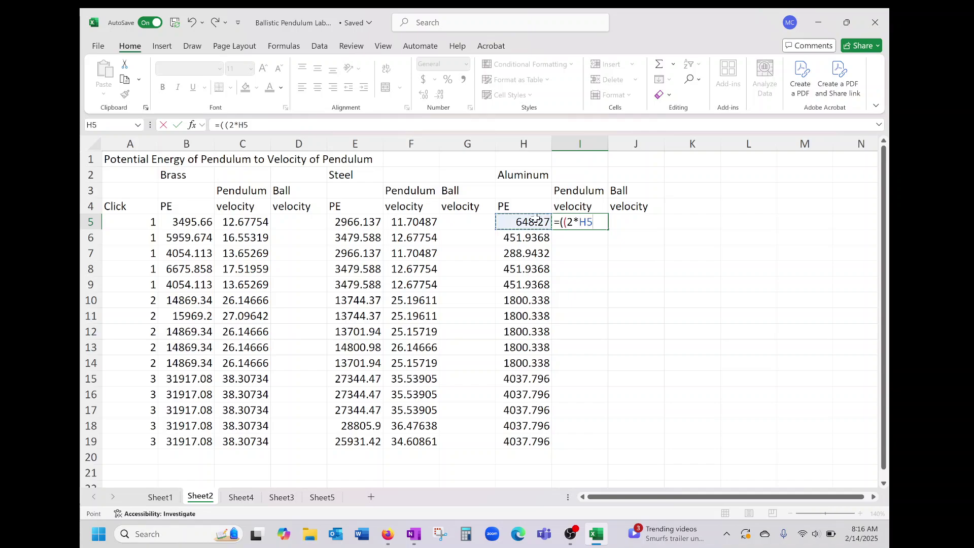
pyautogui.write(')/37')
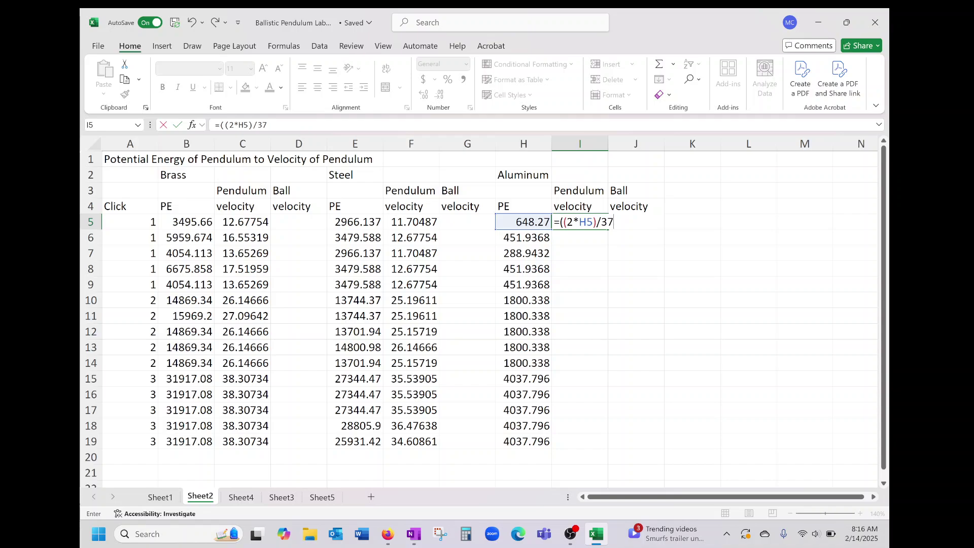
pyautogui.write('.8)^(1/2)')
pyautogui.press('Return')
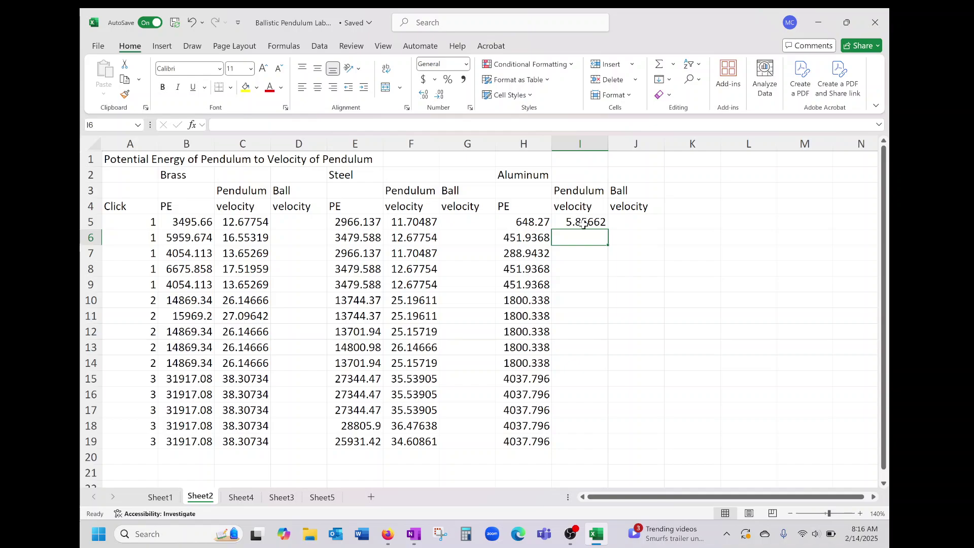
pyautogui.click(580, 222)
pyautogui.moveTo(607, 228); pyautogui.dragTo(581, 445)
pyautogui.click(679, 314)
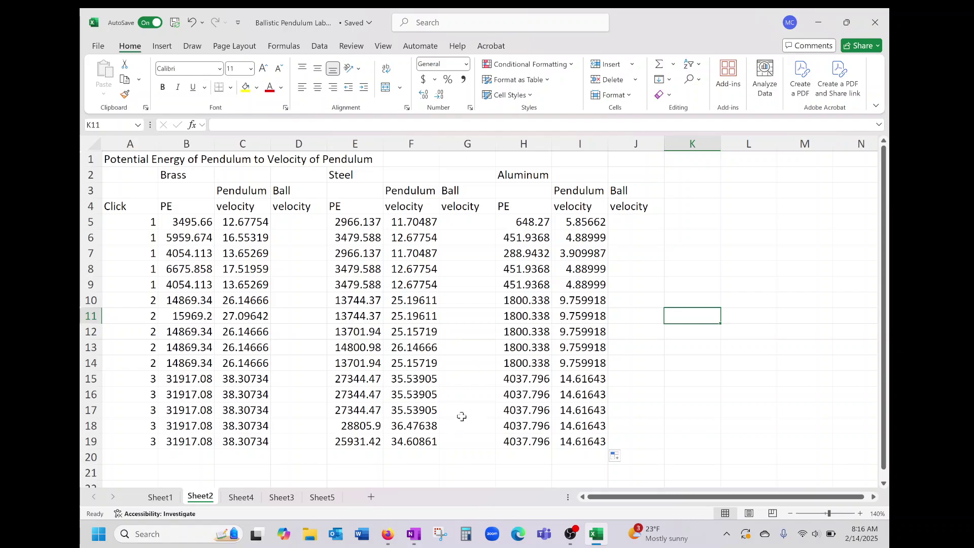
# - Switch to the Ballistic Pendulum Lab page in OneNote and review the momentum derivation and the ball velocity formulas for brass, steel and aluminum
pyautogui.click(467, 392)
pyautogui.click(413, 534)
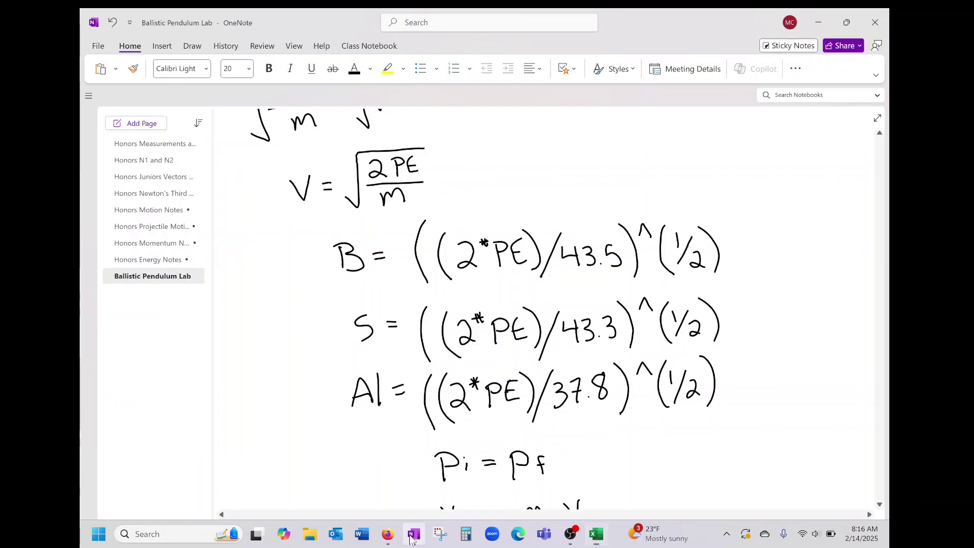
pyautogui.scroll(-2, 443, 497)
pyautogui.scroll(-4, 555, 312)
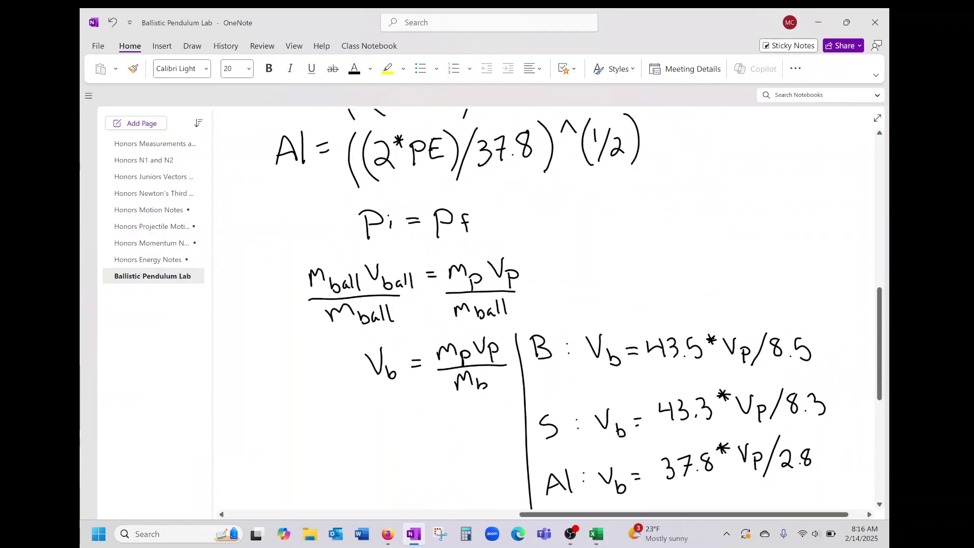
pyautogui.hscroll(3, 555, 312)
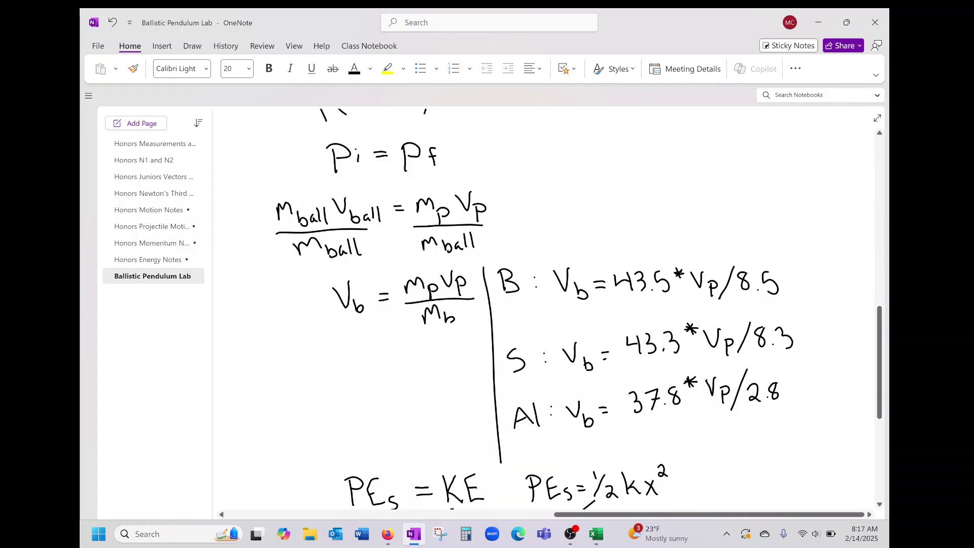
pyautogui.scroll(-1, 548, 304)
pyautogui.hscroll(2, 547, 305)
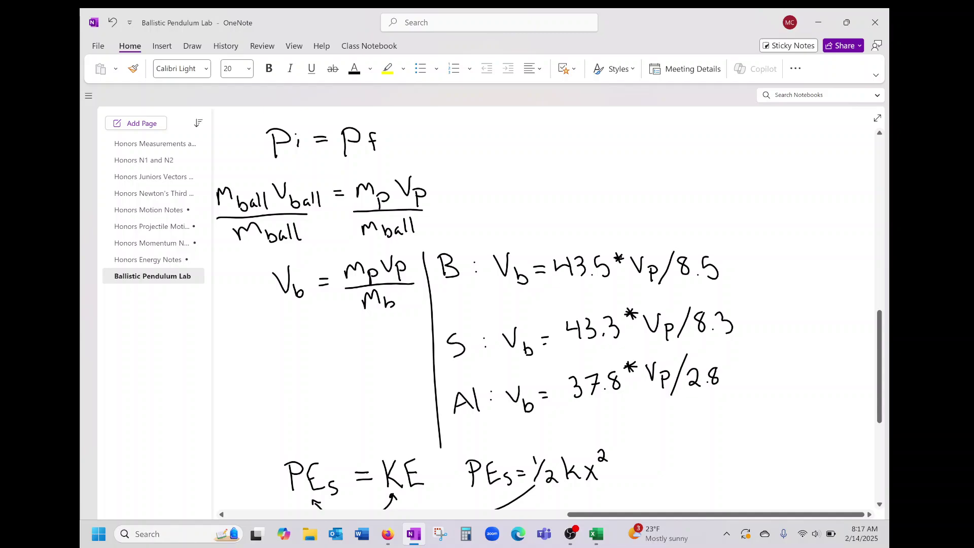
# - Switch back to Excel, examine the velocity and KE columns on Sheet4, and return to Sheet2
pyautogui.click(597, 539)
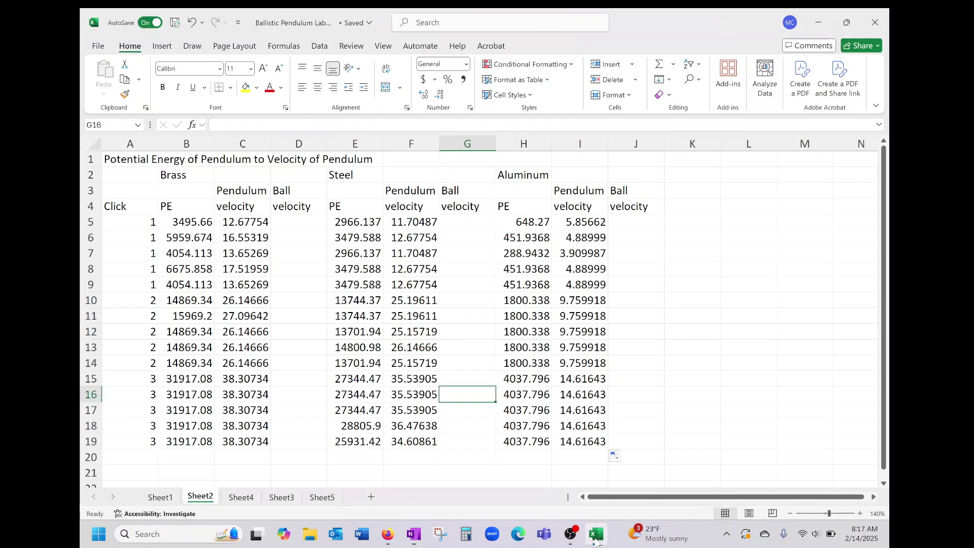
pyautogui.click(241, 497)
pyautogui.scroll(-5, 292, 401)
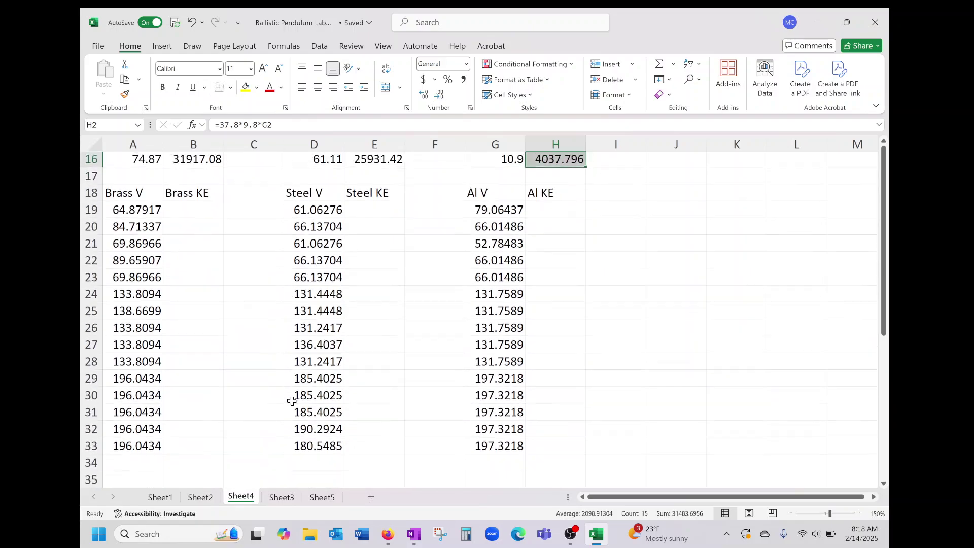
pyautogui.click(226, 224)
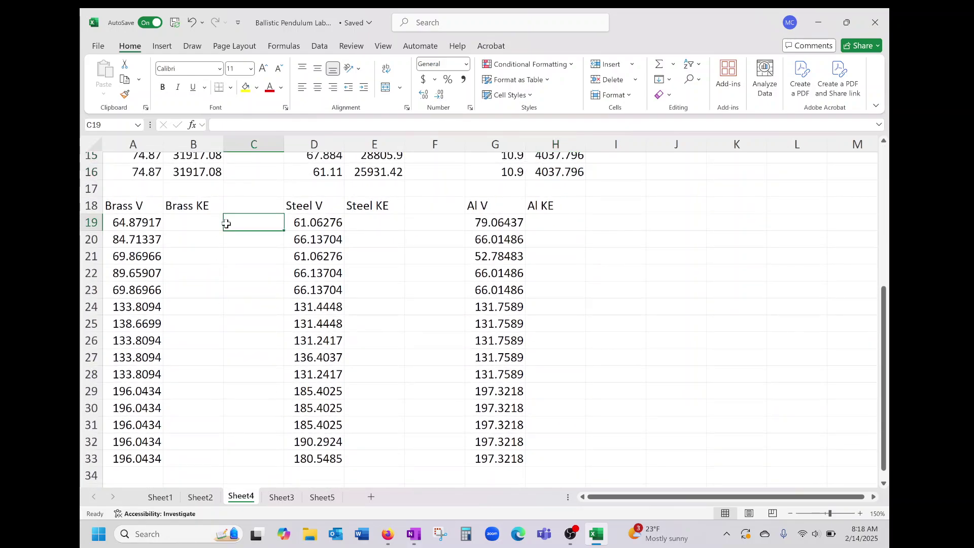
pyautogui.scroll(4, 246, 225)
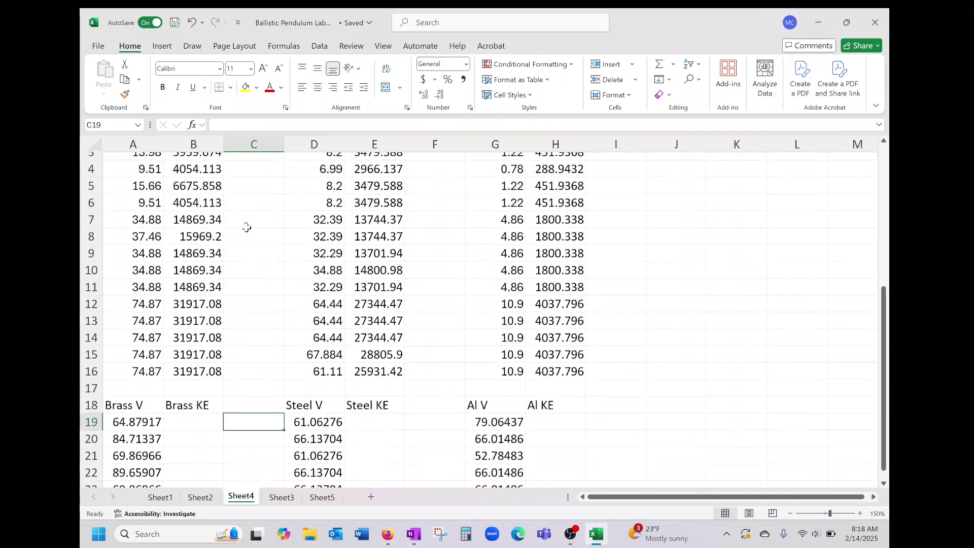
pyautogui.scroll(-3, 247, 228)
pyautogui.scroll(-2, 248, 226)
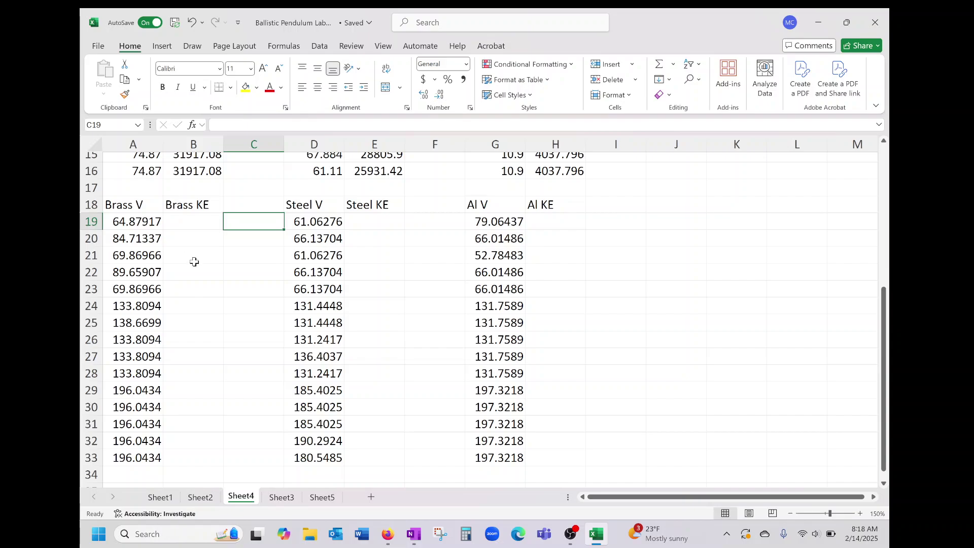
pyautogui.click(203, 498)
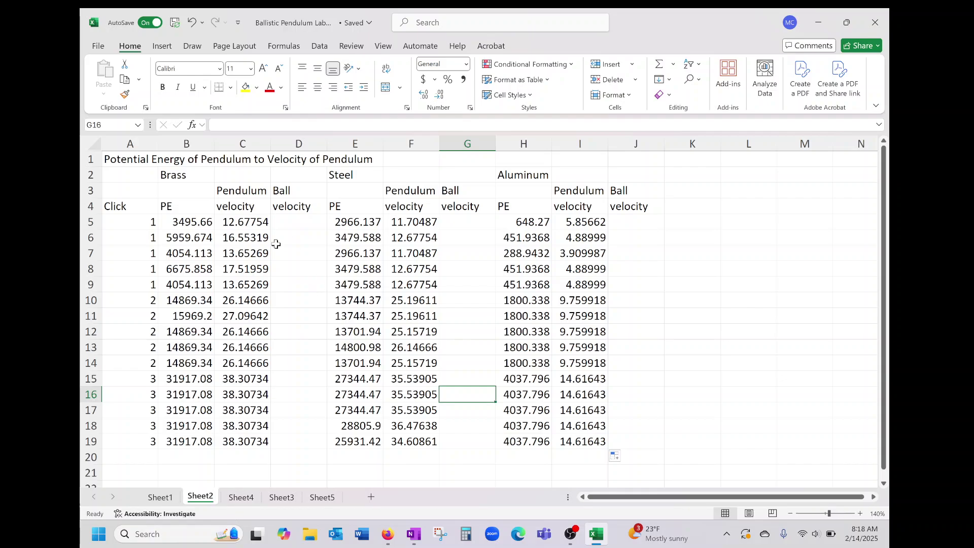
# - Enter =43.5*C5/8.5 in D5 for the Brass ball velocity and fill it down to D19
pyautogui.click(292, 223)
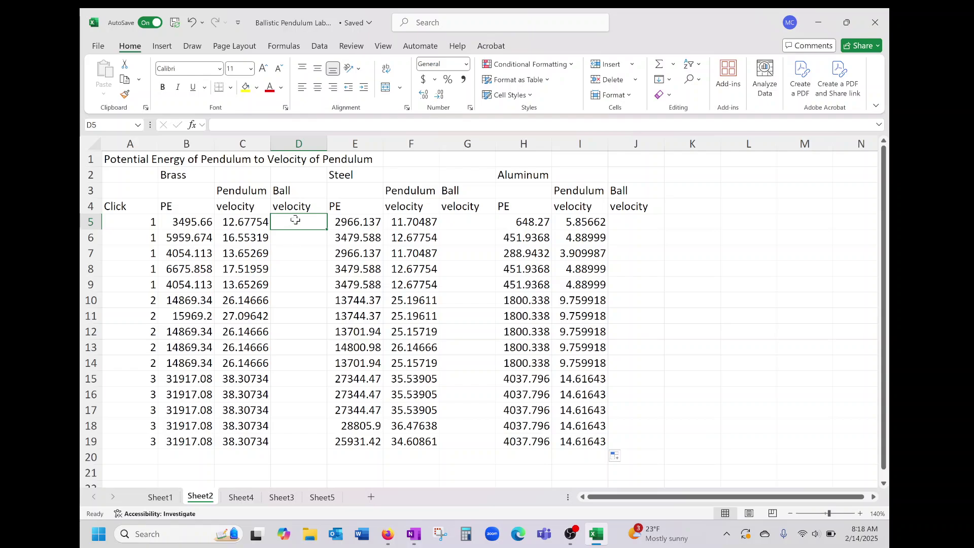
pyautogui.write('=')
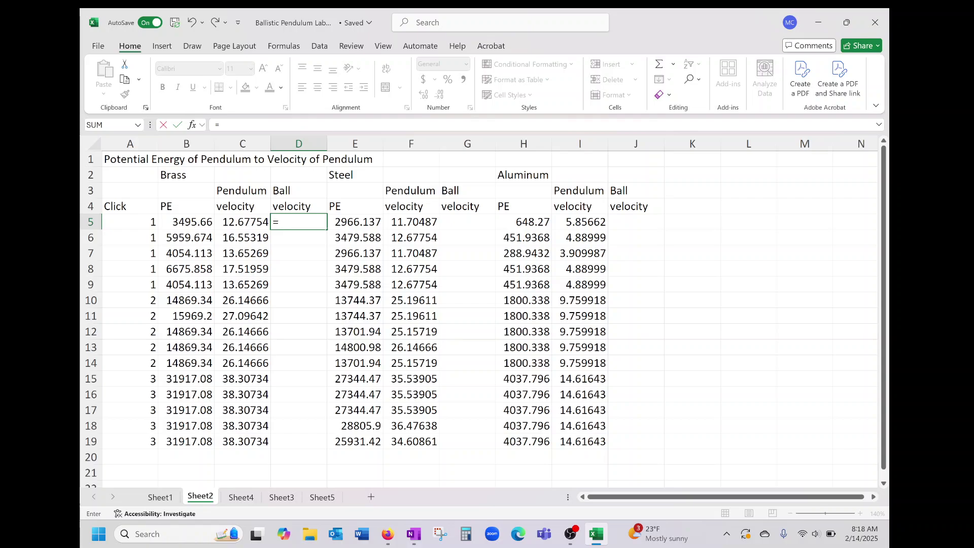
pyautogui.write('43.5*')
pyautogui.click(247, 223)
pyautogui.write('/')
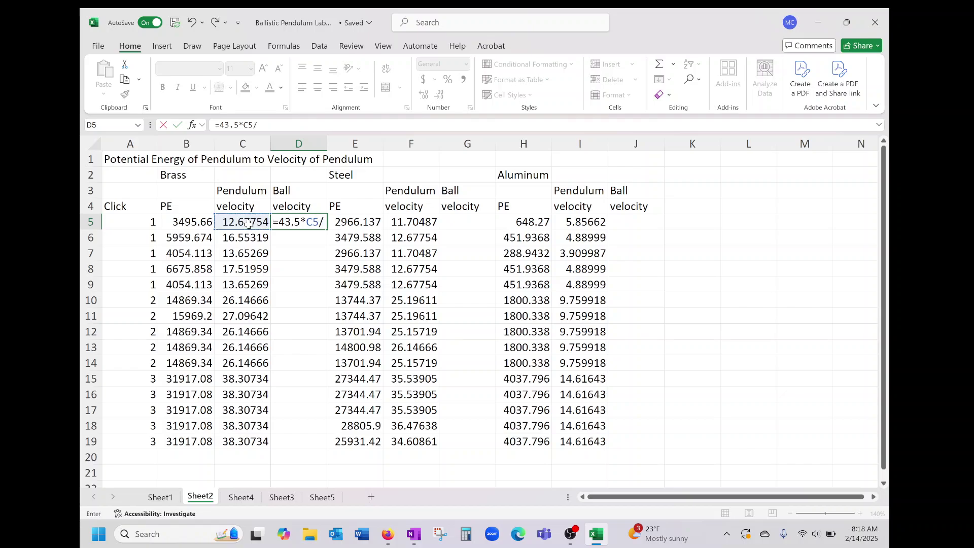
pyautogui.write('8.5')
pyautogui.press('Return')
pyautogui.click(276, 222)
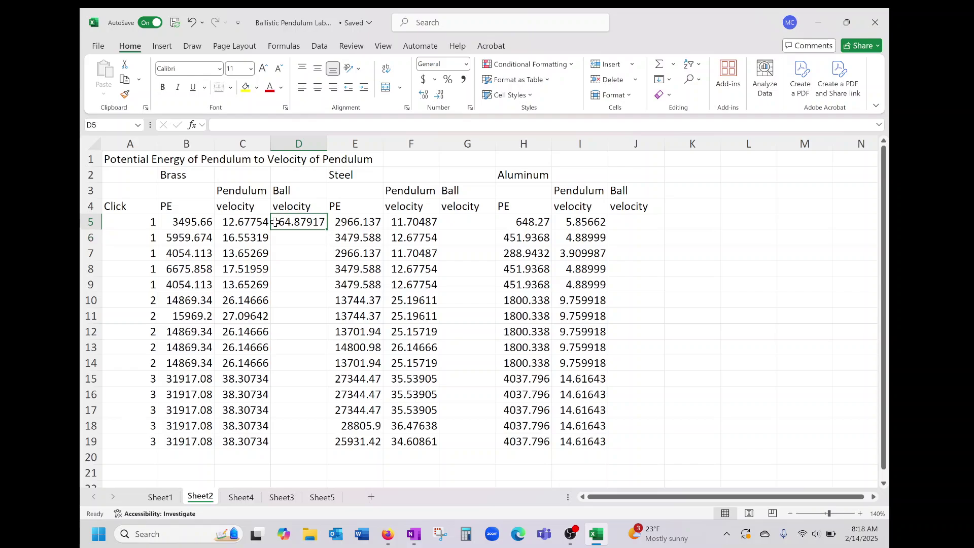
pyautogui.moveTo(327, 231); pyautogui.dragTo(303, 445)
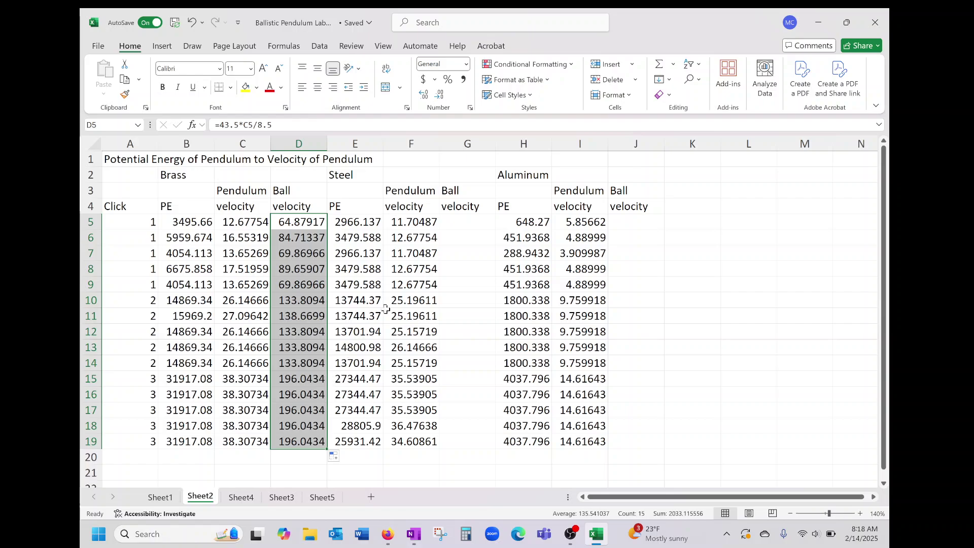
# - Enter =43.3*F5/8.3 in G5 for the Steel ball velocity and fill it down to G19
pyautogui.click(466, 221)
pyautogui.write('=')
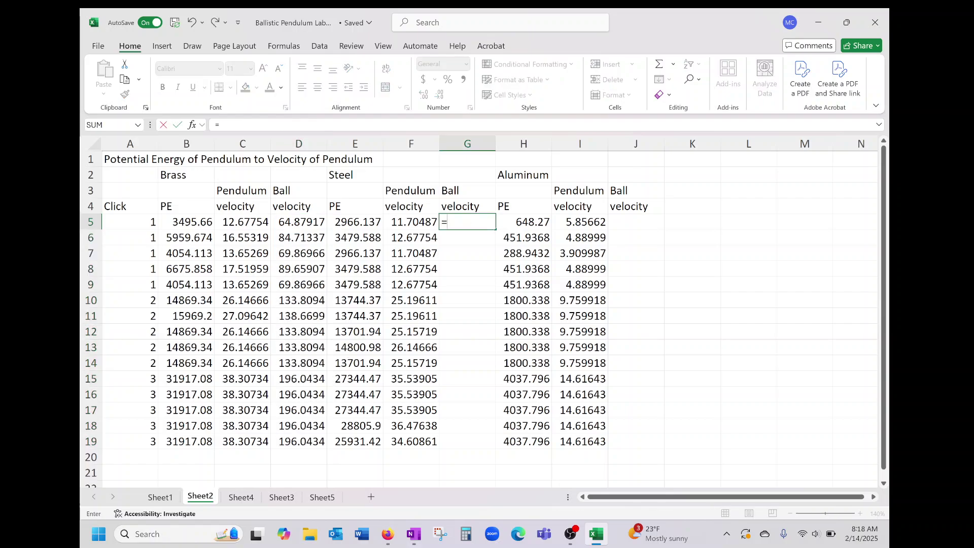
pyautogui.write('43.3')
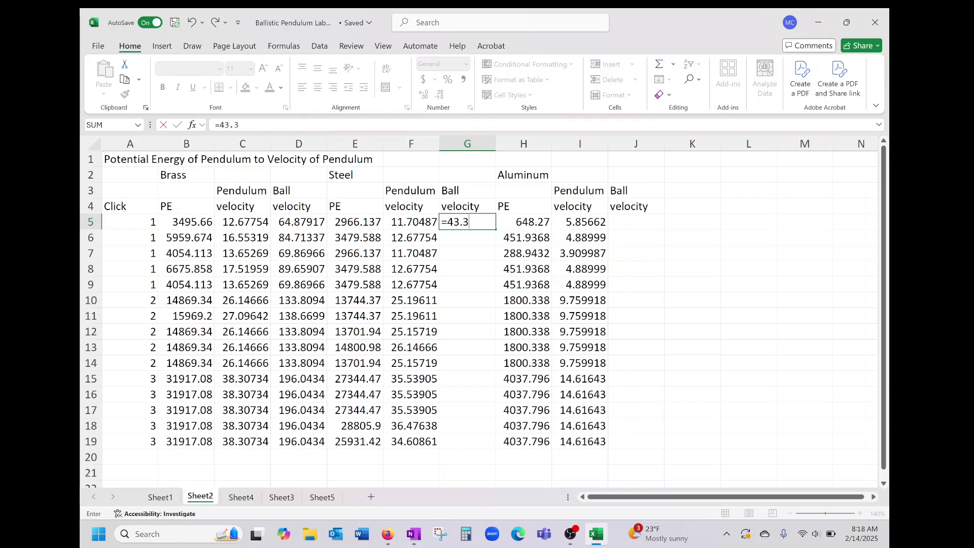
pyautogui.write('*')
pyautogui.click(425, 221)
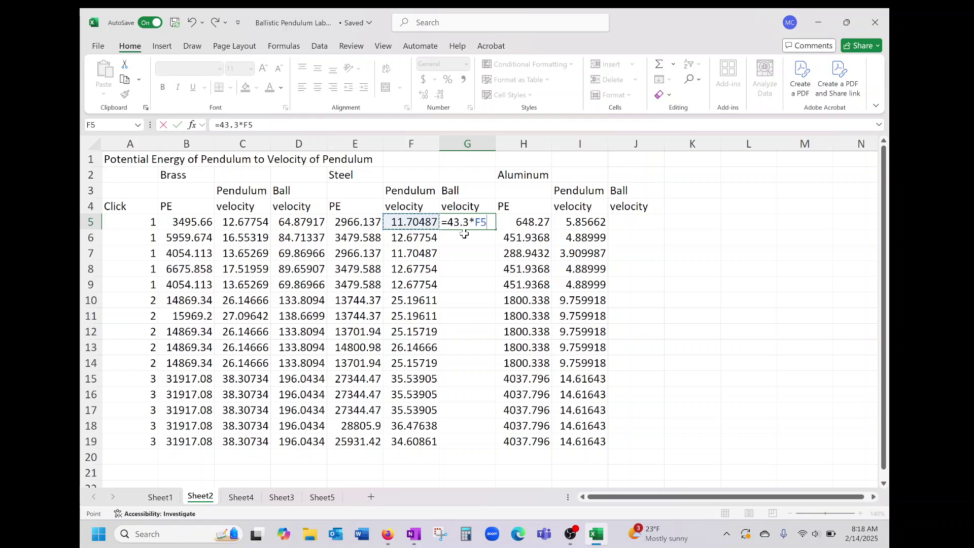
pyautogui.write('/8.3')
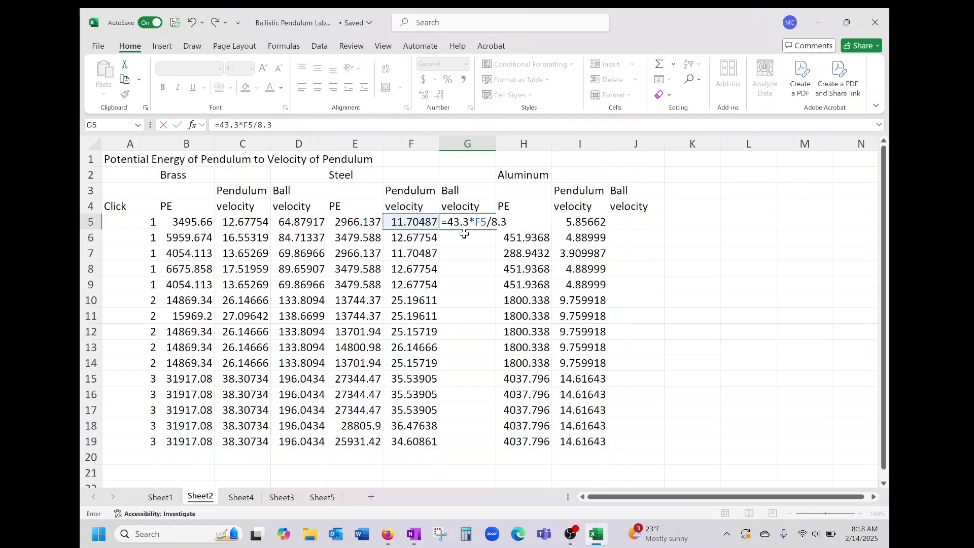
pyautogui.press('Return')
pyautogui.click(477, 223)
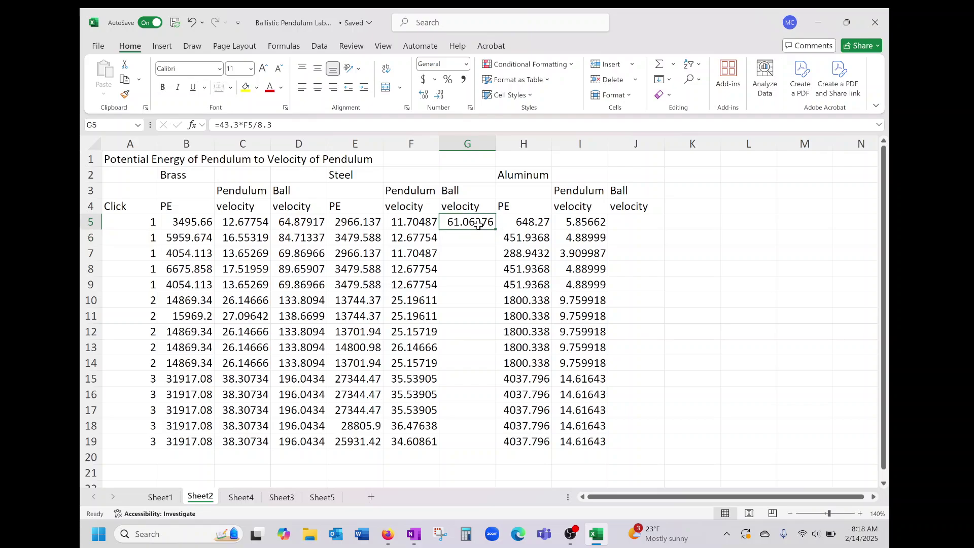
pyautogui.moveTo(496, 229); pyautogui.dragTo(469, 446)
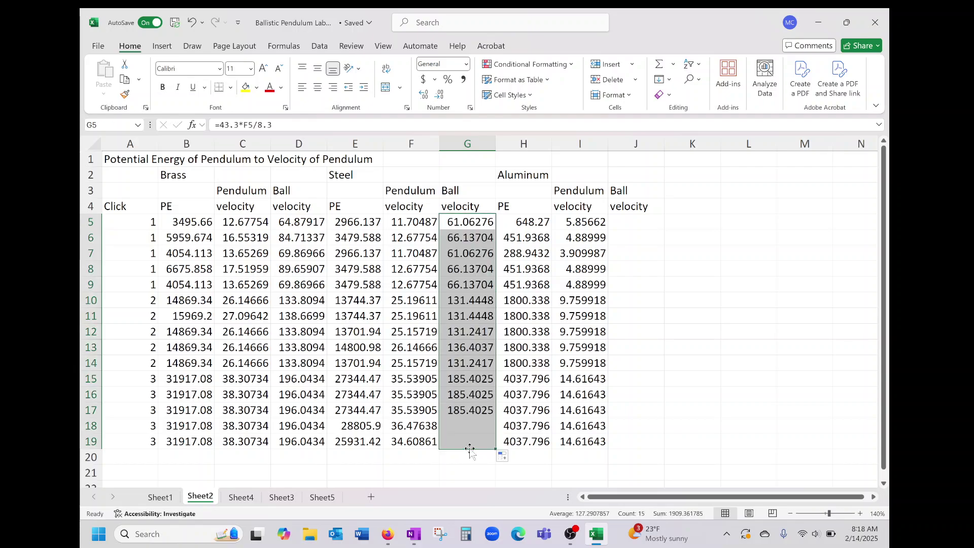
# - Enter =37.8*I5/2.8 in J5 for the Aluminum ball velocity and fill it down to J19
pyautogui.click(627, 222)
pyautogui.write('=')
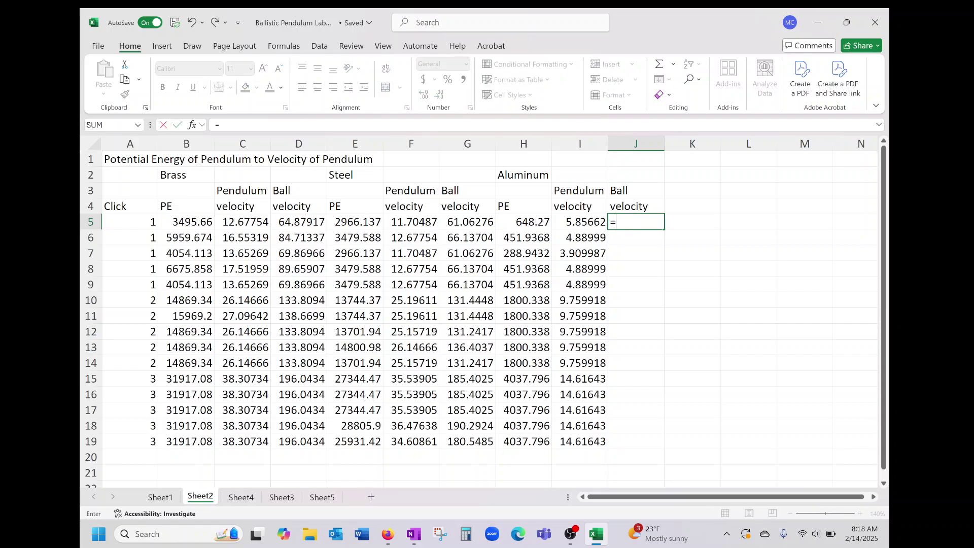
pyautogui.write('37.8*')
pyautogui.click(584, 221)
pyautogui.write('/')
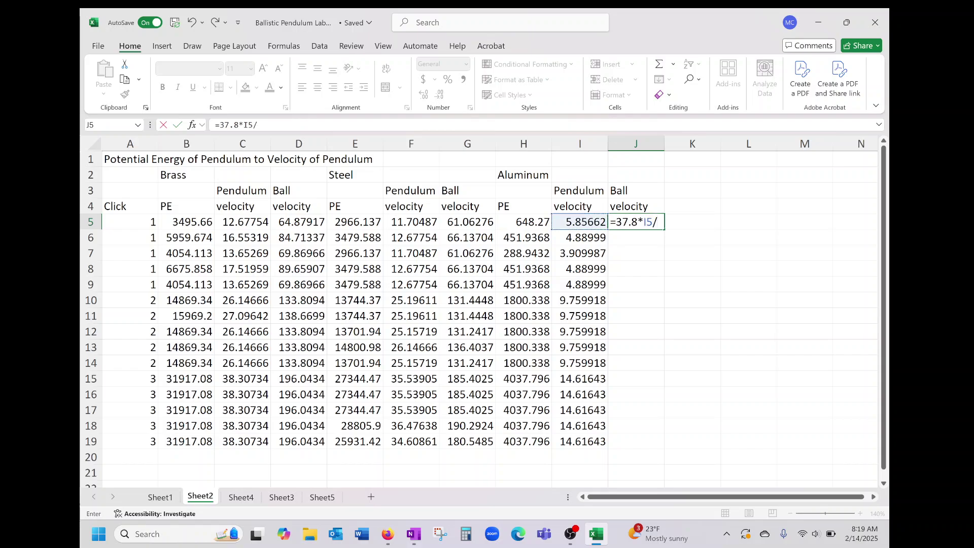
pyautogui.write('2.8')
pyautogui.press('Return')
pyautogui.click(650, 221)
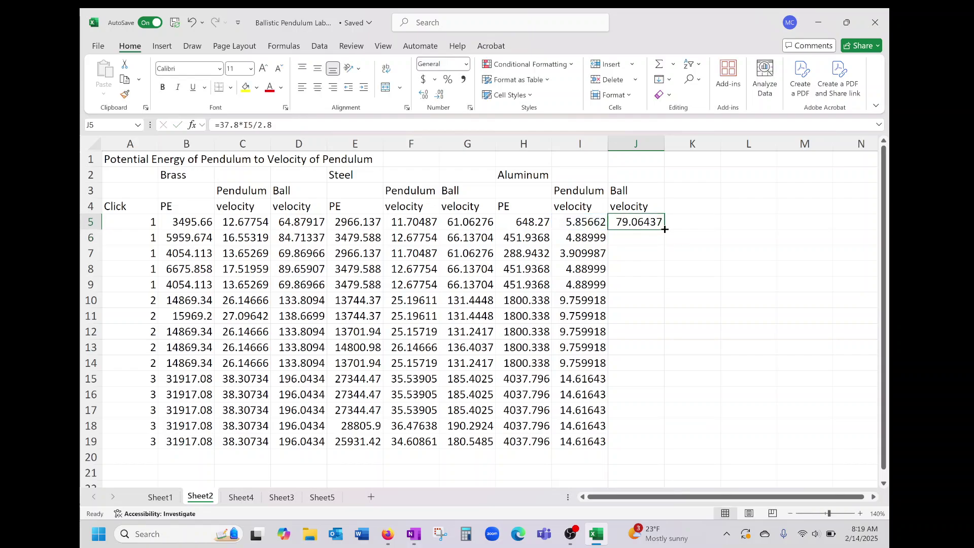
pyautogui.moveTo(664, 229); pyautogui.dragTo(628, 445)
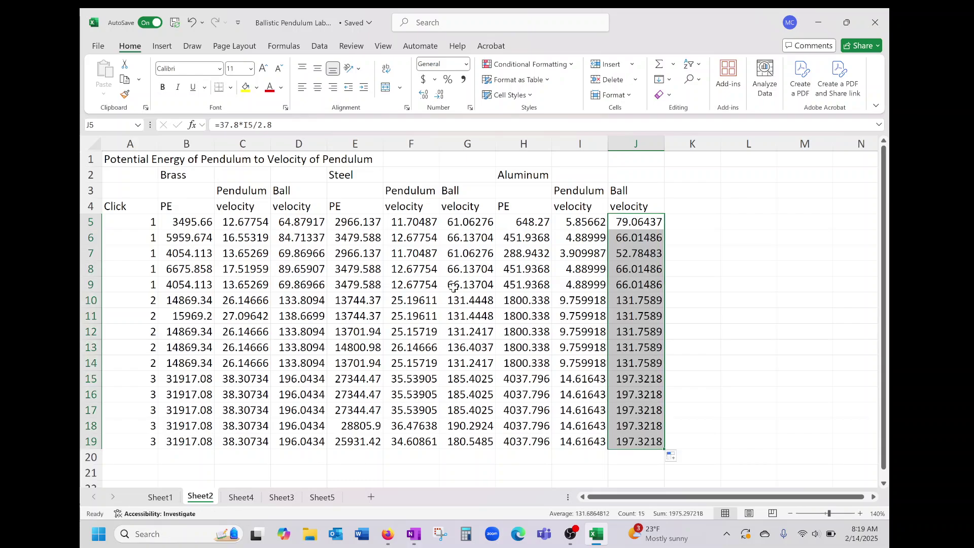
# - Look over Sheet4, Sheet5 and the kinetic energy table on Sheet3, and return to the first Brass KE cell, B19, on Sheet4
pyautogui.click(241, 497)
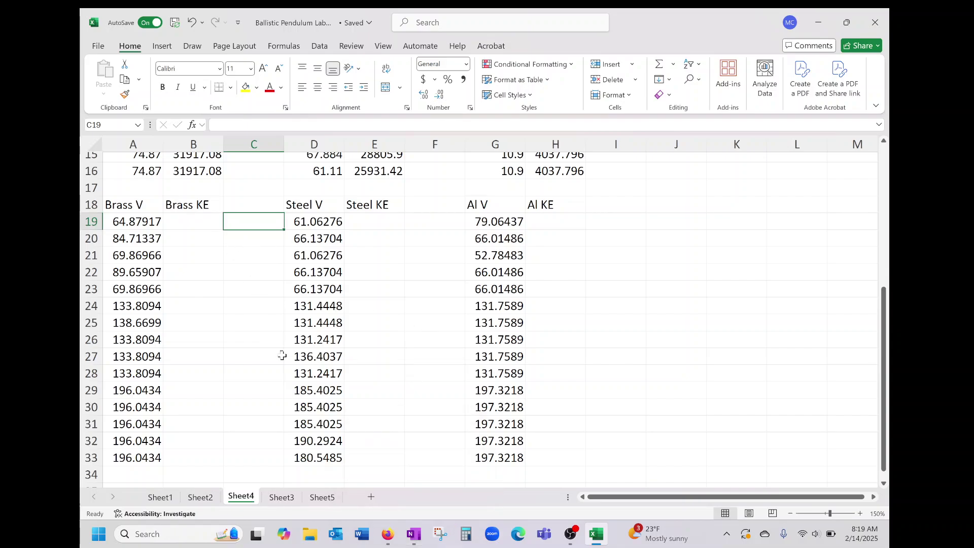
pyautogui.click(326, 497)
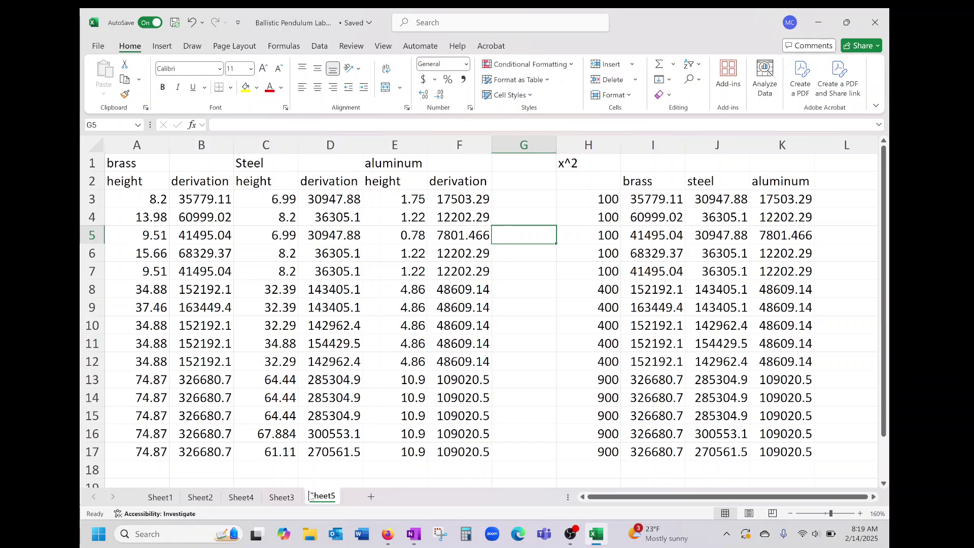
pyautogui.click(284, 496)
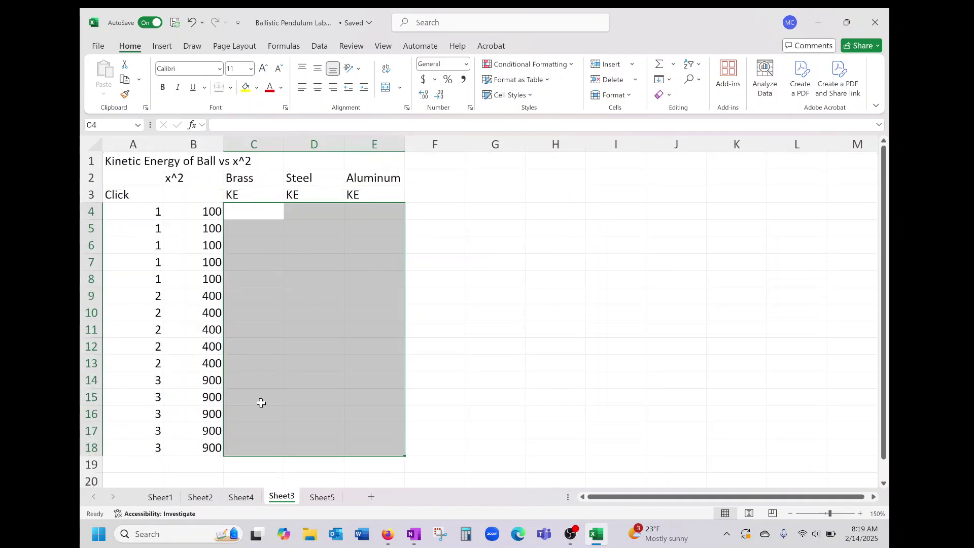
pyautogui.click(242, 497)
pyautogui.click(194, 222)
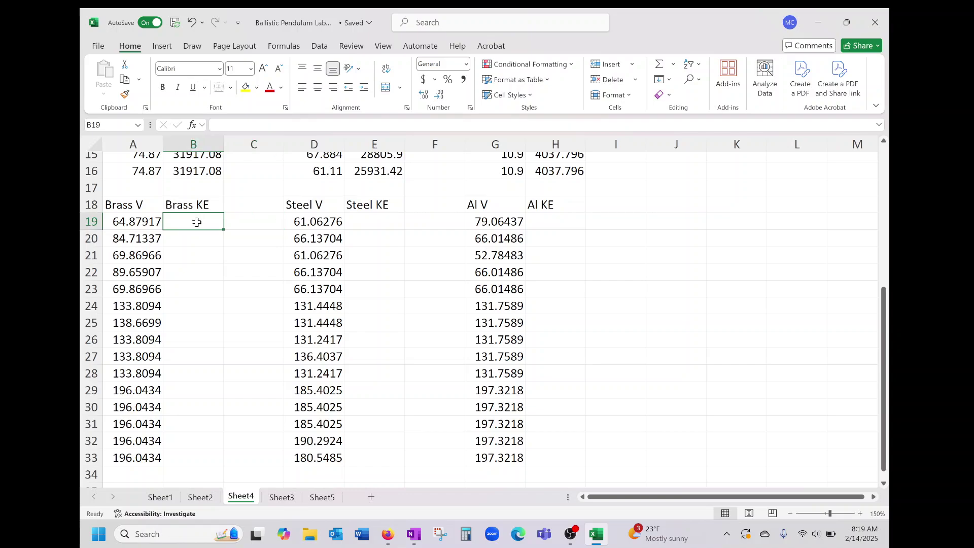
# - Switch to the OneNote lab notes, review the ball velocity and spring energy formulas, and return to the Excel workbook
pyautogui.click(414, 533)
pyautogui.scroll(-4, 548, 309)
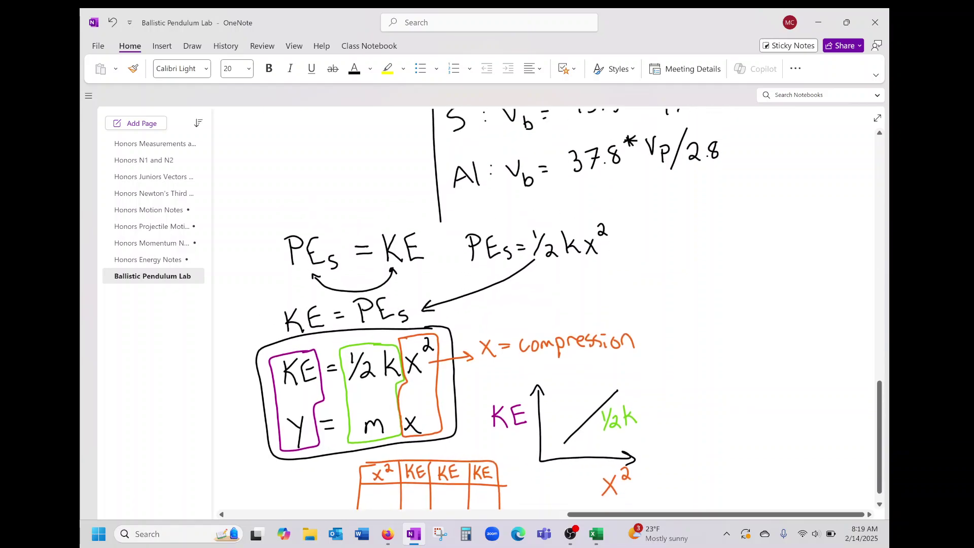
pyautogui.scroll(3, 548, 309)
pyautogui.scroll(-1, 548, 309)
pyautogui.scroll(2, 548, 309)
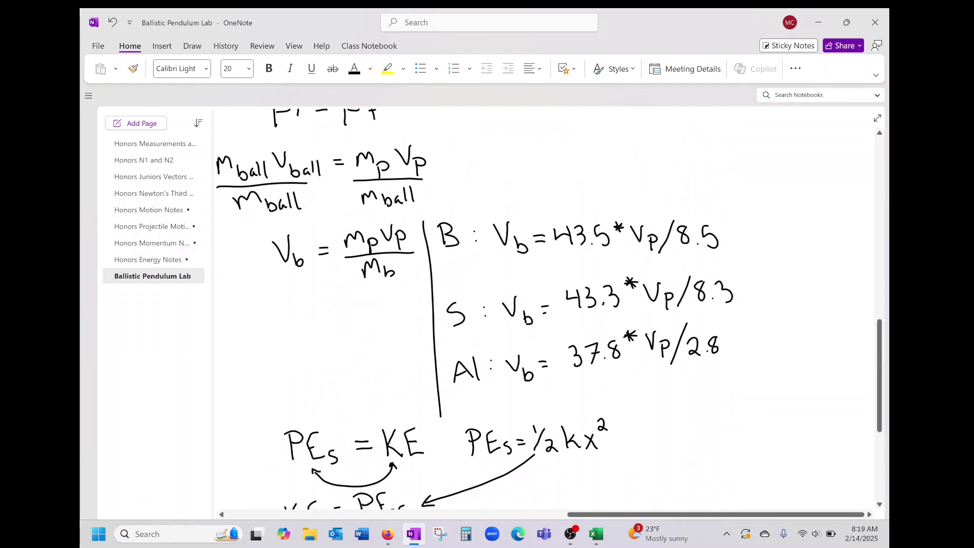
pyautogui.scroll(5, 539, 312)
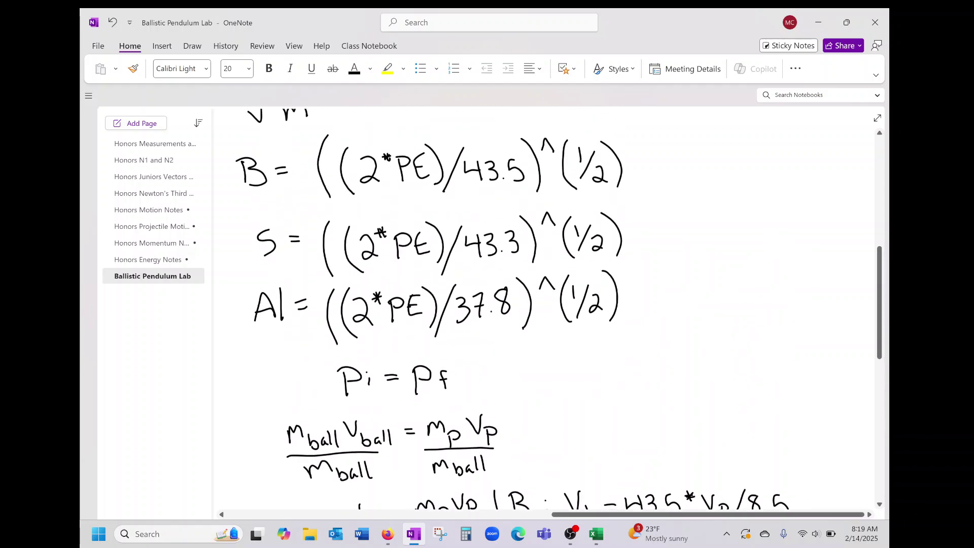
pyautogui.scroll(-11, 539, 312)
pyautogui.scroll(7, 540, 313)
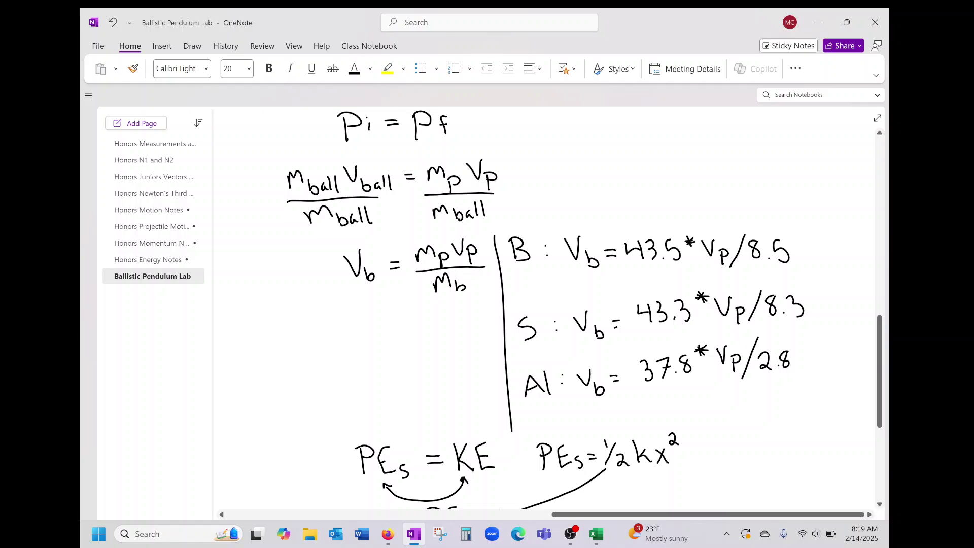
pyautogui.click(596, 533)
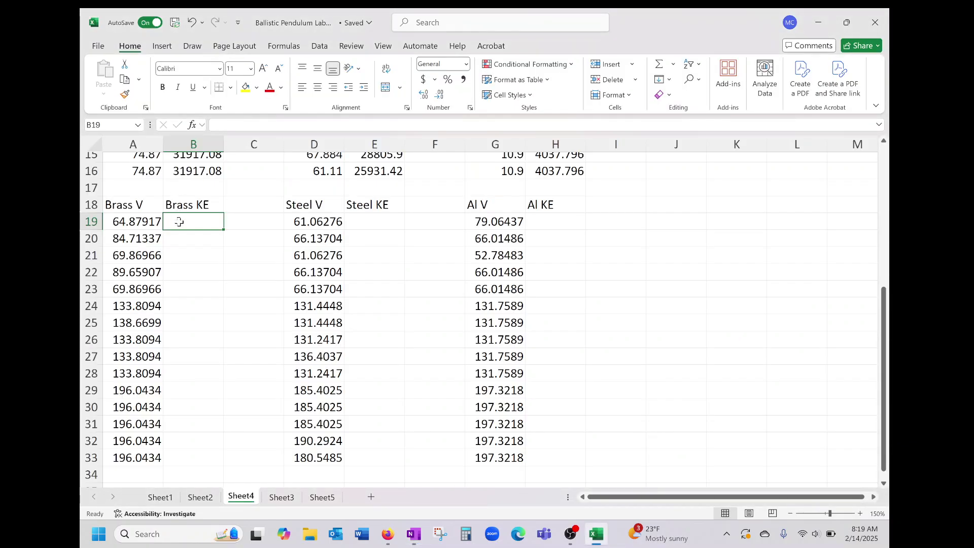
# - Enter =(1/2)*8.5*(A19^2) in B19 for the Brass KE and fill it down to B33
pyautogui.write('=')
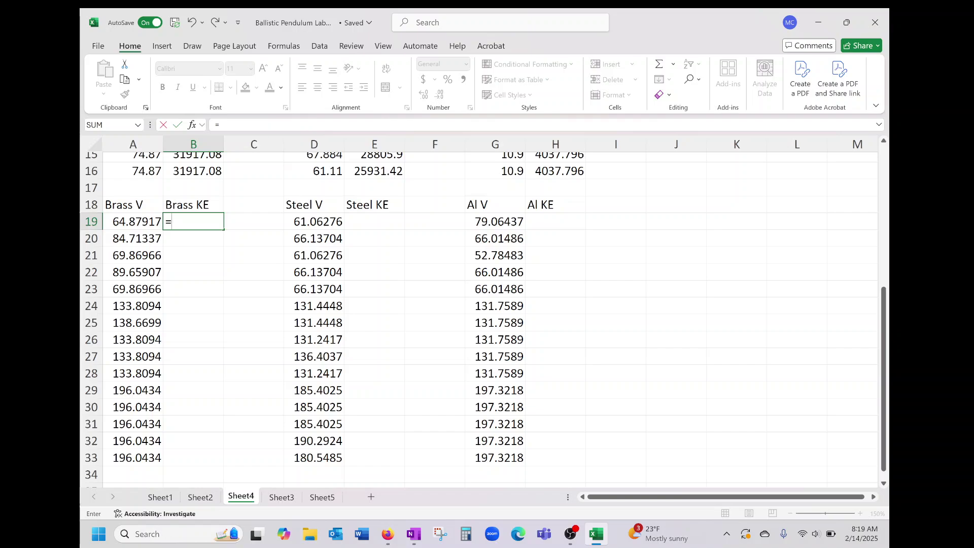
pyautogui.write('(1/2)*8.5')
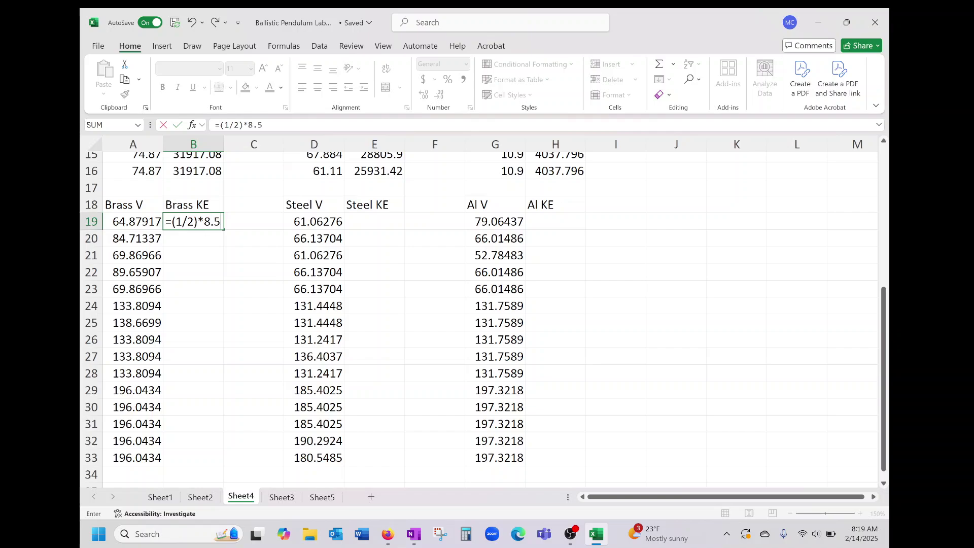
pyautogui.write('*(')
pyautogui.click(119, 221)
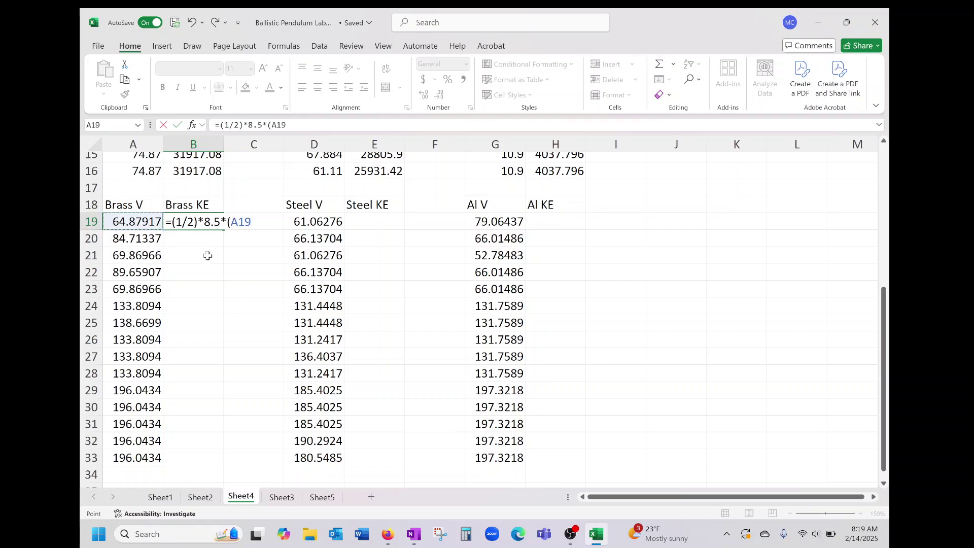
pyautogui.write('^2)')
pyautogui.press('Return')
pyautogui.click(204, 223)
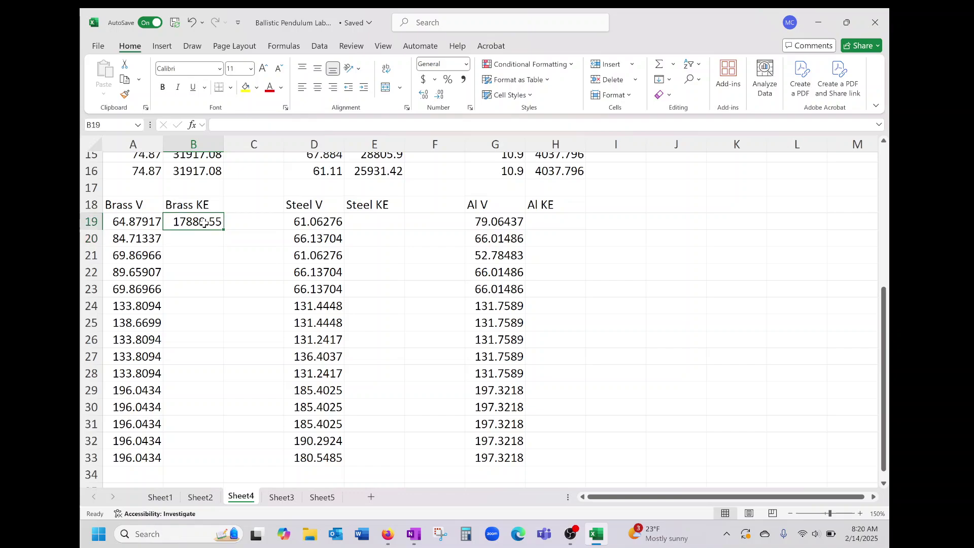
pyautogui.moveTo(224, 230); pyautogui.dragTo(194, 461)
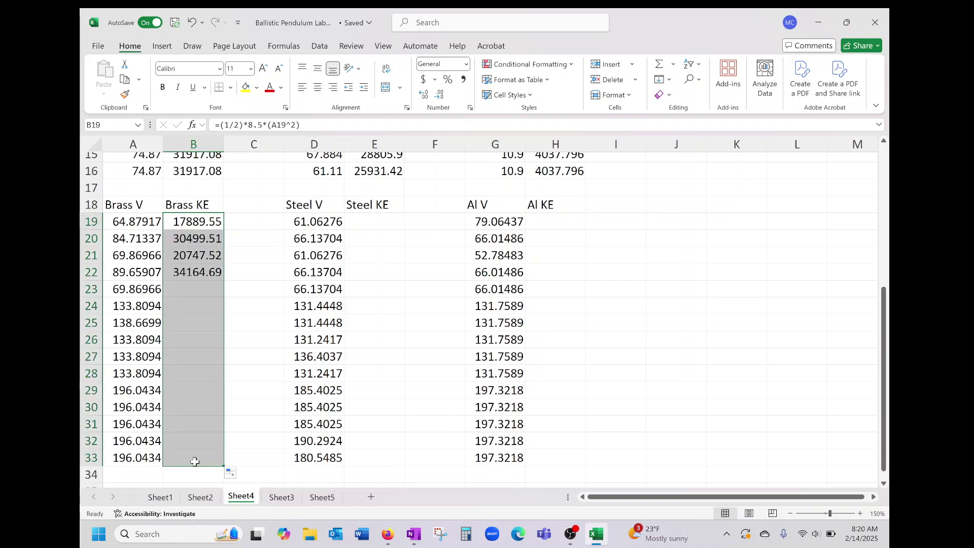
# - Enter =(1/2)*8.3*(D19^2) in E19 for the Steel KE and fill it down to E33
pyautogui.click(362, 226)
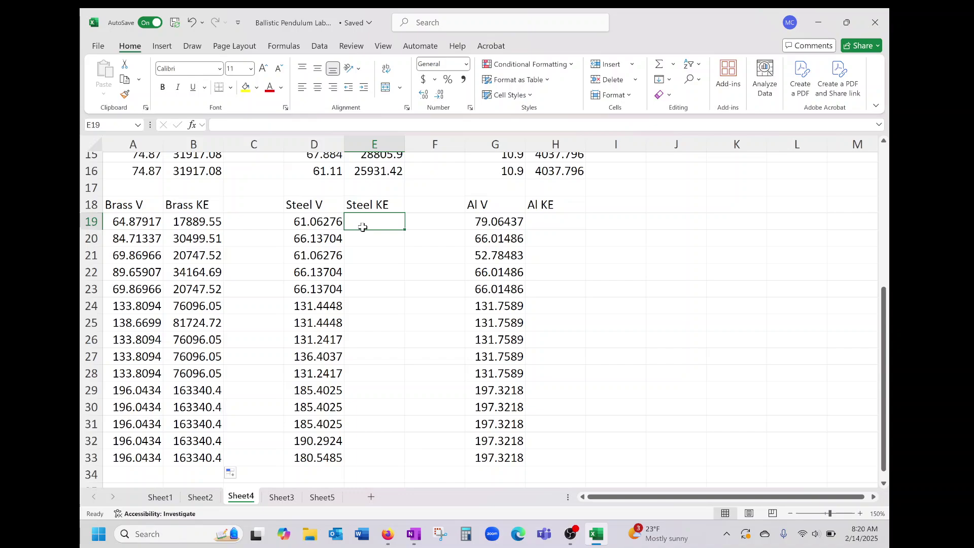
pyautogui.write('=(1/2')
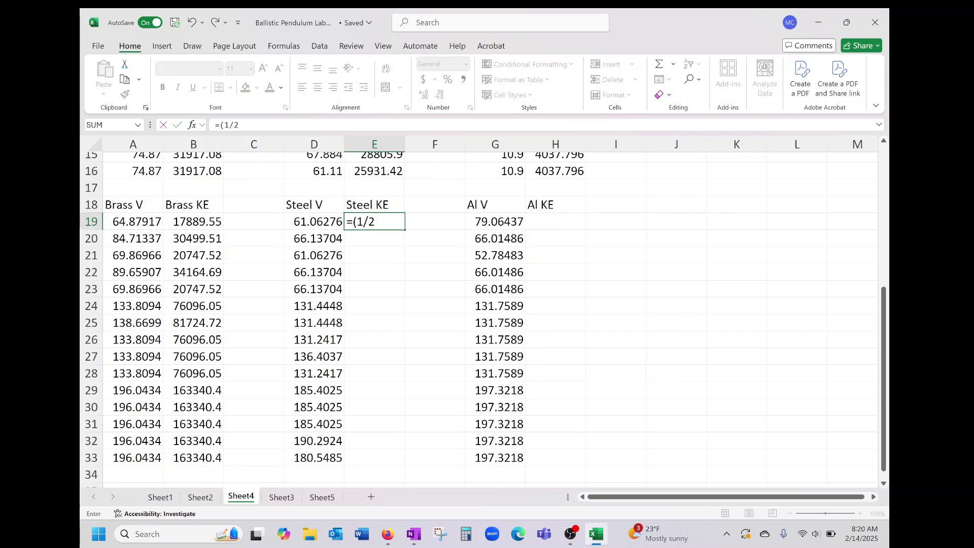
pyautogui.write(')*8.3*(')
pyautogui.click(331, 224)
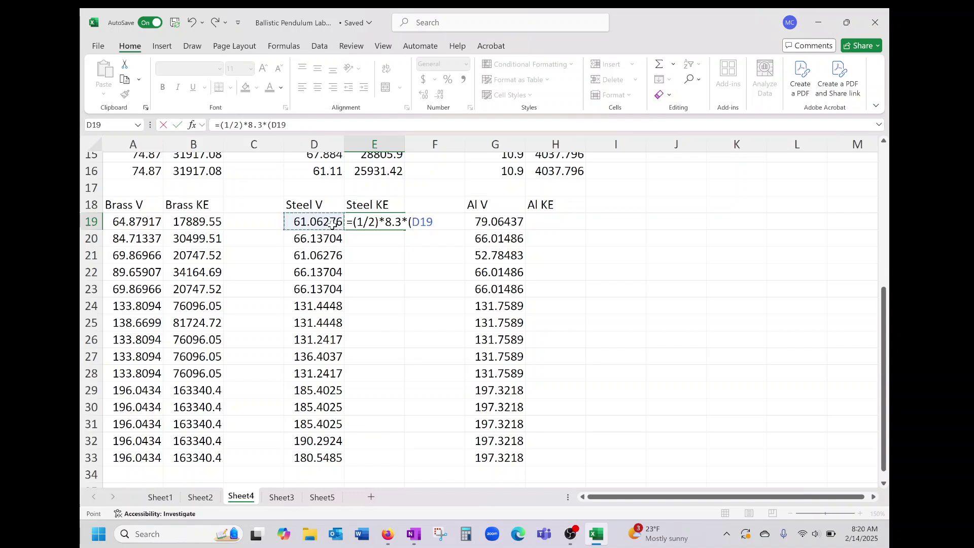
pyautogui.write('^2)')
pyautogui.press('Return')
pyautogui.click(385, 224)
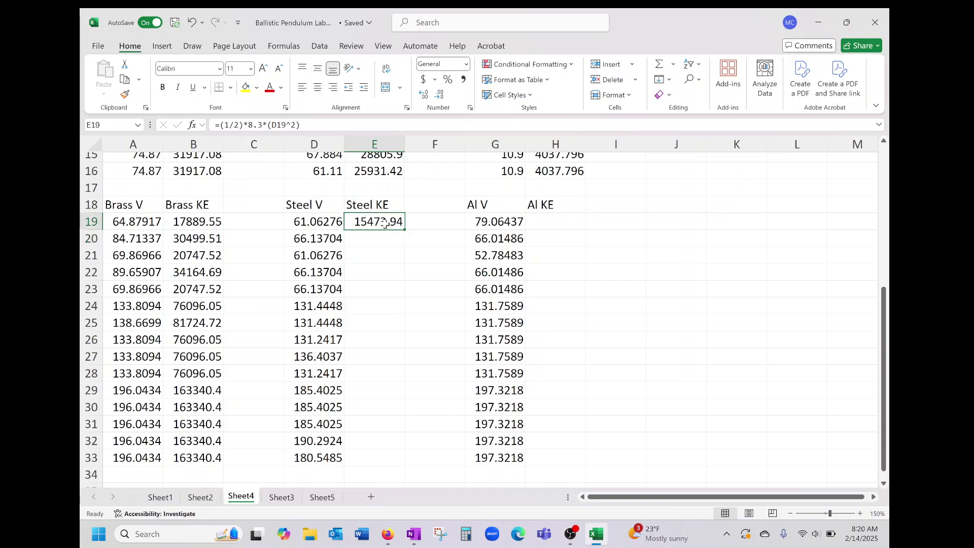
pyautogui.moveTo(405, 228); pyautogui.dragTo(378, 463)
# - Enter =(1/2)*2.8*(G19^2) in H19 for the Al KE and fill it down to H33
pyautogui.click(553, 222)
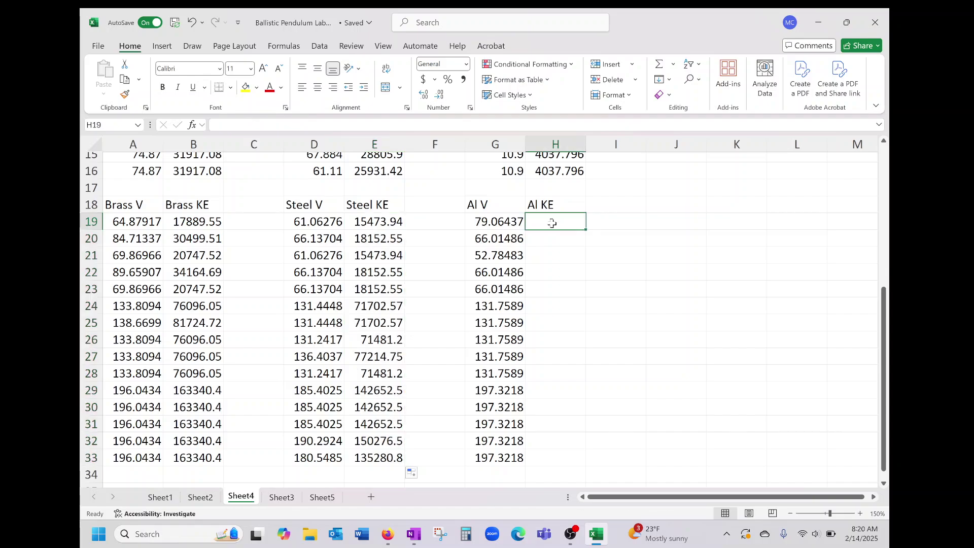
pyautogui.write('=(1/2')
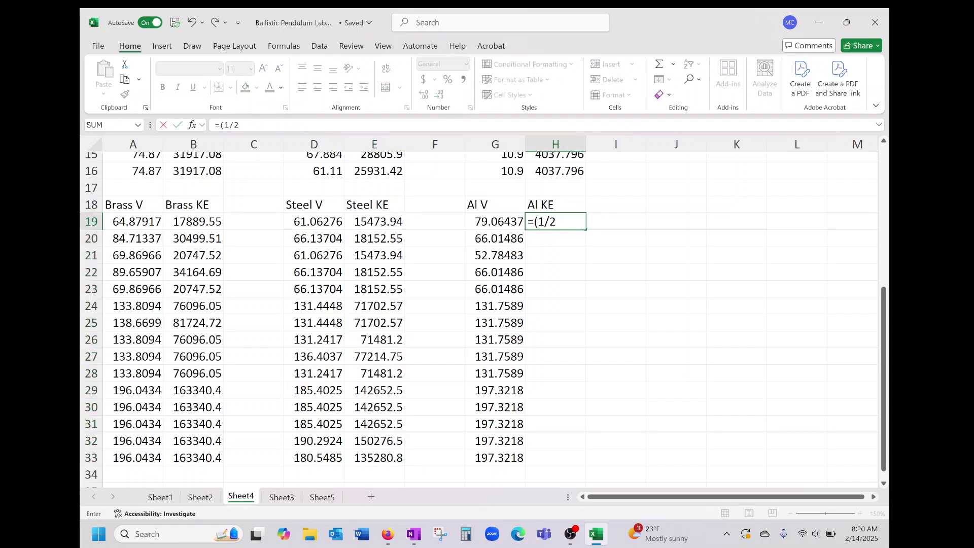
pyautogui.write(')*2.8*(')
pyautogui.click(506, 225)
pyautogui.write('^2')
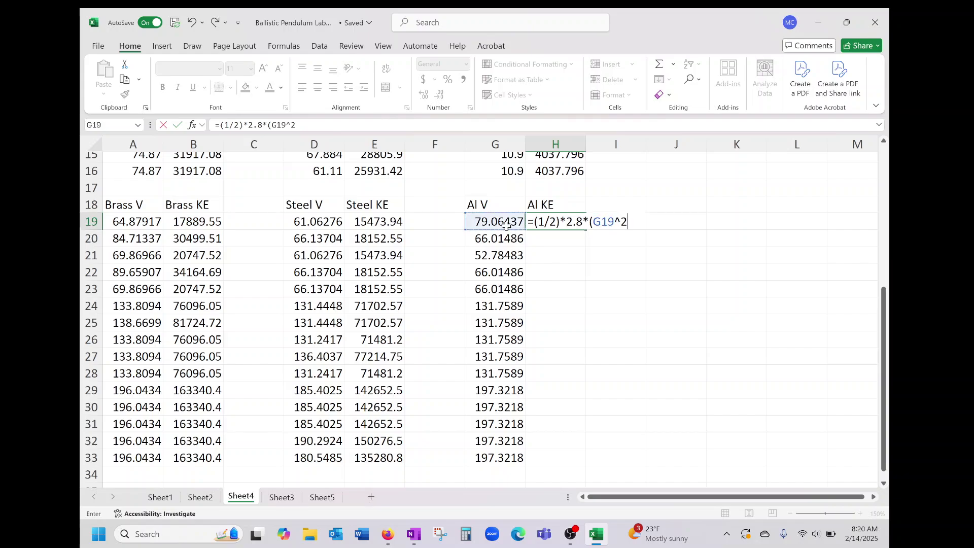
pyautogui.write(')')
pyautogui.press('Return')
pyautogui.click(542, 222)
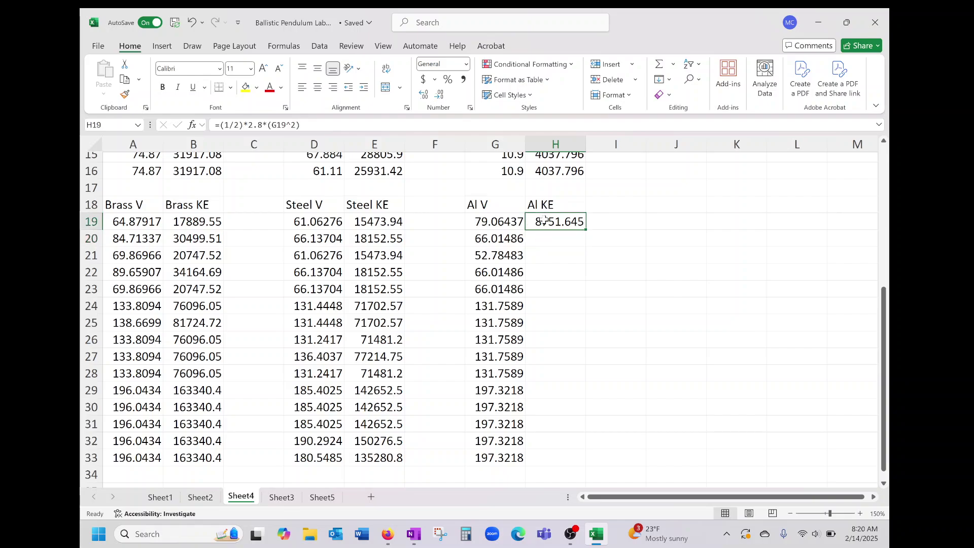
pyautogui.moveTo(586, 229); pyautogui.dragTo(566, 460)
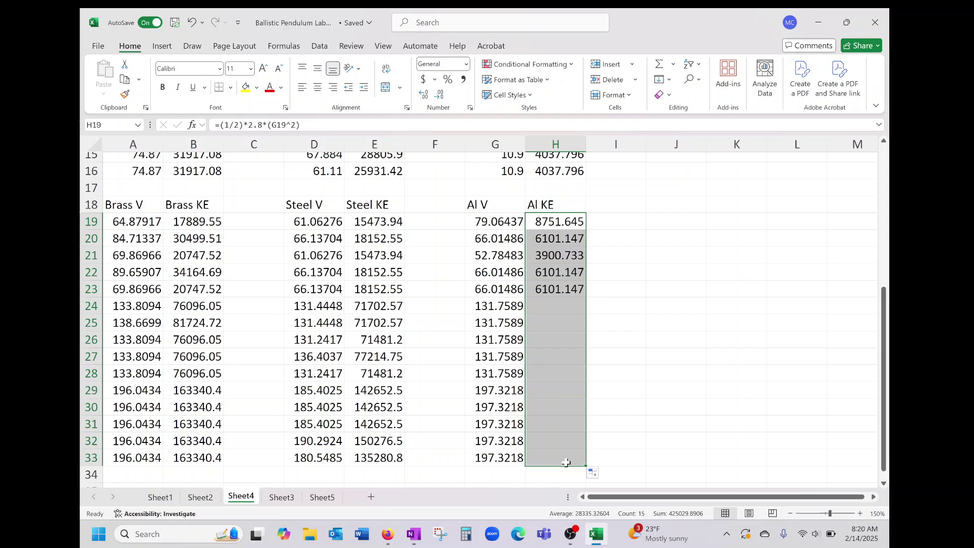
pyautogui.click(660, 293)
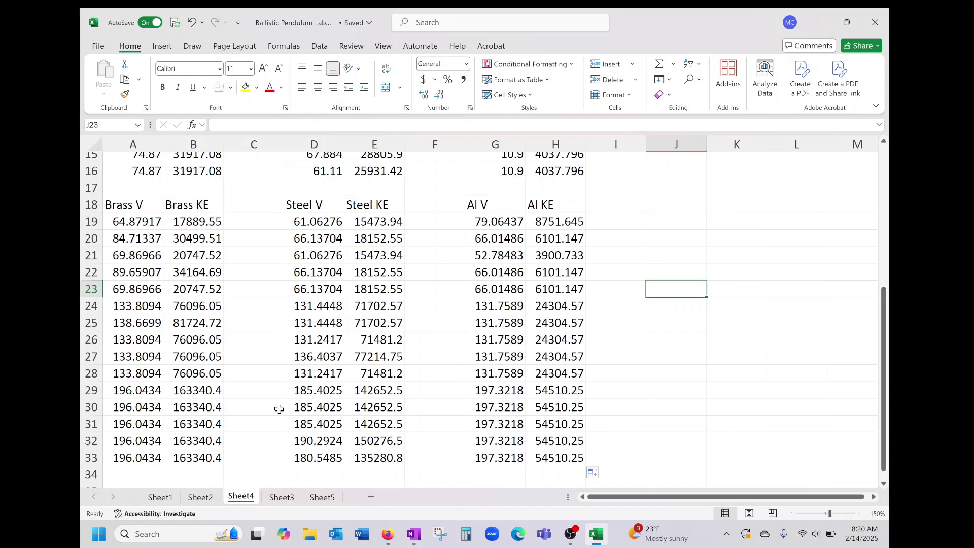
# - Look over the Brass, Steel and Aluminum KE columns on Sheet3 and select the first Brass cell, C4
pyautogui.click(282, 498)
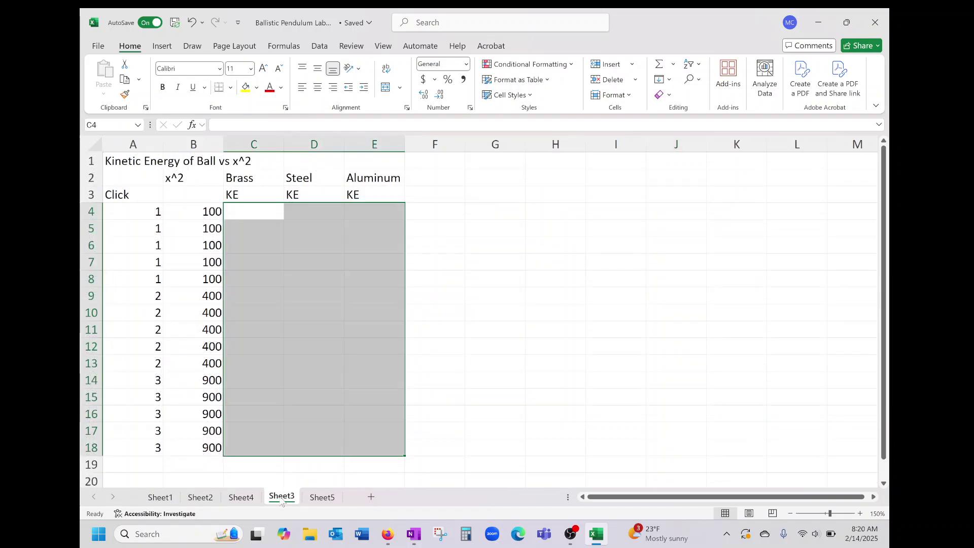
pyautogui.click(263, 214)
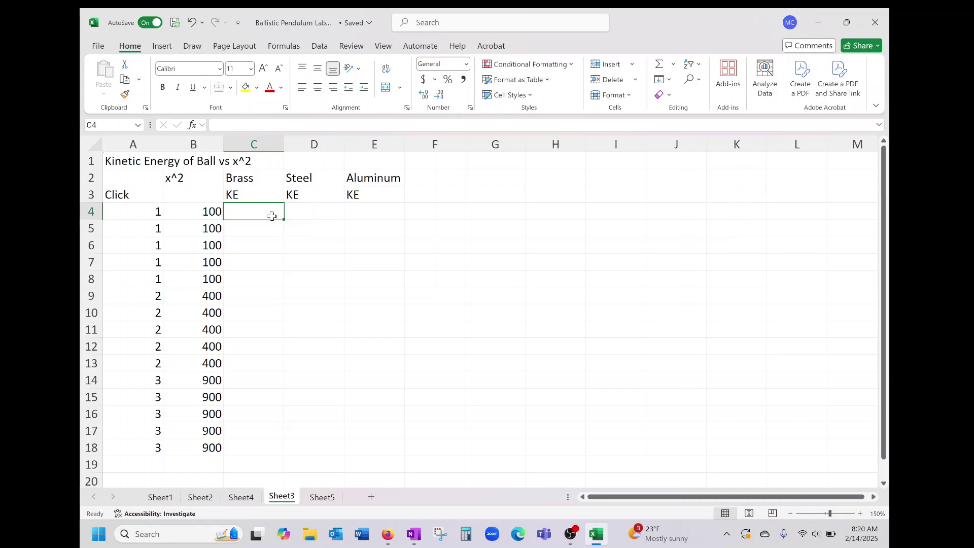
pyautogui.click(307, 224)
pyautogui.click(252, 213)
pyautogui.click(303, 212)
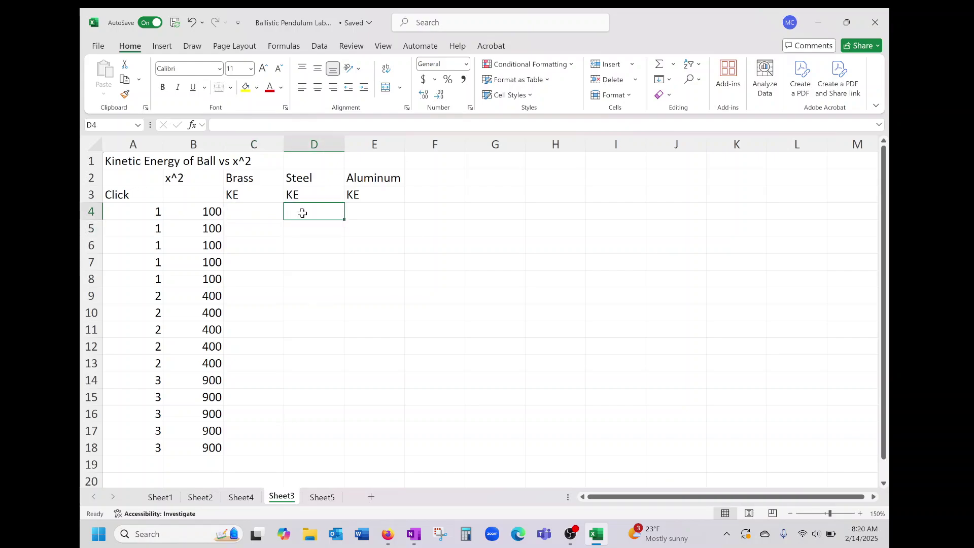
pyautogui.click(360, 210)
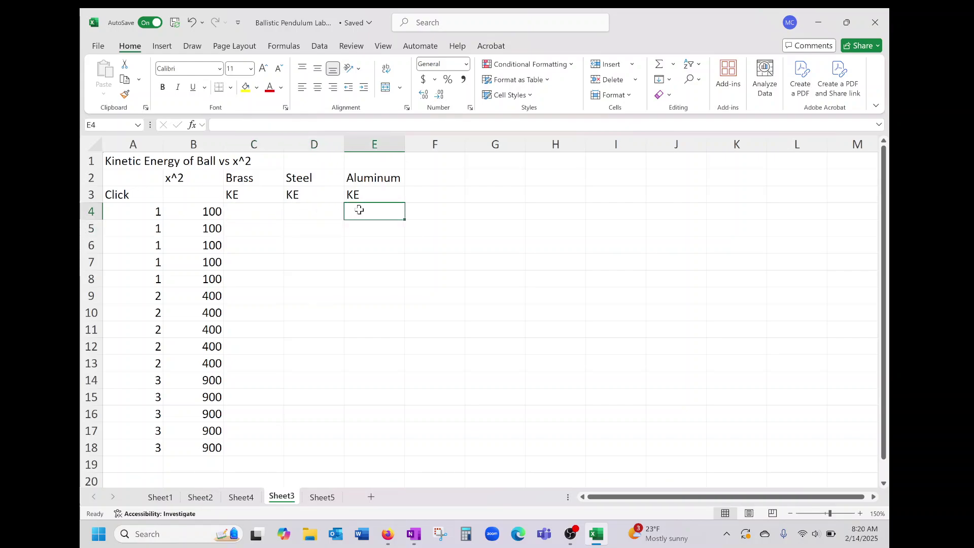
pyautogui.click(257, 211)
# - Copy the Brass KE results B19:B33 from Sheet4 and paste them as values into Sheet3 starting at C4
pyautogui.click(241, 497)
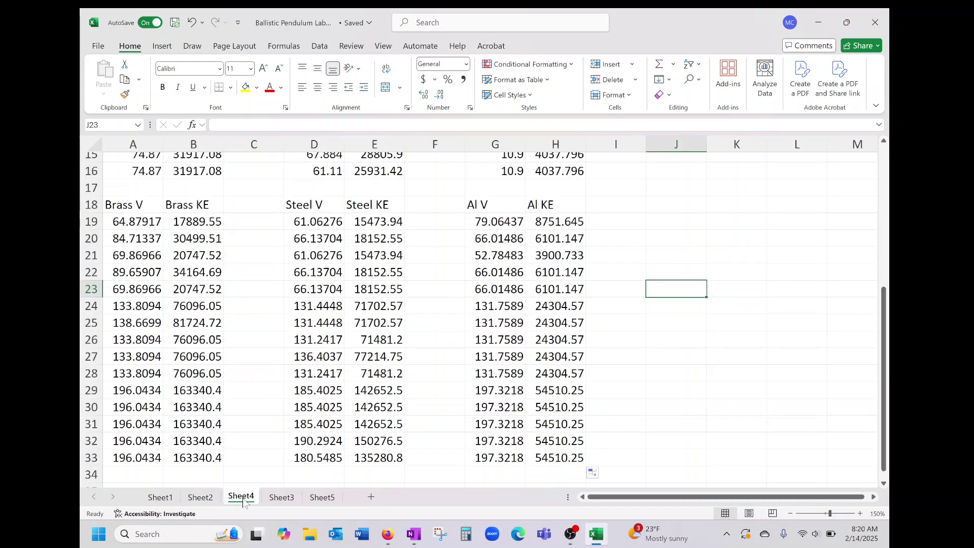
pyautogui.moveTo(200, 221); pyautogui.dragTo(187, 450)
pyautogui.hotkey('ctrl', 'c')
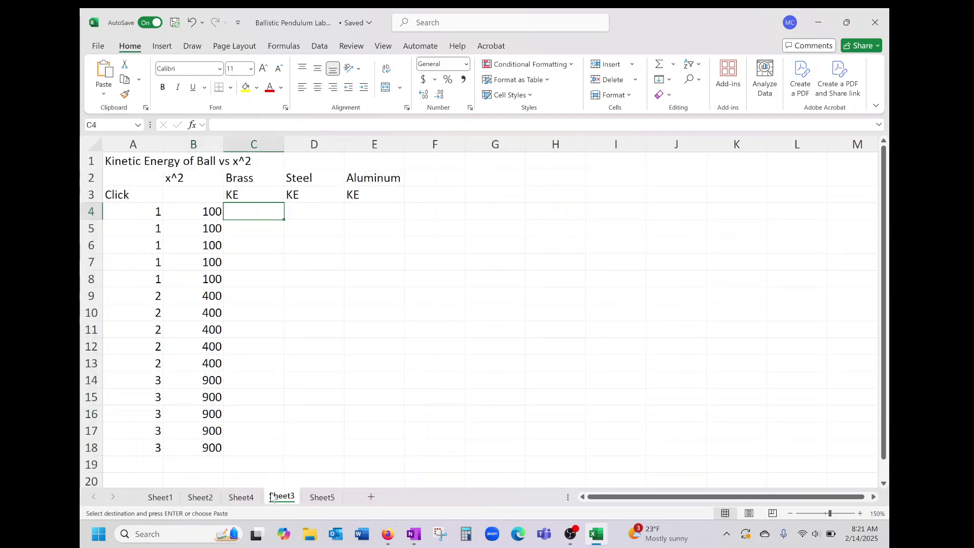
pyautogui.click(281, 498)
pyautogui.rightClick(236, 208)
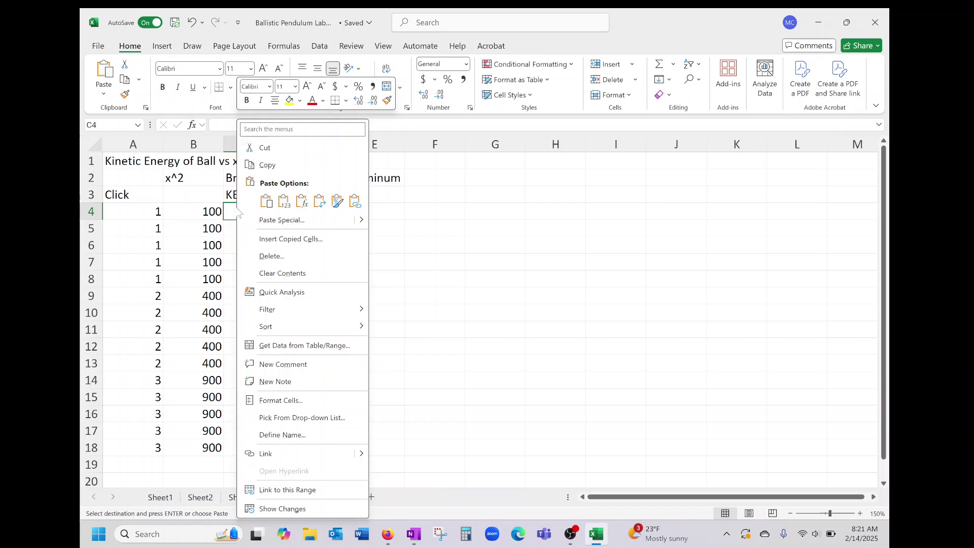
pyautogui.click(279, 200)
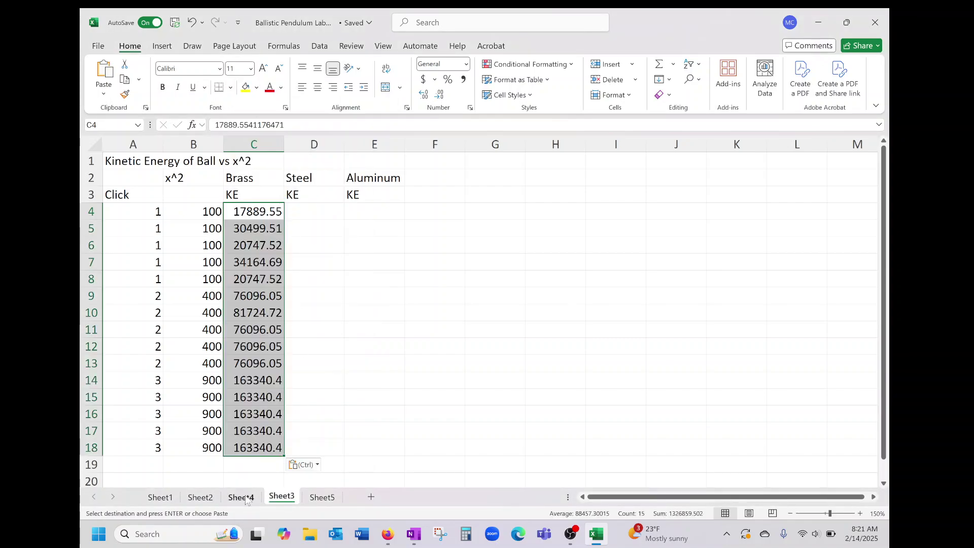
# - Copy the Steel KE results E19:E33 from Sheet4 and paste them as values into Sheet3 starting at D4
pyautogui.click(241, 497)
pyautogui.moveTo(376, 221); pyautogui.dragTo(376, 452)
pyautogui.hotkey('ctrl', 'c')
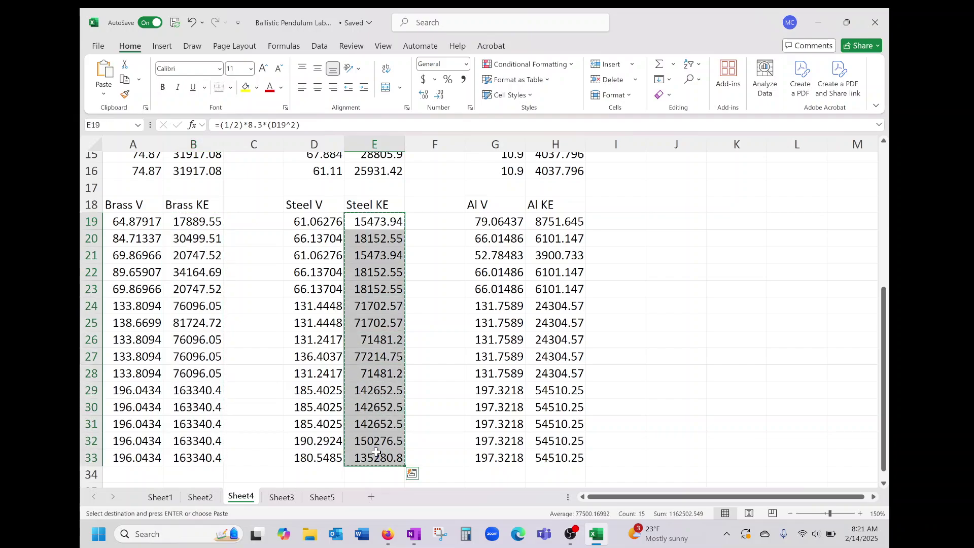
pyautogui.click(282, 497)
pyautogui.click(307, 212)
pyautogui.rightClick(303, 211)
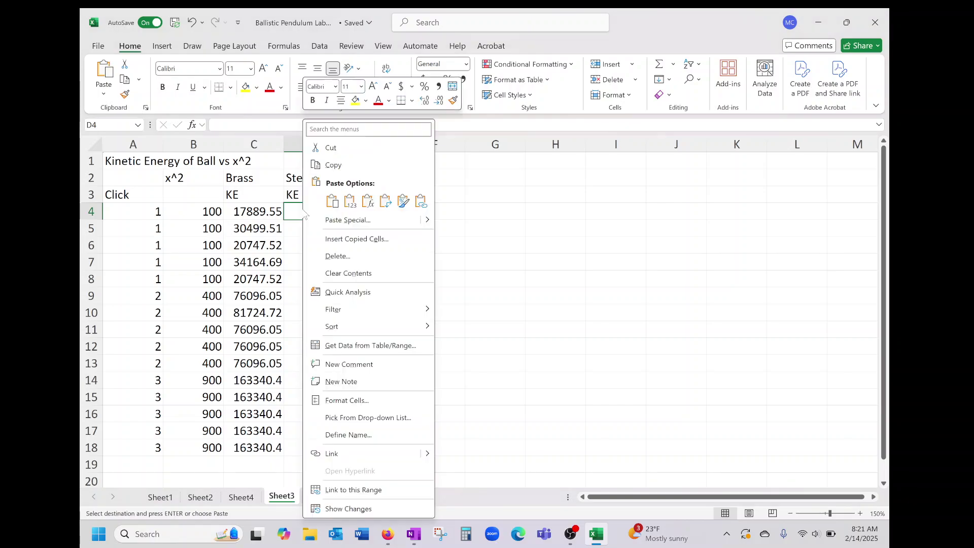
pyautogui.click(354, 202)
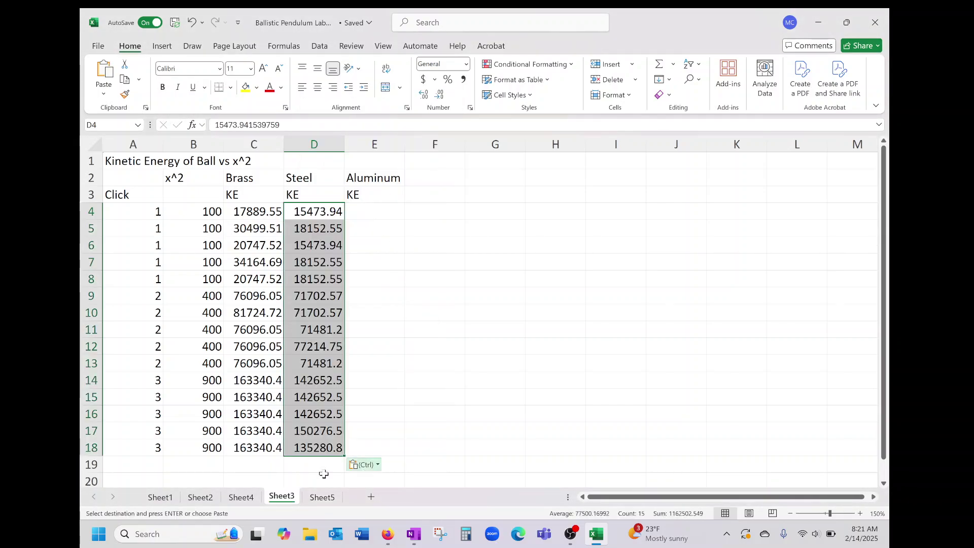
# - Copy the Al KE results H19:H33 from Sheet4 and paste them as values into Sheet3 starting at E4
pyautogui.click(241, 497)
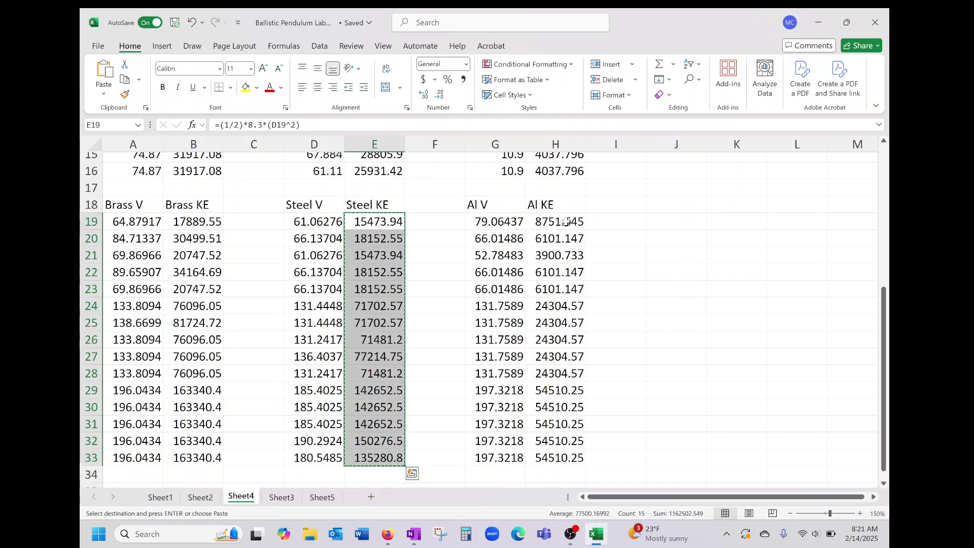
pyautogui.moveTo(567, 222); pyautogui.dragTo(554, 452)
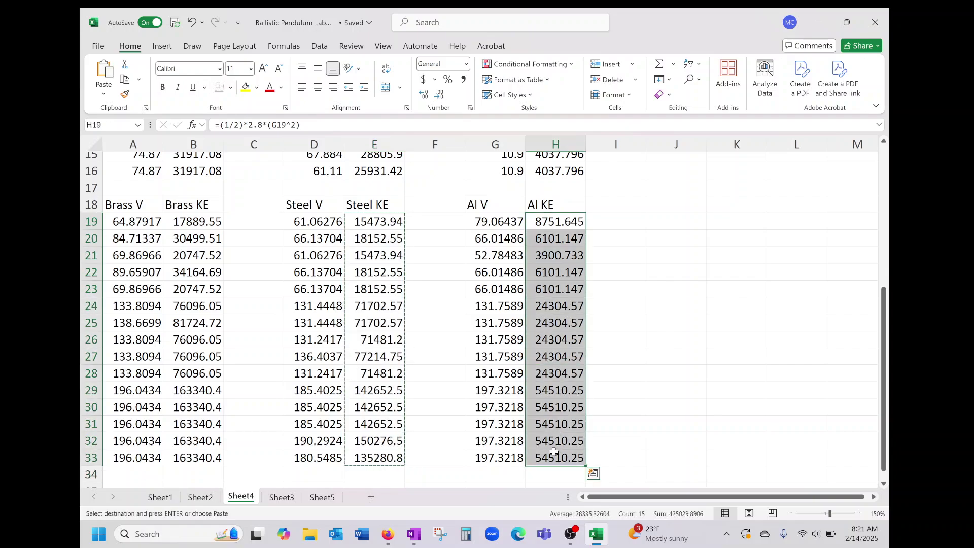
pyautogui.hotkey('ctrl', 'c')
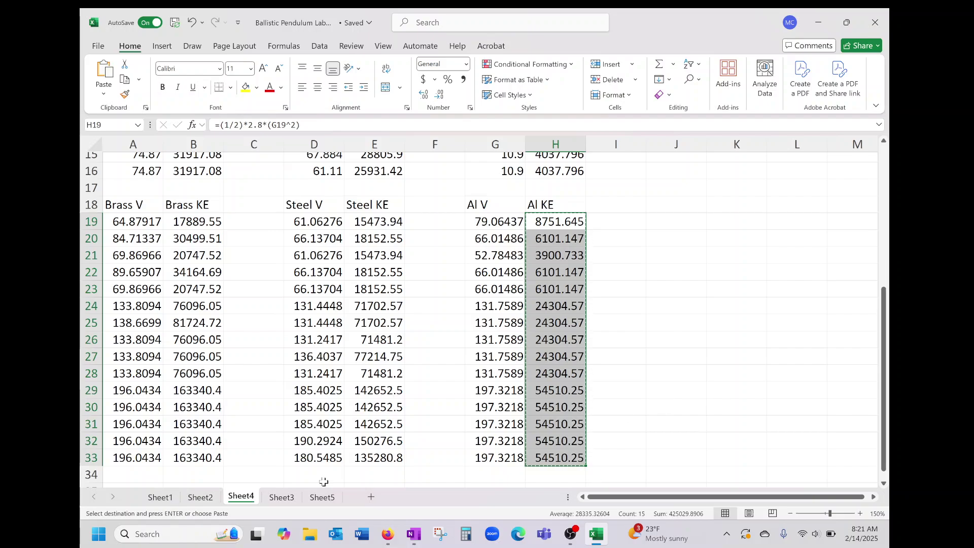
pyautogui.click(286, 500)
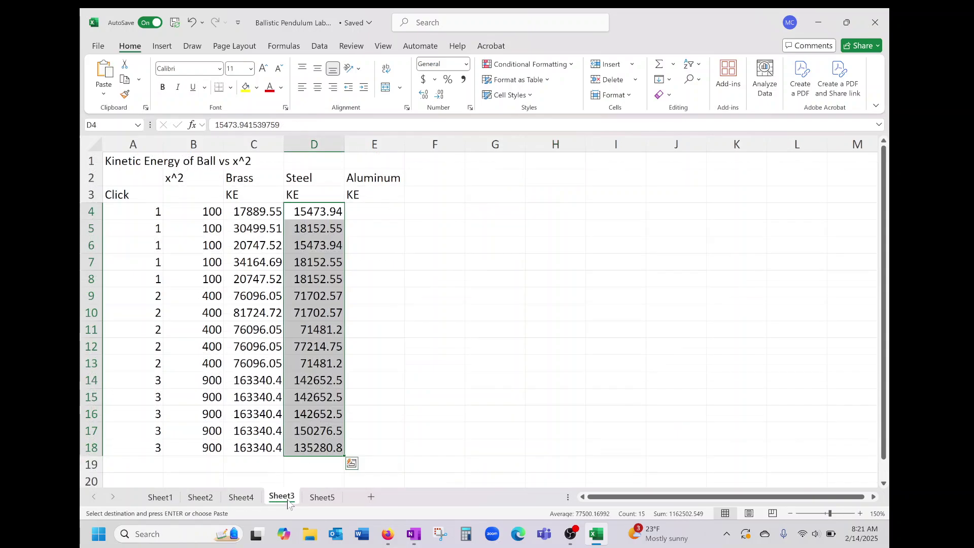
pyautogui.click(366, 210)
pyautogui.rightClick(366, 209)
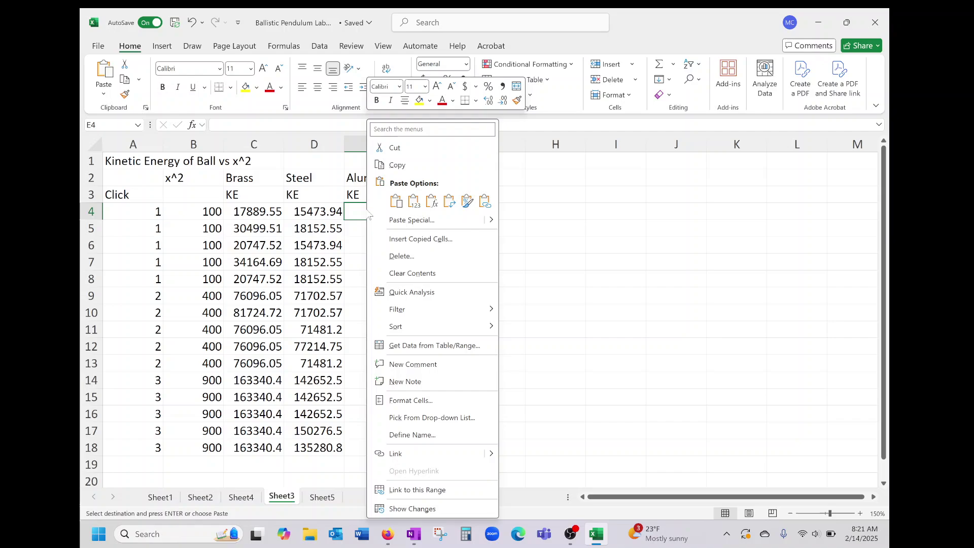
pyautogui.click(408, 198)
pyautogui.click(476, 239)
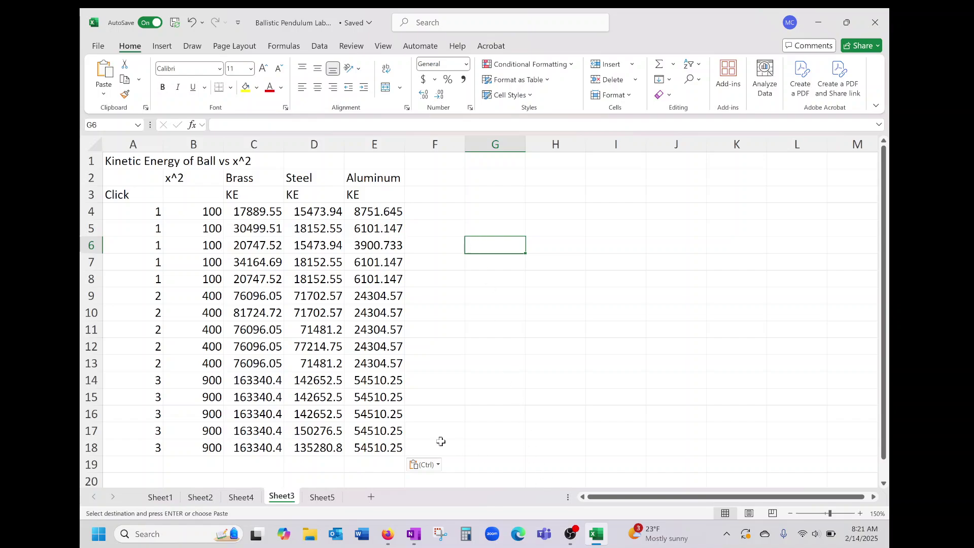
# - Switch to OneNote and examine the KE = 1/2 kx^2 line equation and graph sketch, dismissing the Malwarebytes notifications
pyautogui.click(414, 533)
pyautogui.scroll(-5, 543, 309)
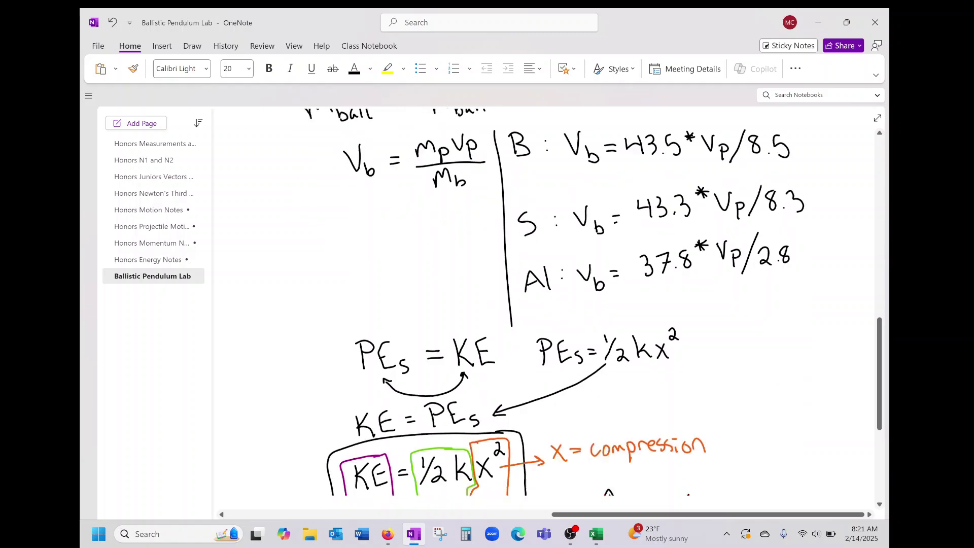
pyautogui.scroll(-5, 543, 309)
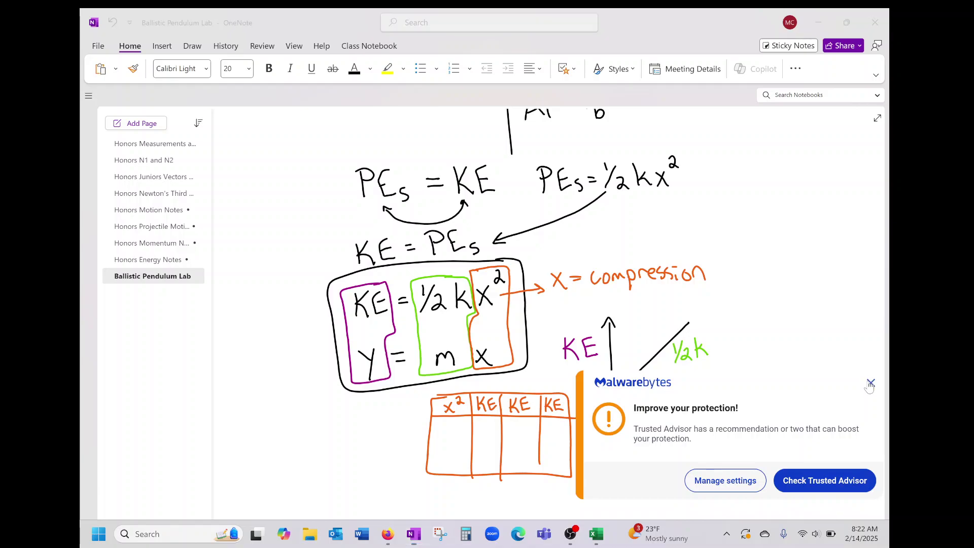
pyautogui.click(871, 383)
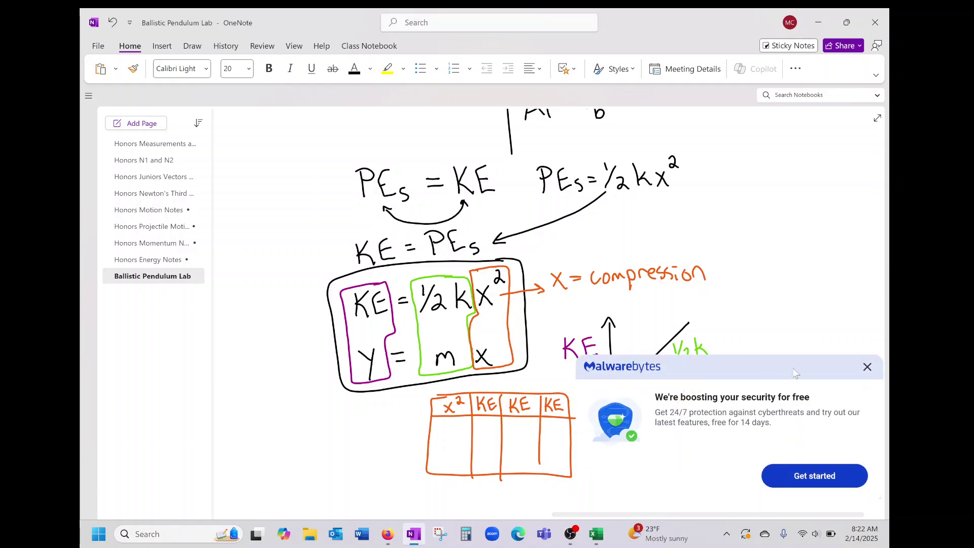
pyautogui.click(867, 367)
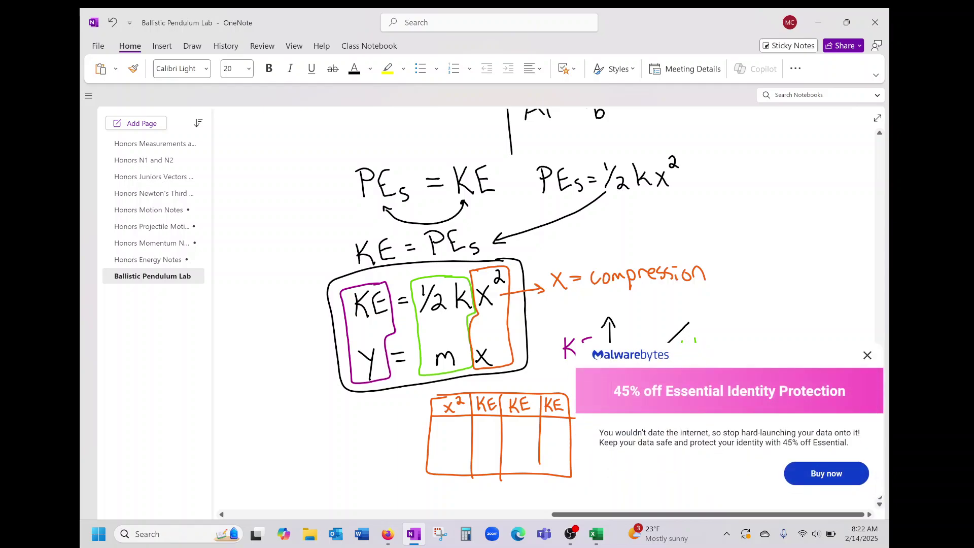
pyautogui.click(867, 355)
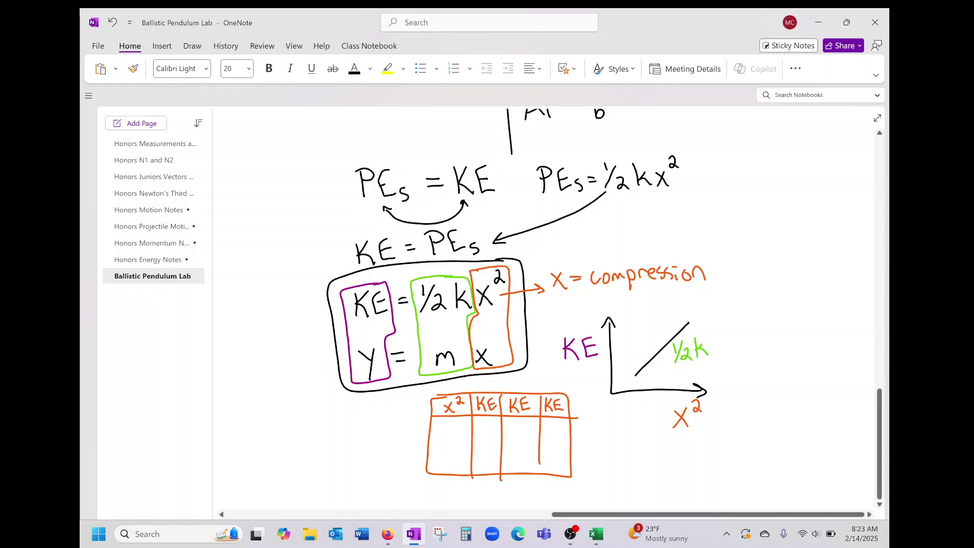
# - Switch to Excel, insert a markers-only scatter chart of B2:E18 on Sheet3, and place it beside the table
pyautogui.click(596, 533)
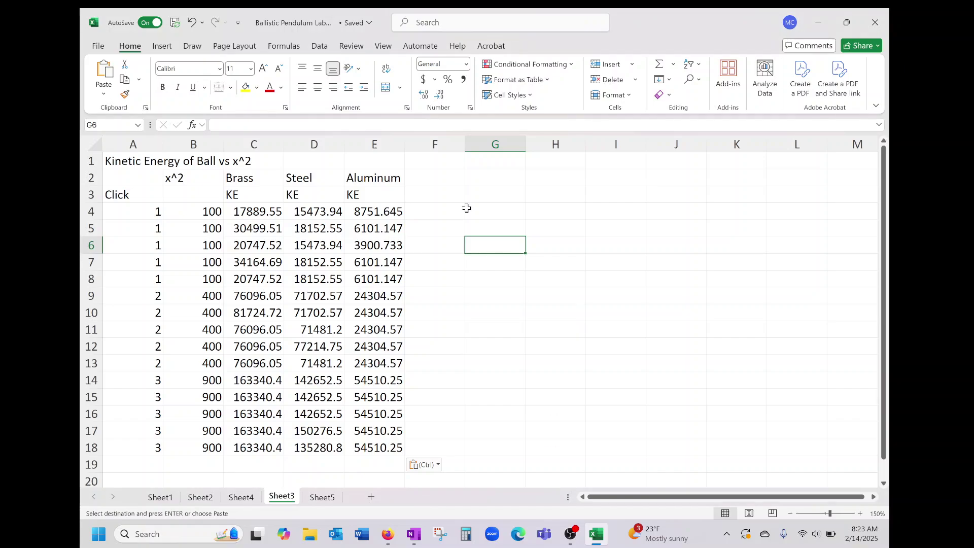
pyautogui.click(447, 194)
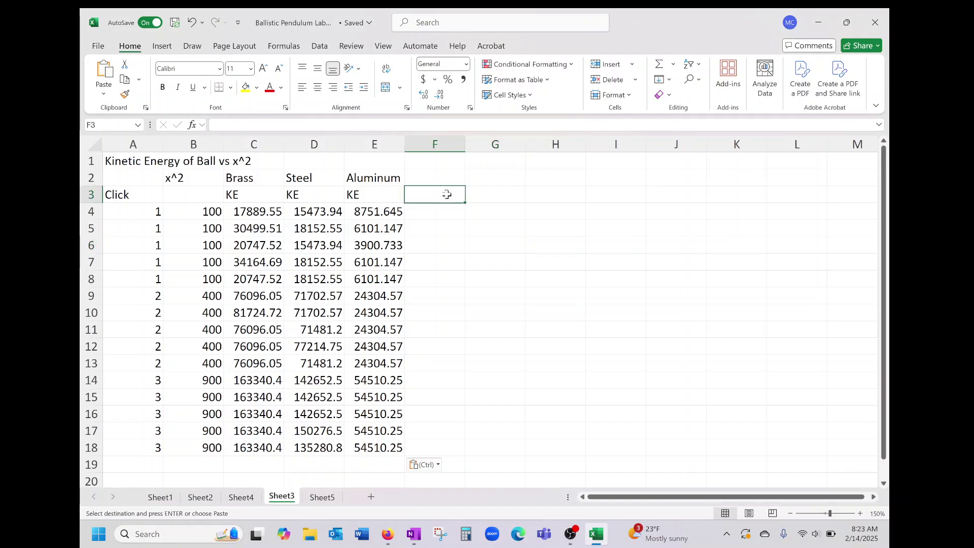
pyautogui.click(181, 178)
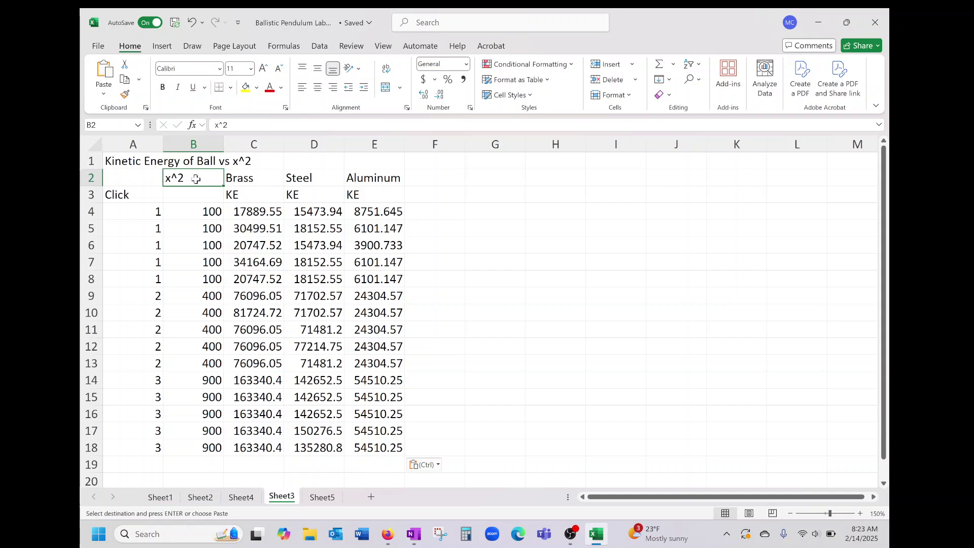
pyautogui.click(190, 212)
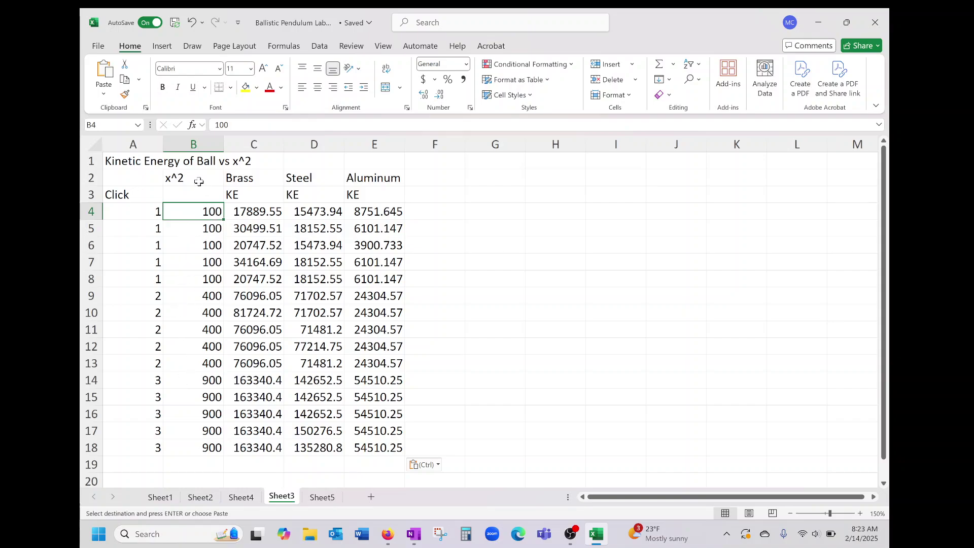
pyautogui.moveTo(199, 181); pyautogui.dragTo(375, 452)
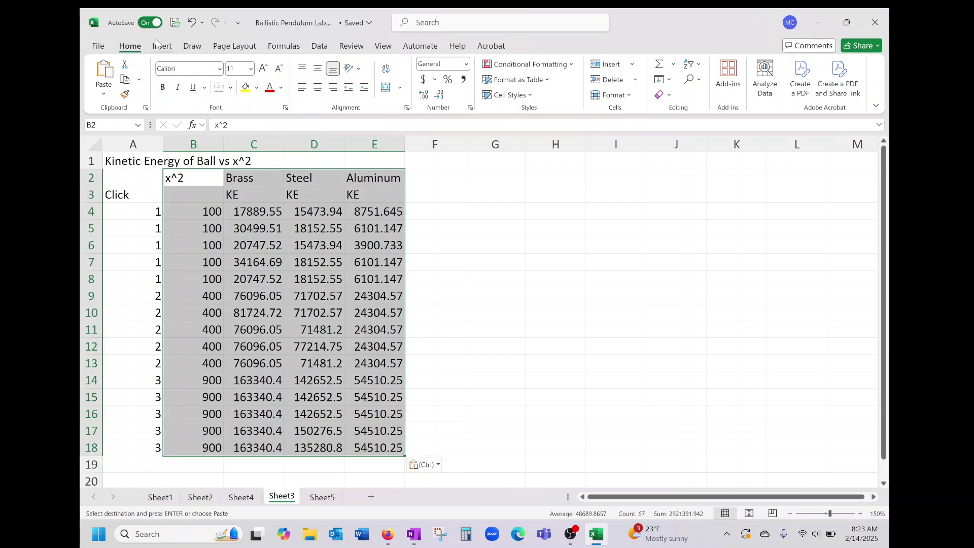
pyautogui.click(161, 46)
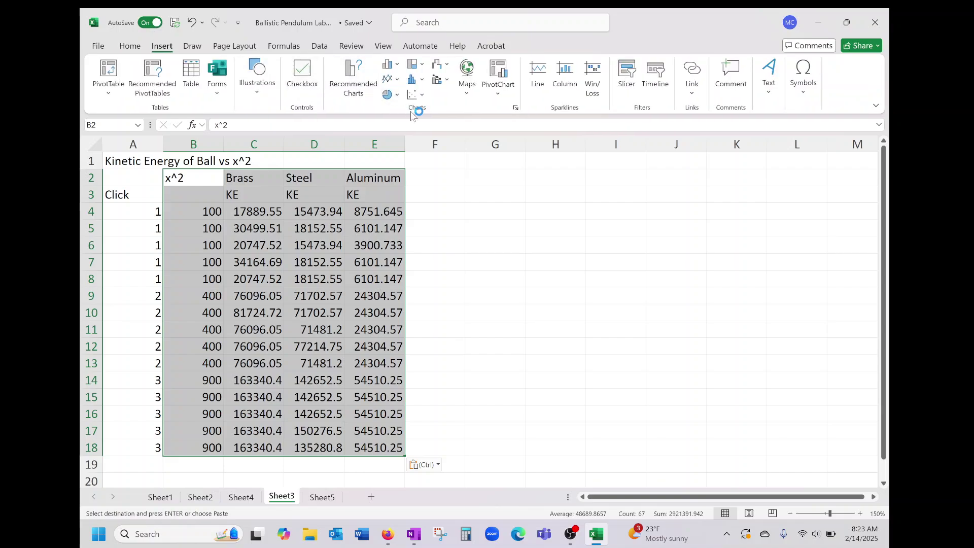
pyautogui.click(415, 94)
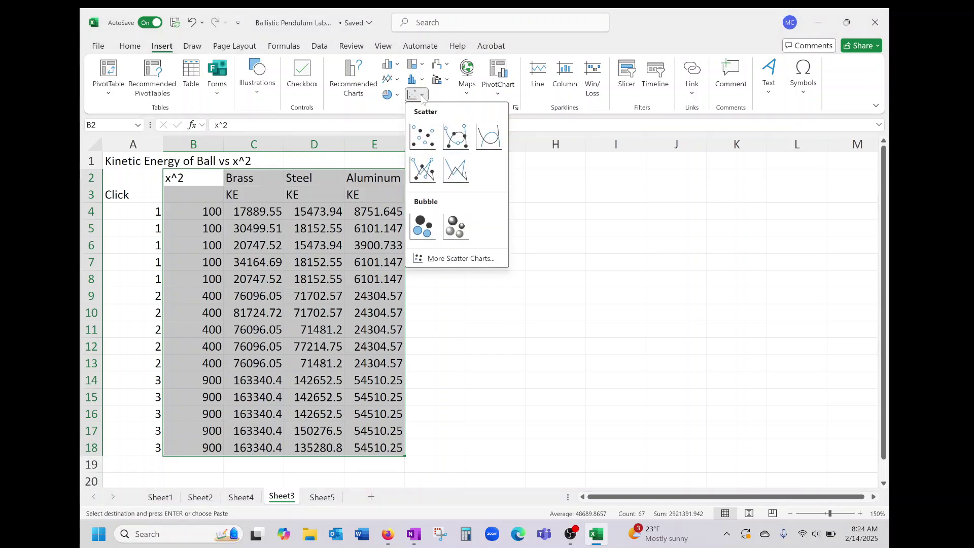
pyautogui.click(421, 133)
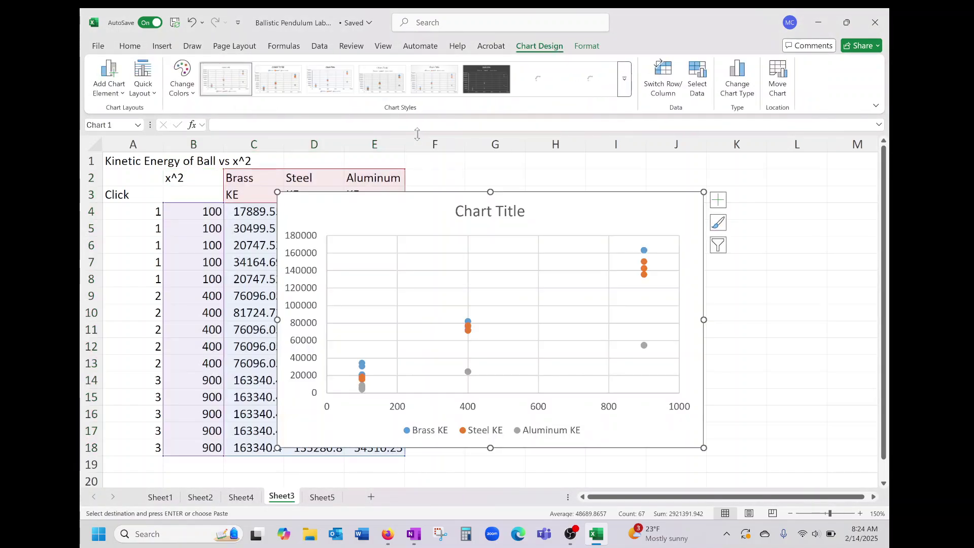
pyautogui.moveTo(543, 212); pyautogui.dragTo(710, 199)
# - Change the chart title to "Kinetic Energy vs x^2" and close the title formatting options
pyautogui.doubleClick(626, 209)
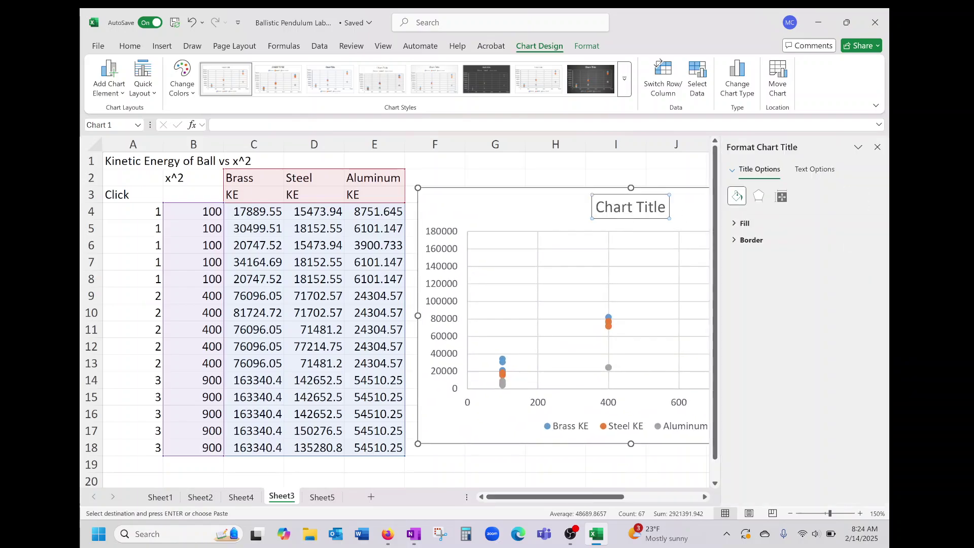
pyautogui.press('Right')
pyautogui.press('Right')
pyautogui.press('Right')
pyautogui.press('Right')
pyautogui.press('Right')
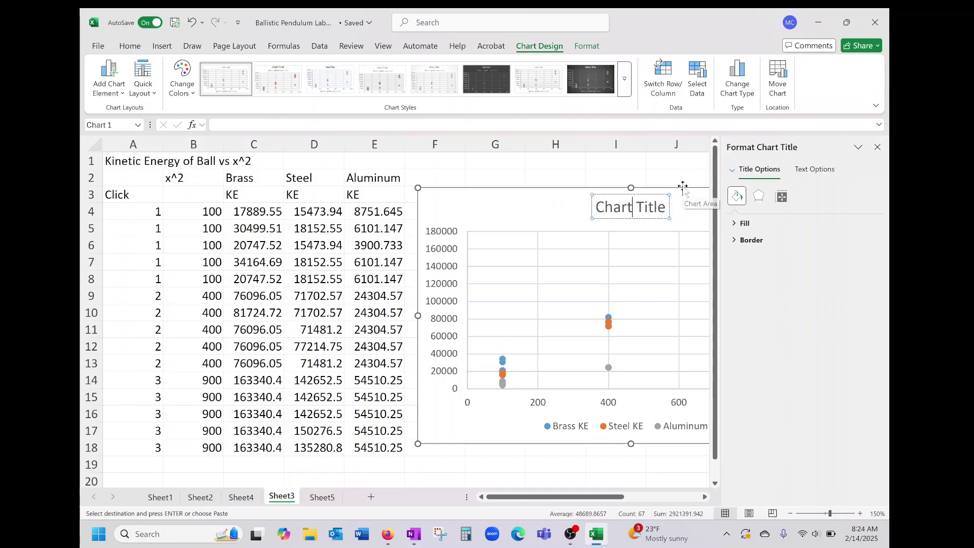
pyautogui.press('BackSpace')
pyautogui.press('BackSpace')
pyautogui.press('BackSpace')
pyautogui.press('BackSpace')
pyautogui.press('BackSpace')
pyautogui.press('BackSpace')
pyautogui.press('BackSpace')
pyautogui.press('BackSpace')
pyautogui.press('BackSpace')
pyautogui.press('BackSpace')
pyautogui.press('BackSpace')
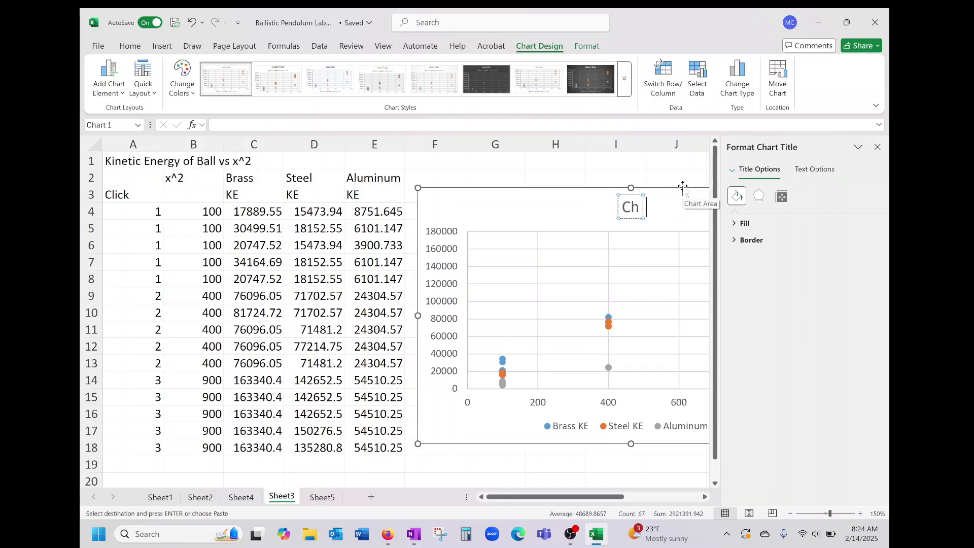
pyautogui.write('Kinetic')
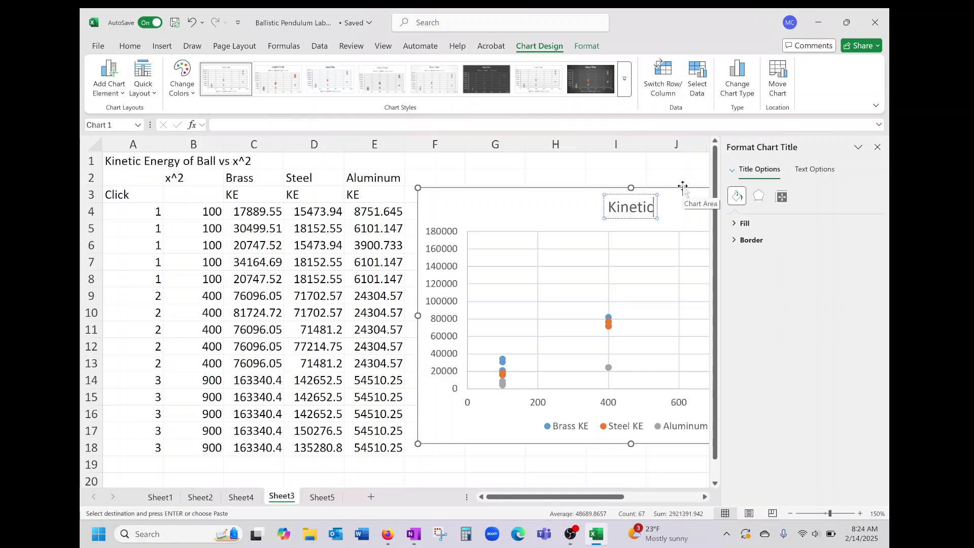
pyautogui.write(' Energy vs')
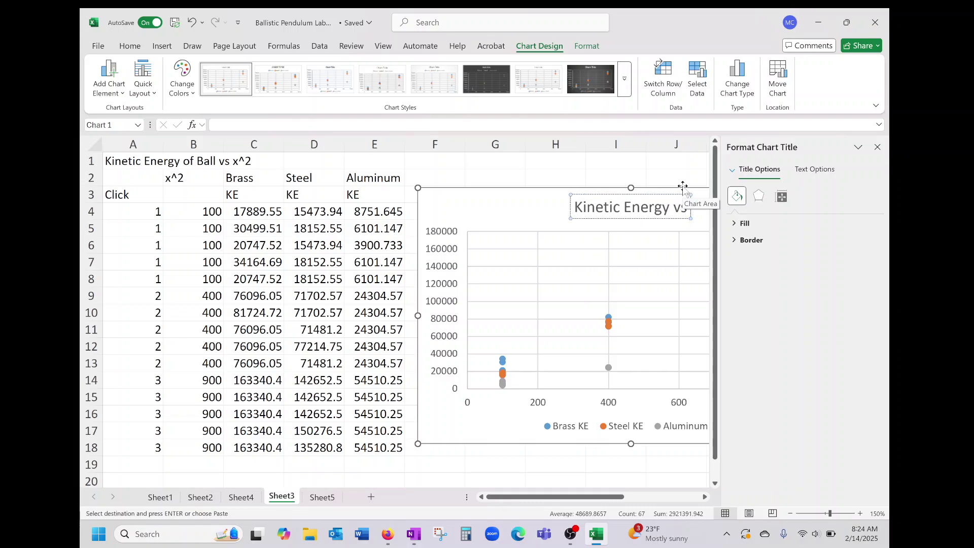
pyautogui.write(' x^2')
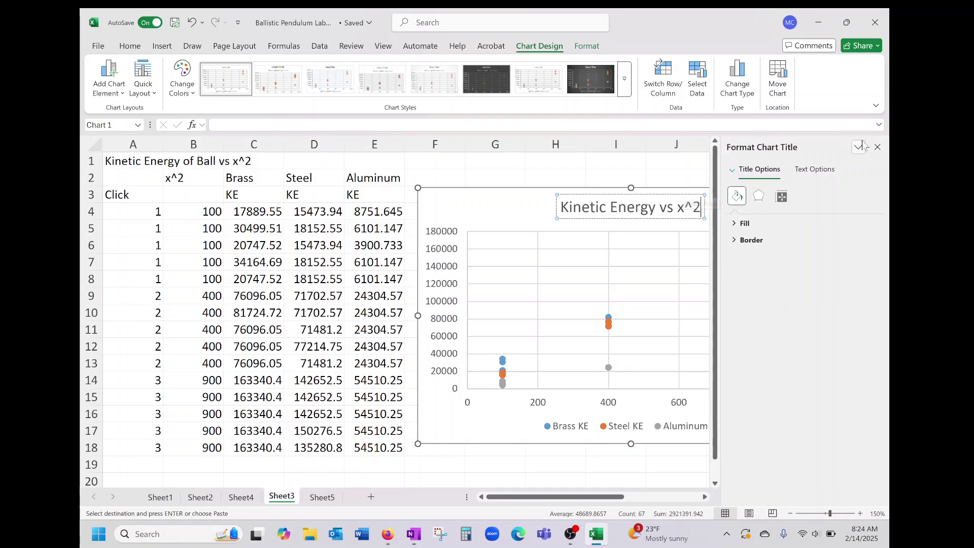
pyautogui.click(877, 147)
pyautogui.click(756, 207)
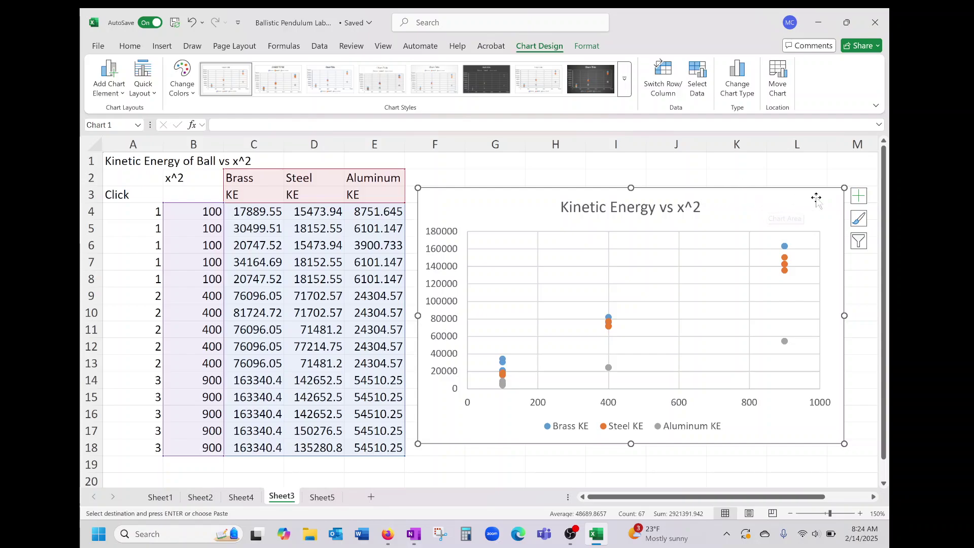
# - Add axis titles to the chart and name the horizontal axis "x^2"
pyautogui.click(858, 197)
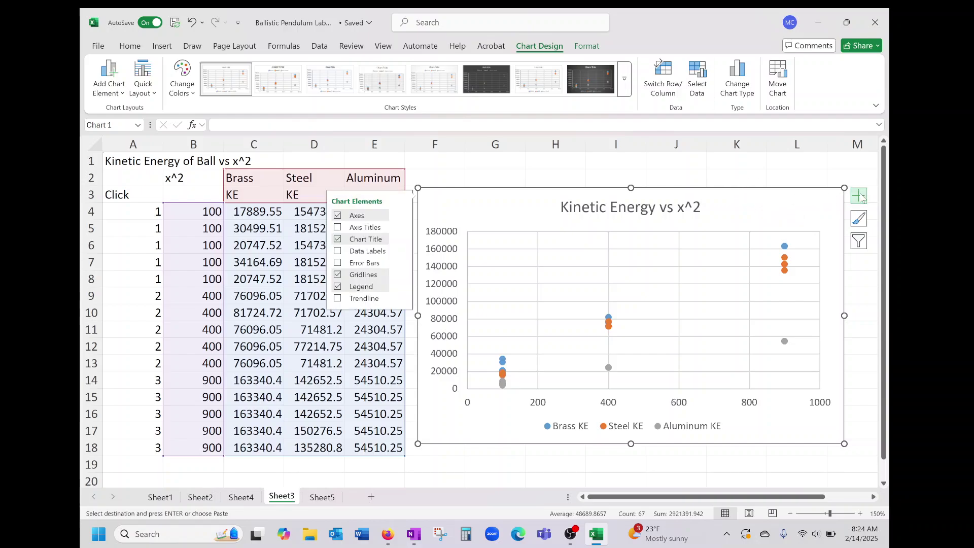
pyautogui.click(859, 197)
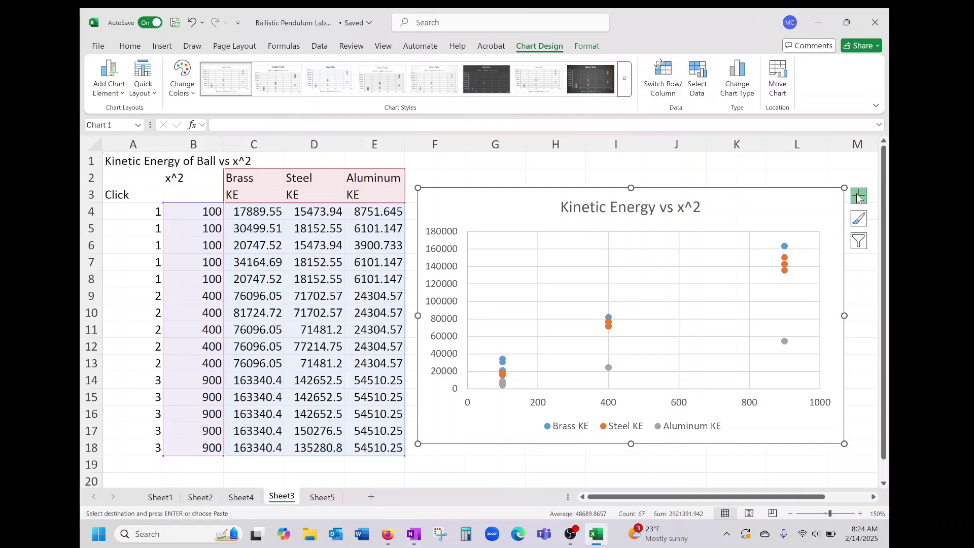
pyautogui.click(859, 196)
pyautogui.click(337, 228)
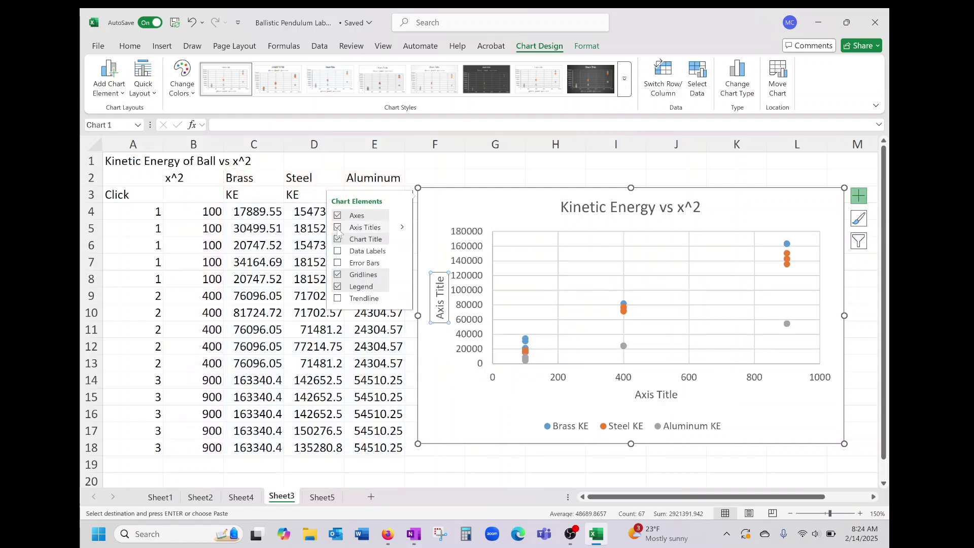
pyautogui.click(640, 397)
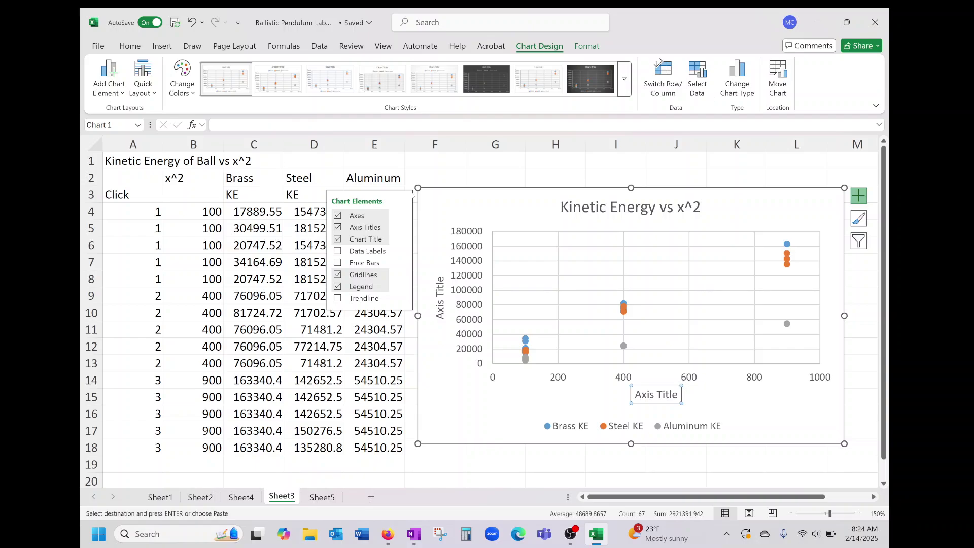
pyautogui.tripleClick(655, 395)
pyautogui.write('x^2')
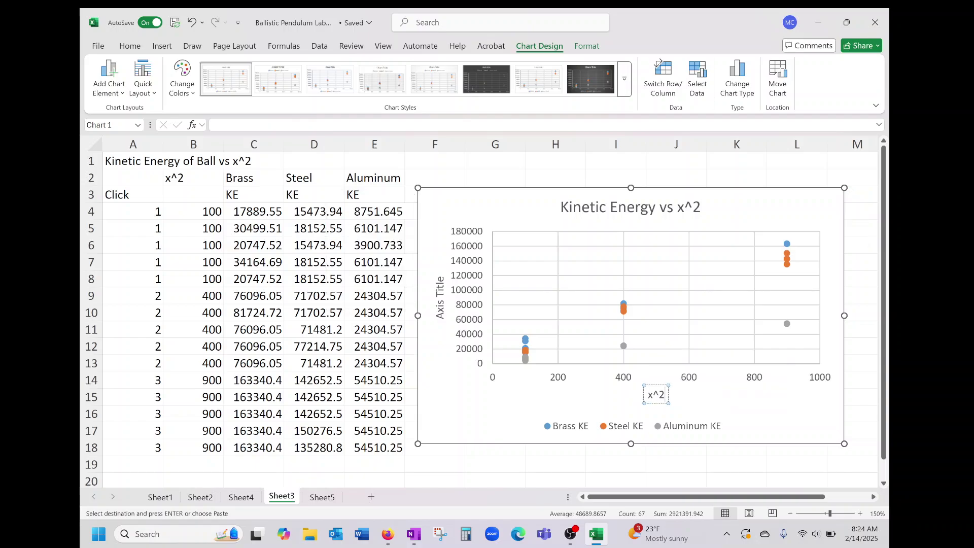
# - Replace the vertical axis title with "Kinetic Energy"
pyautogui.click(440, 292)
pyautogui.click(440, 278)
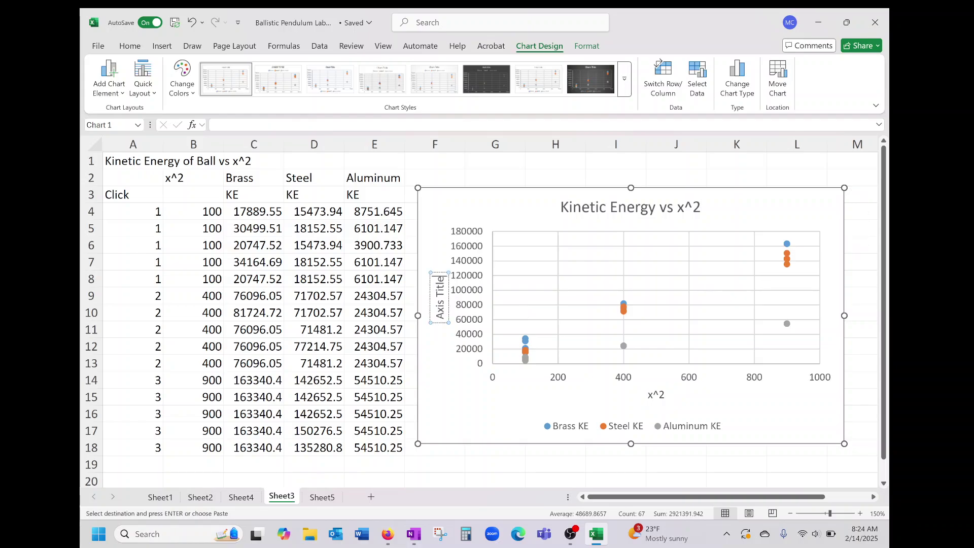
pyautogui.press('BackSpace')
pyautogui.press('BackSpace')
pyautogui.press('BackSpace')
pyautogui.press('BackSpace')
pyautogui.press('BackSpace')
pyautogui.press('BackSpace')
pyautogui.press('BackSpace')
pyautogui.press('BackSpace')
pyautogui.press('BackSpace')
pyautogui.press('BackSpace')
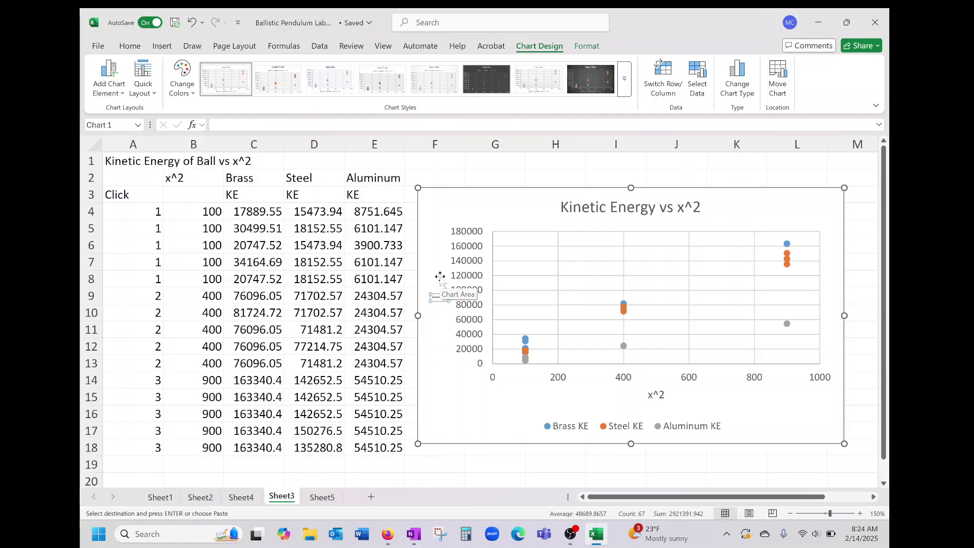
pyautogui.write('Kinetic Energy')
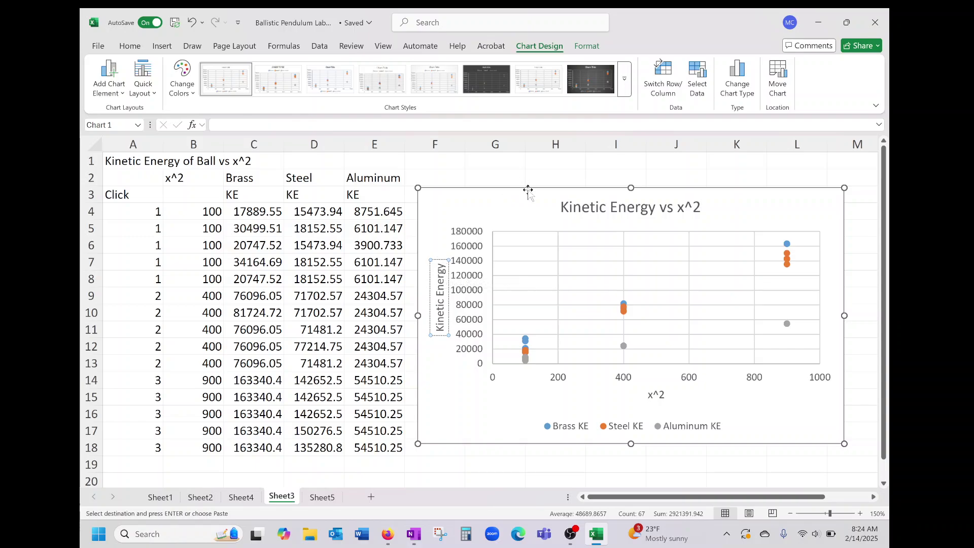
pyautogui.click(527, 207)
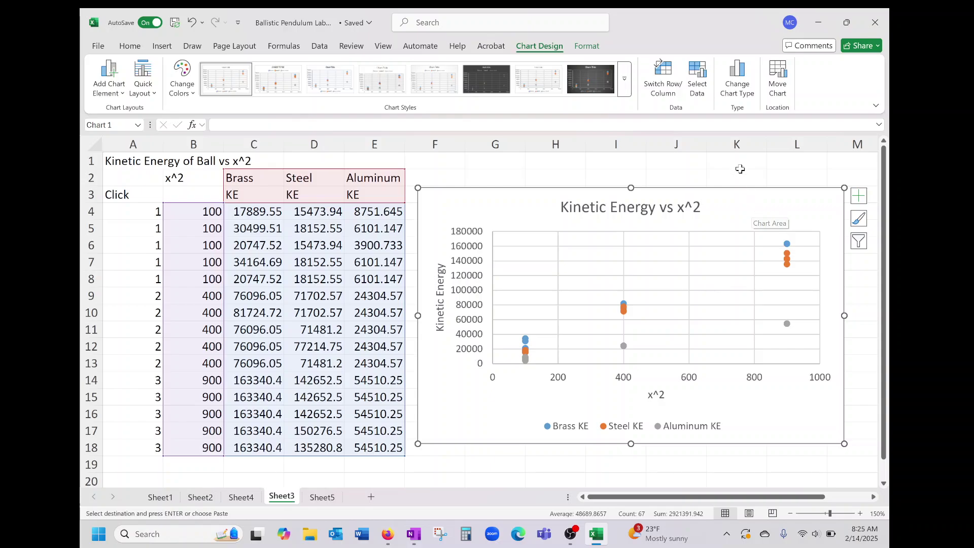
# - Add a linear trendline to the chart based on the Brass KE series
pyautogui.click(858, 197)
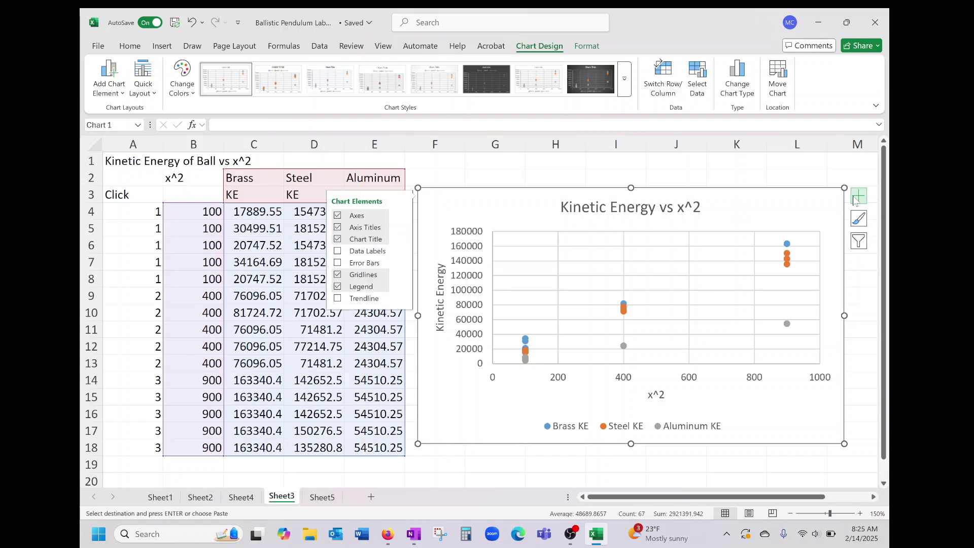
pyautogui.click(337, 299)
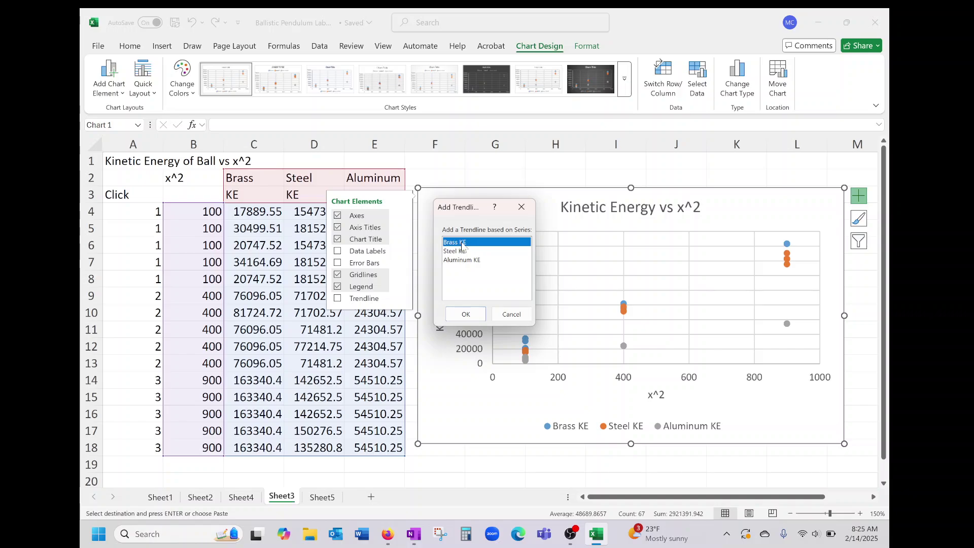
pyautogui.click(465, 315)
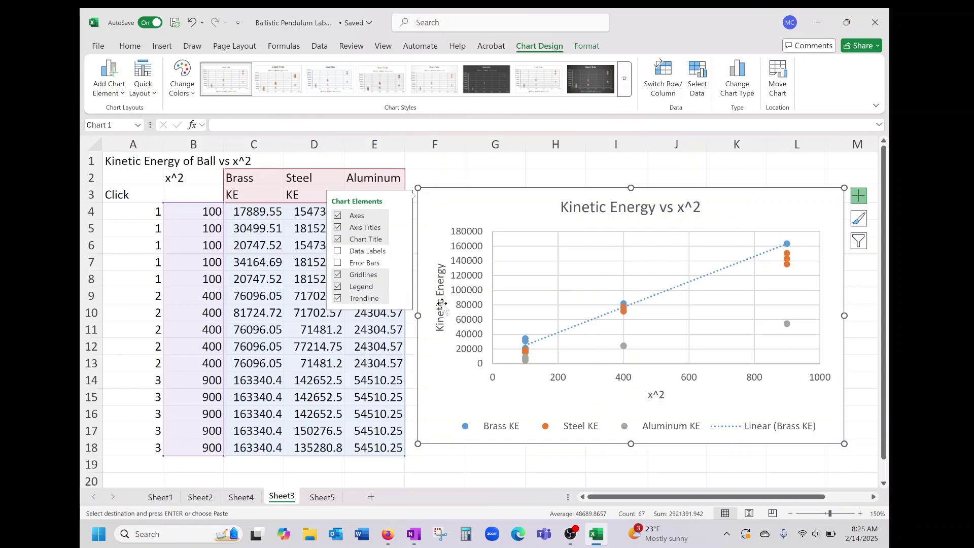
# - Add linear trendlines to the Steel KE and Aluminum KE series
pyautogui.click(623, 310)
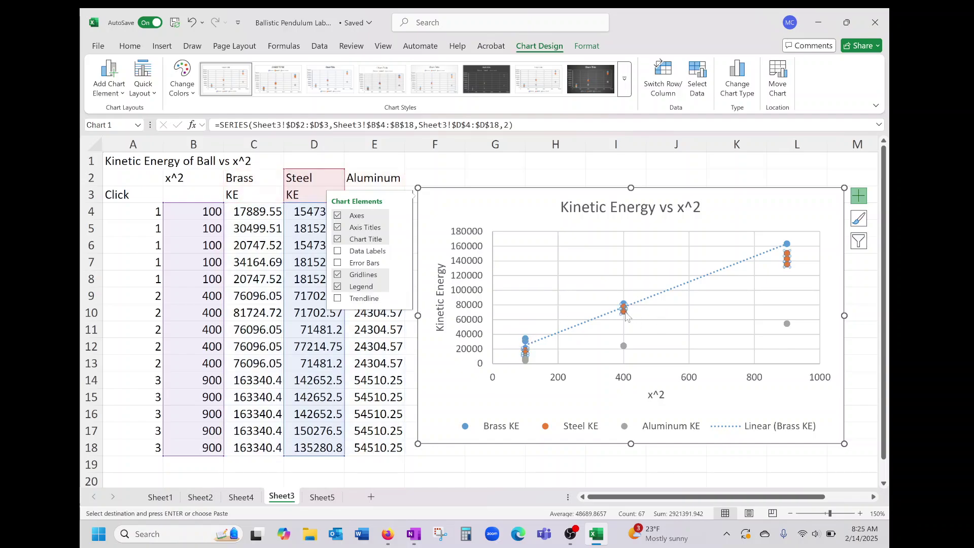
pyautogui.click(338, 299)
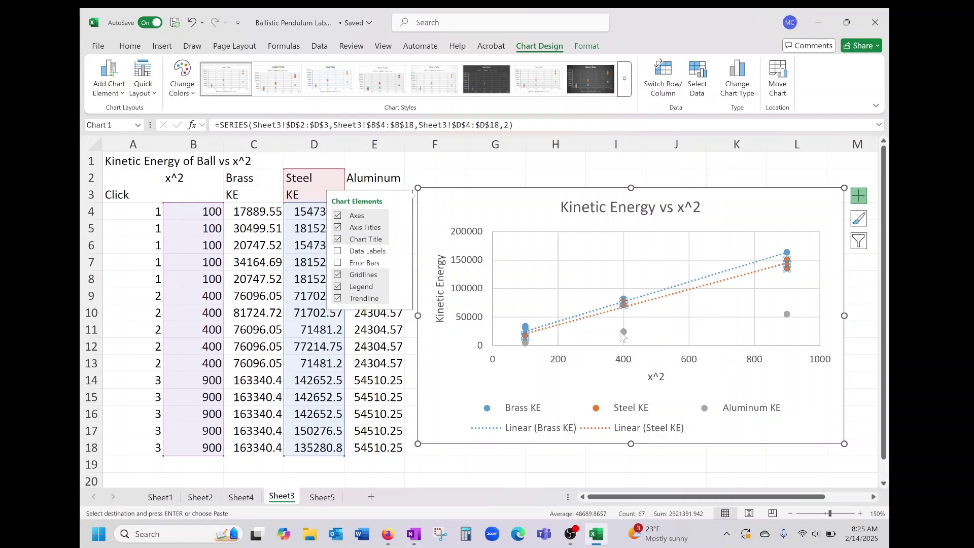
pyautogui.rightClick(623, 332)
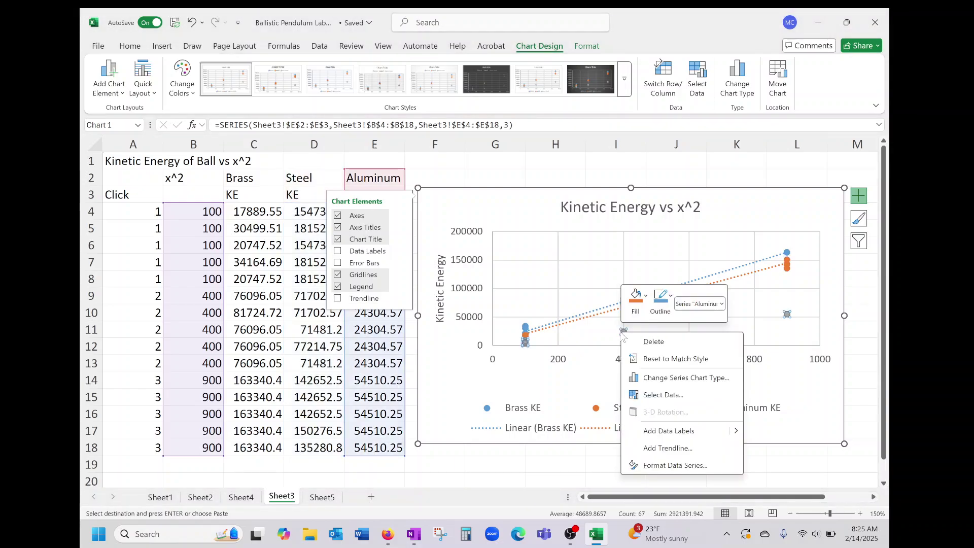
pyautogui.click(339, 299)
pyautogui.click(338, 299)
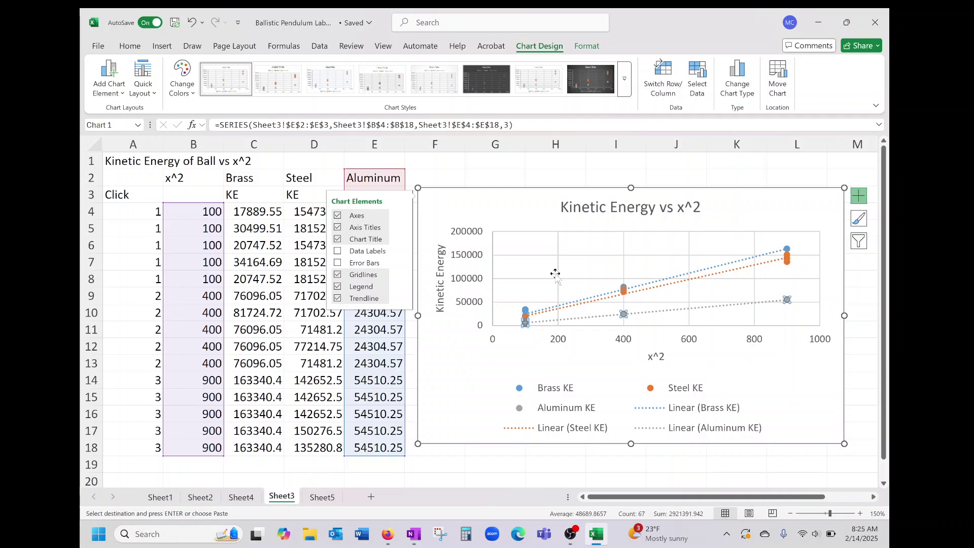
# - Add a linear Brass KE trendline with intercept 0.0 and its equation displayed, and move the equation above the plot beside the chart title
pyautogui.click(590, 303)
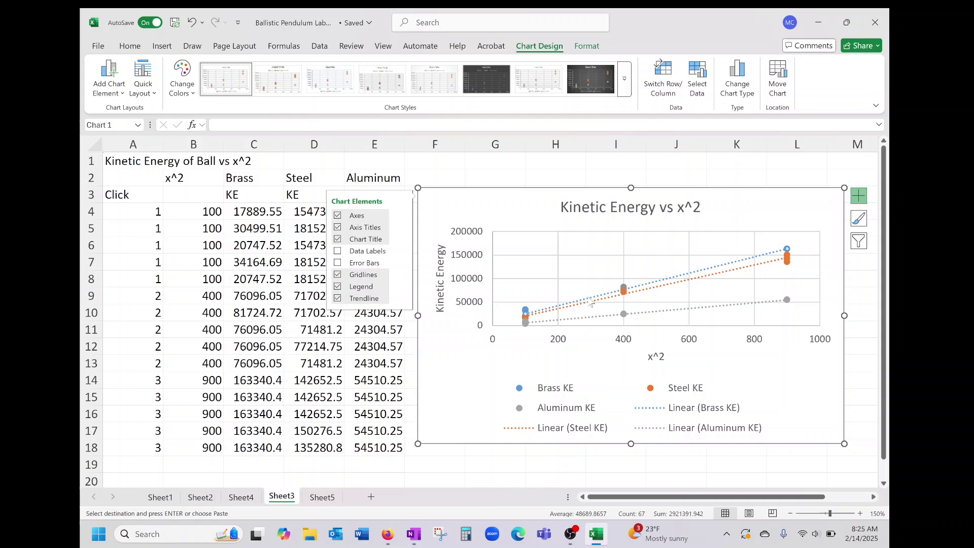
pyautogui.click(622, 289)
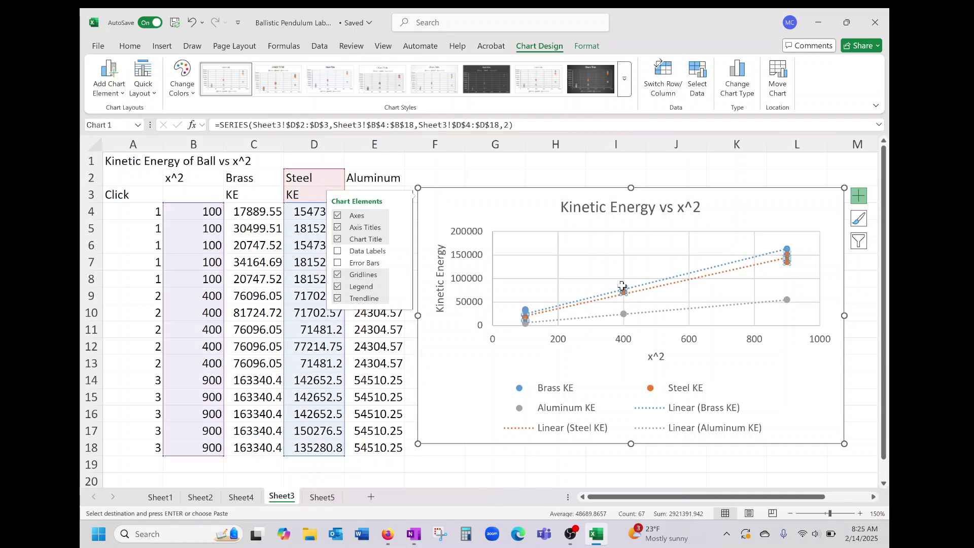
pyautogui.click(526, 310)
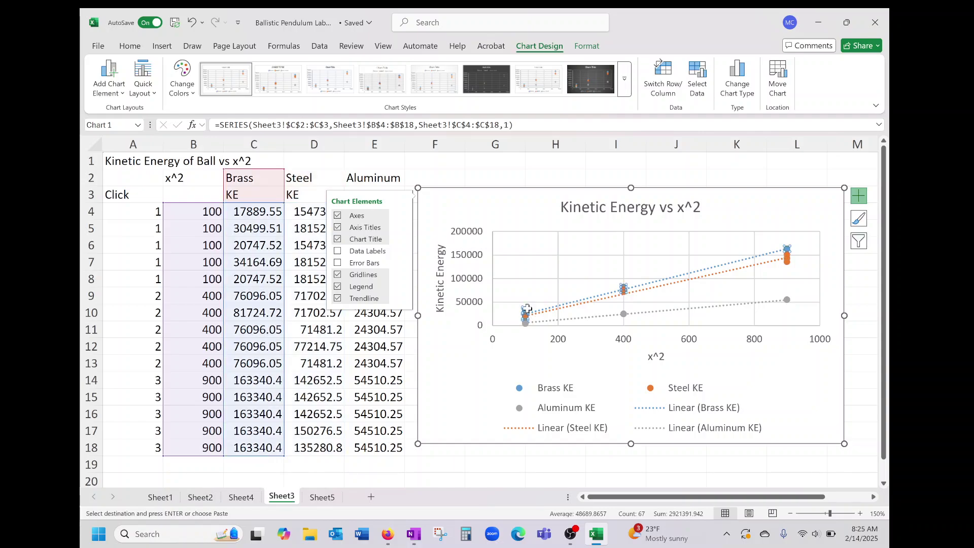
pyautogui.click(401, 299)
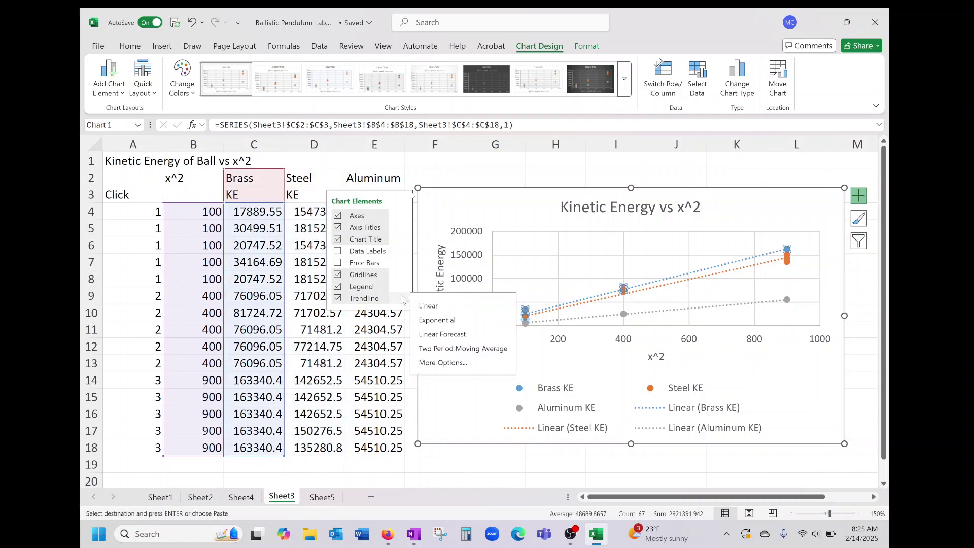
pyautogui.click(446, 362)
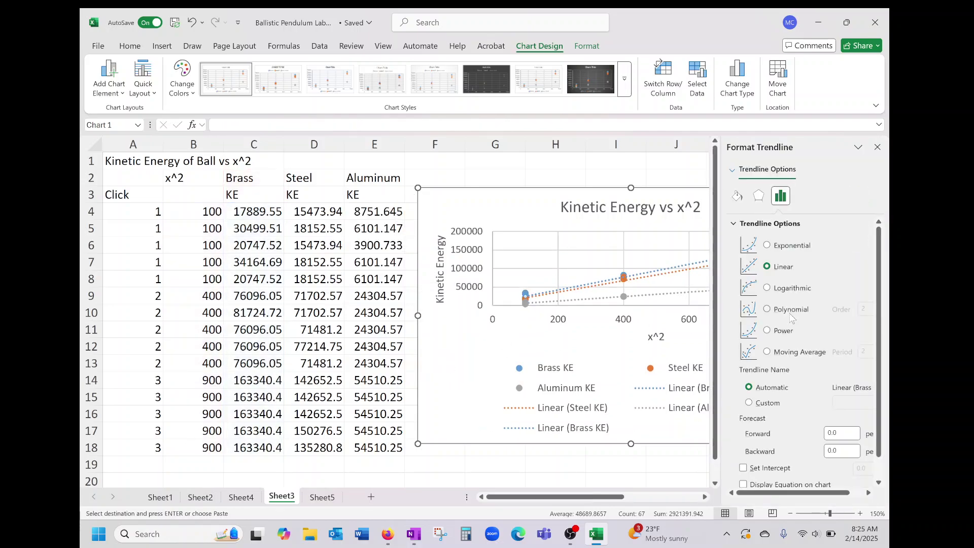
pyautogui.scroll(-1, 792, 318)
pyautogui.click(743, 444)
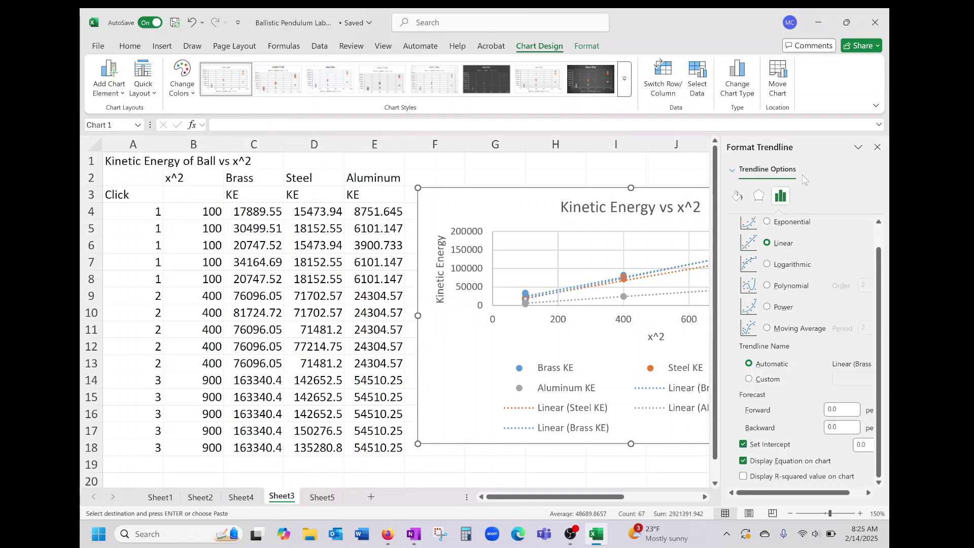
pyautogui.click(877, 146)
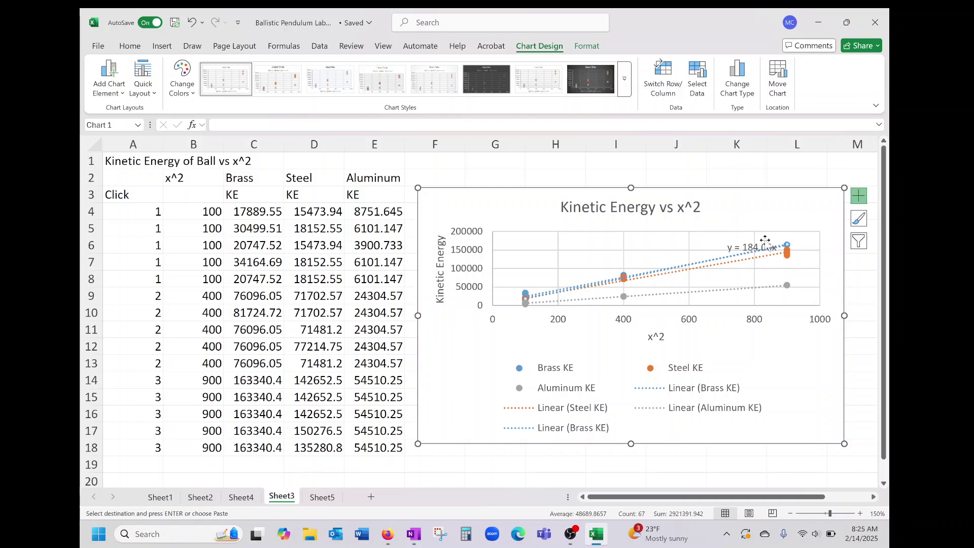
pyautogui.moveTo(751, 247); pyautogui.dragTo(748, 213)
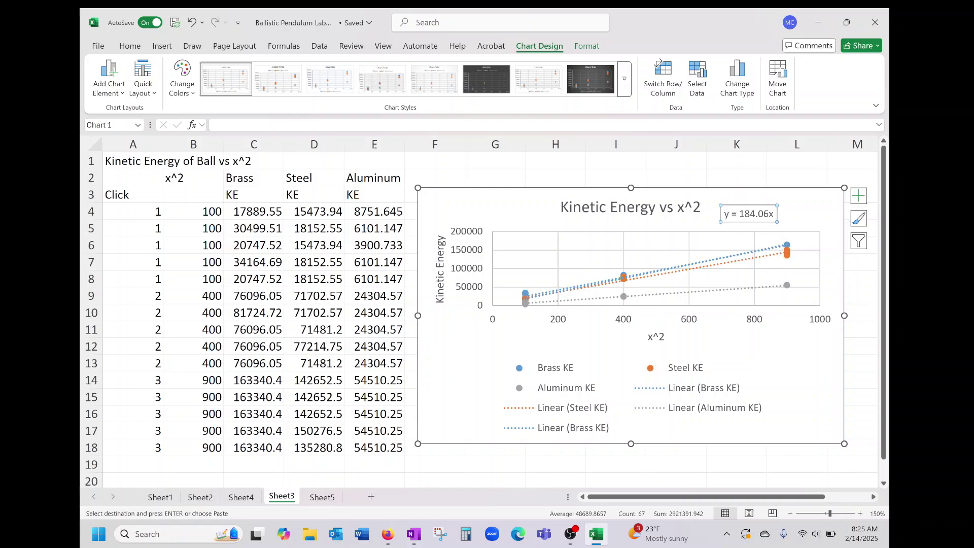
# - Add a linear Steel KE trendline with intercept 0.0 and its equation displayed, and place the equation just below the brass one
pyautogui.click(787, 257)
pyautogui.click(789, 260)
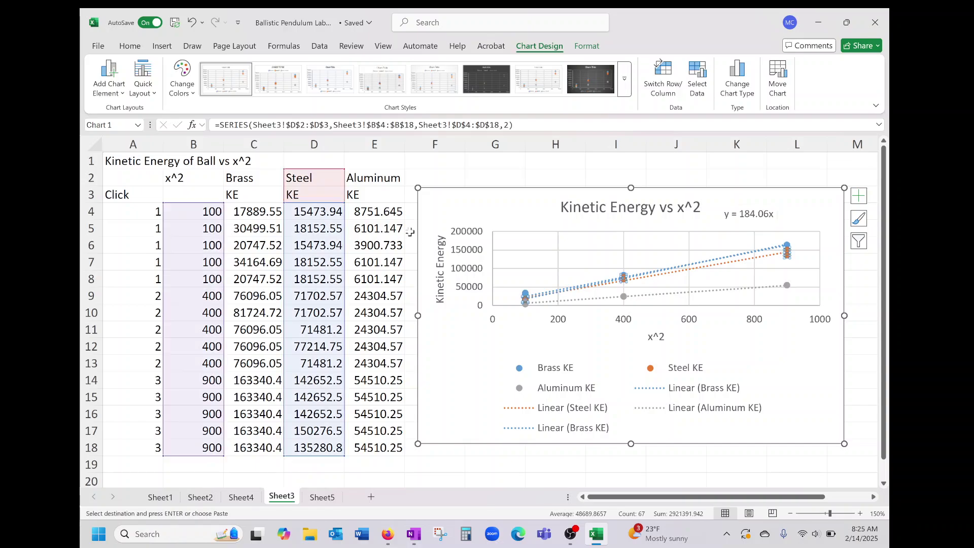
pyautogui.click(857, 197)
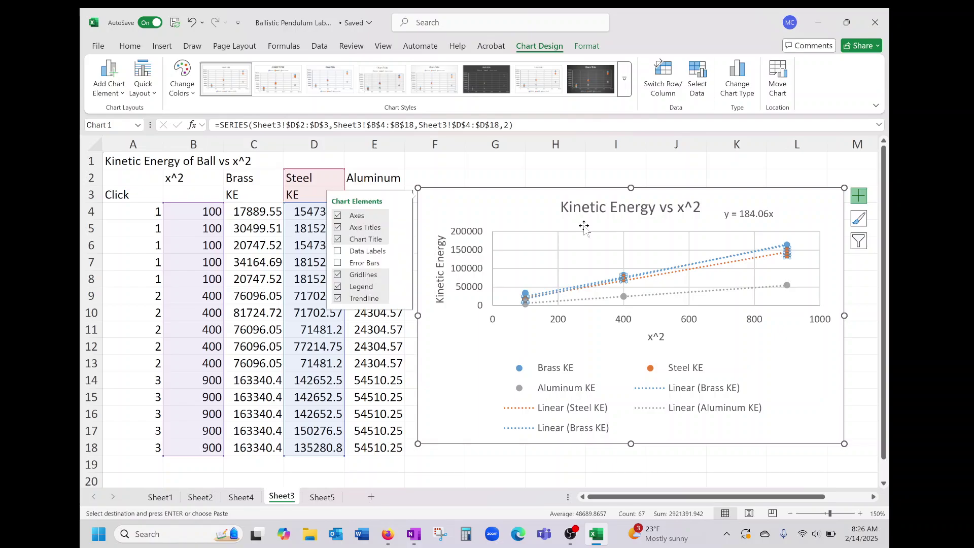
pyautogui.moveTo(402, 297)
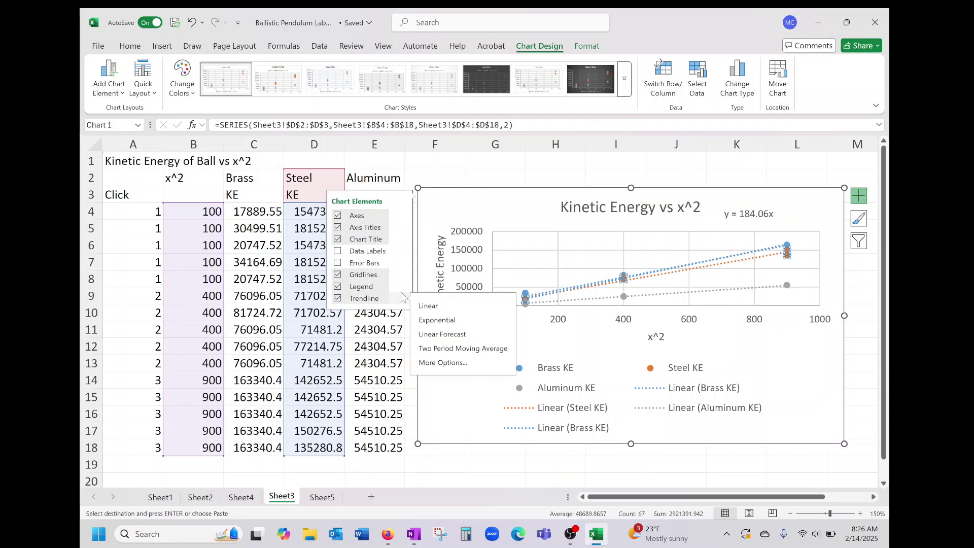
pyautogui.click(443, 362)
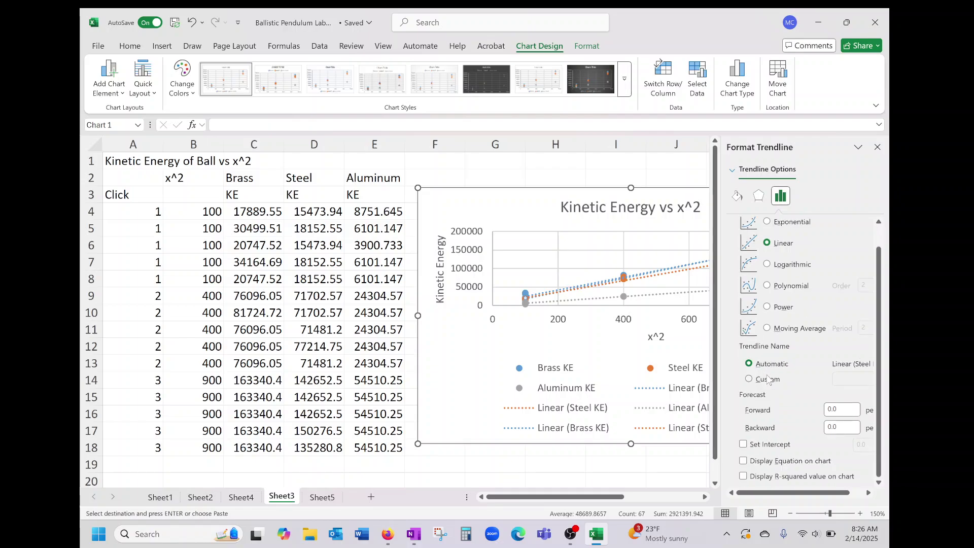
pyautogui.scroll(-1, 770, 380)
pyautogui.click(743, 444)
pyautogui.click(743, 460)
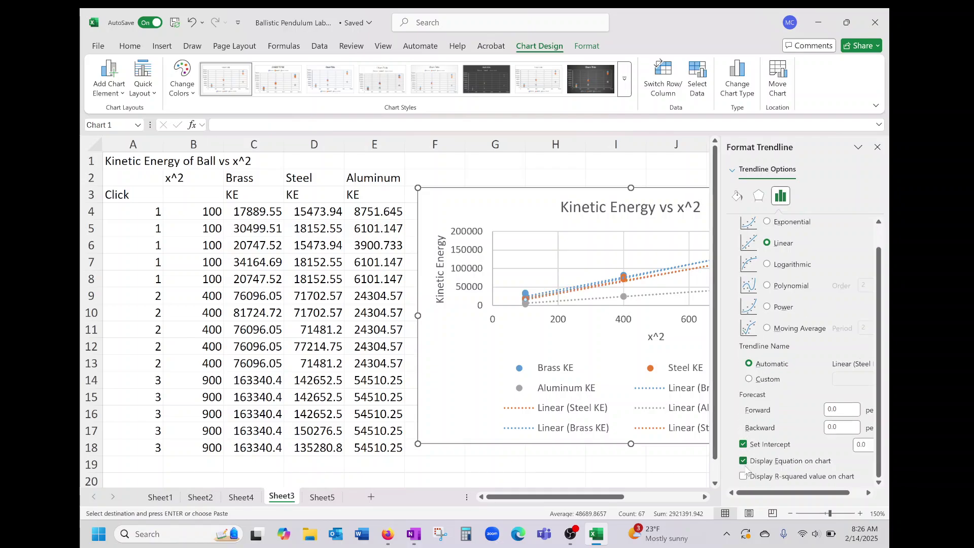
pyautogui.click(878, 147)
pyautogui.click(747, 252)
pyautogui.moveTo(748, 251); pyautogui.dragTo(746, 230)
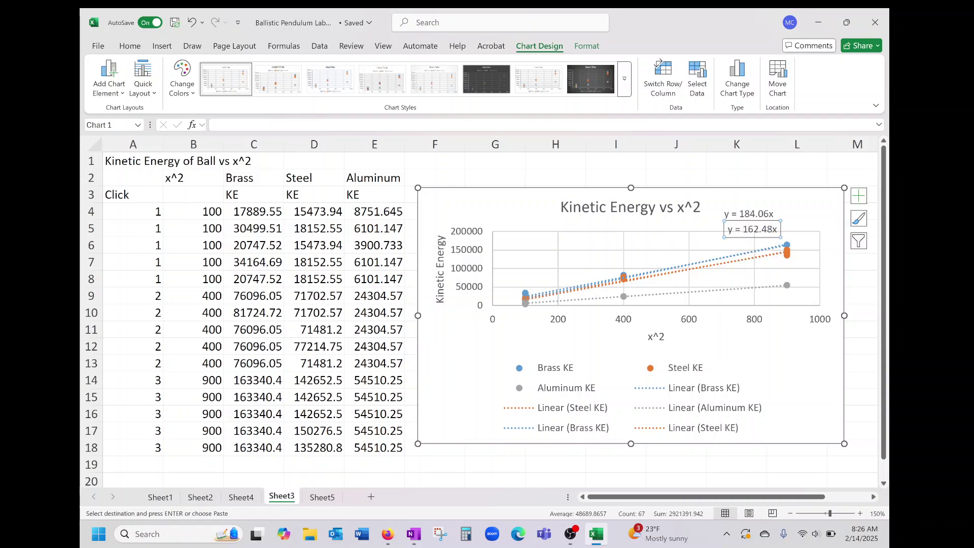
# - Add a linear Aluminum KE trendline with intercept 0.0 and its equation displayed, and place the equation beside the brass one
pyautogui.click(786, 287)
pyautogui.click(863, 200)
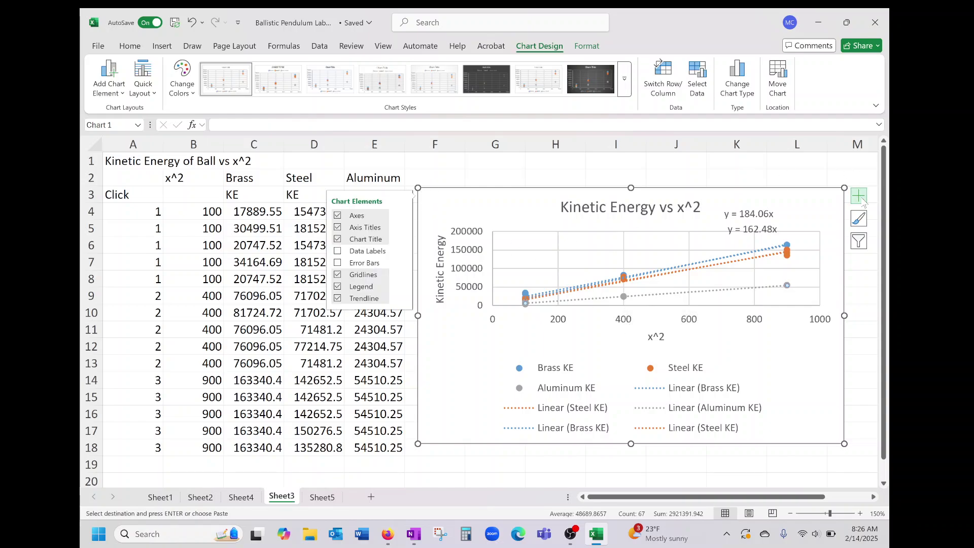
pyautogui.click(403, 303)
pyautogui.click(437, 363)
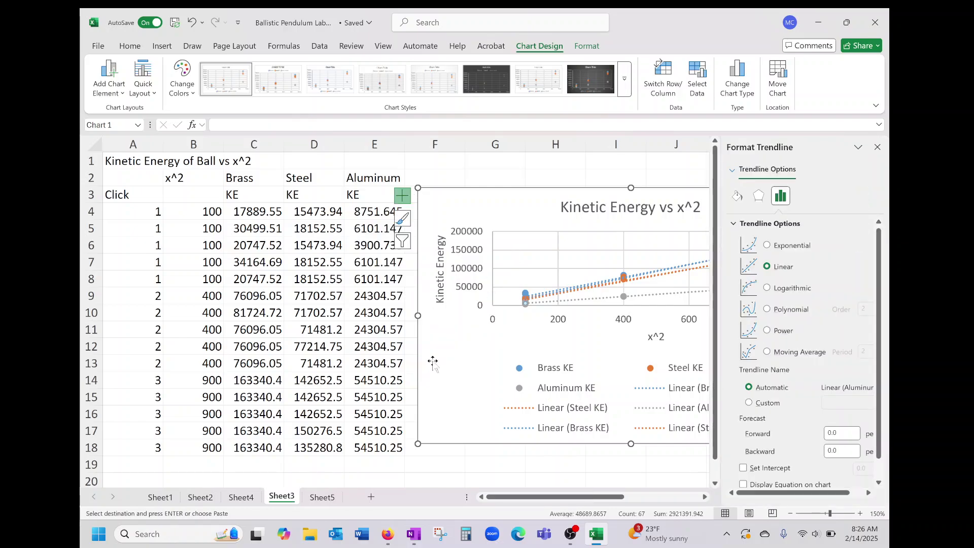
pyautogui.scroll(-1, 754, 357)
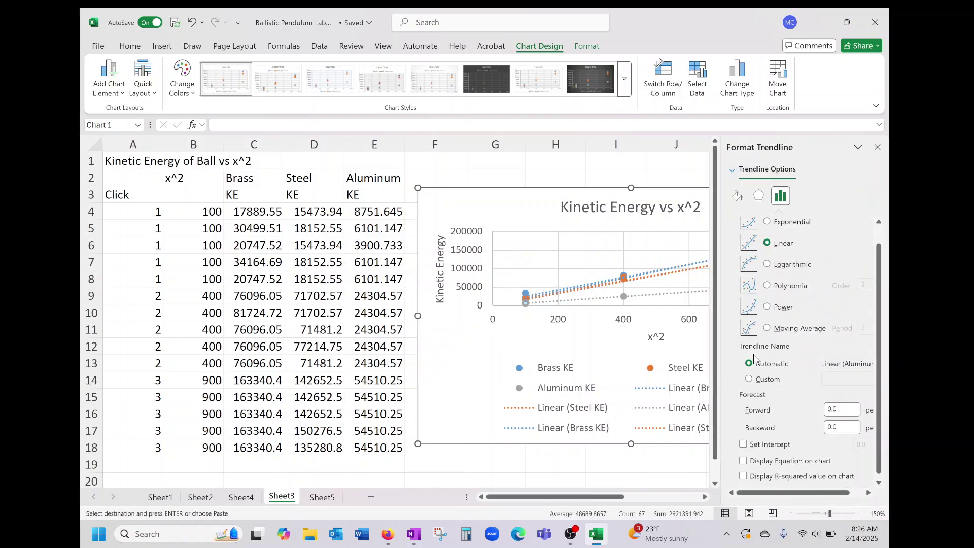
pyautogui.click(744, 445)
pyautogui.click(743, 460)
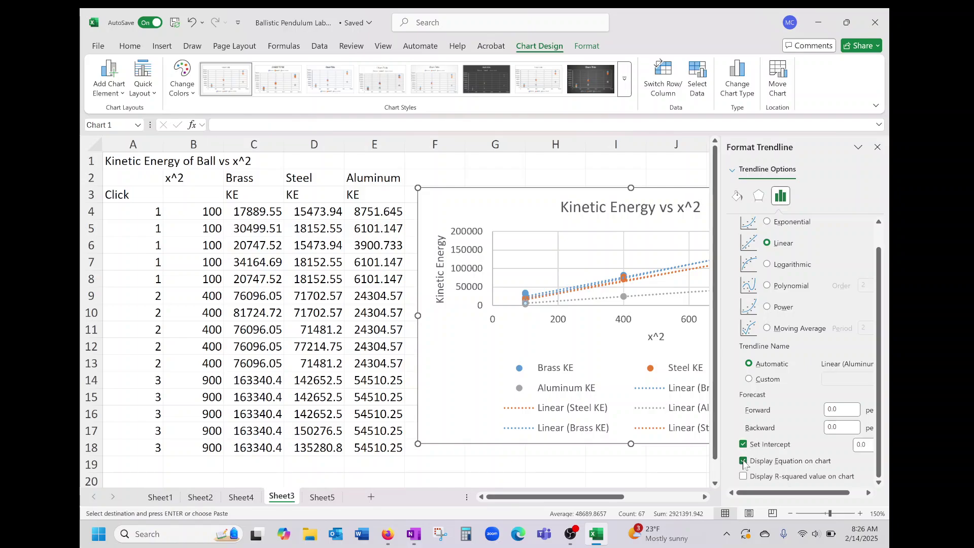
pyautogui.click(877, 146)
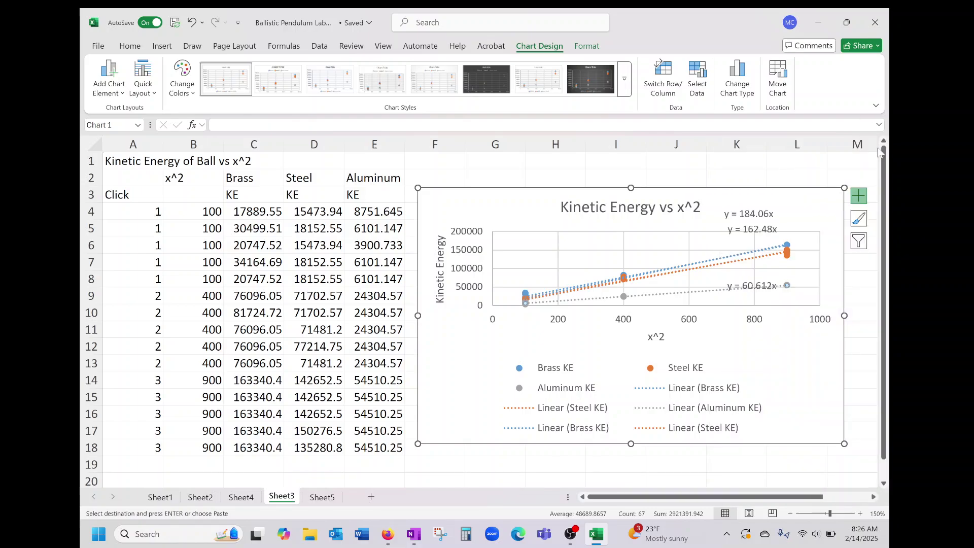
pyautogui.click(757, 285)
pyautogui.moveTo(757, 285); pyautogui.dragTo(814, 214)
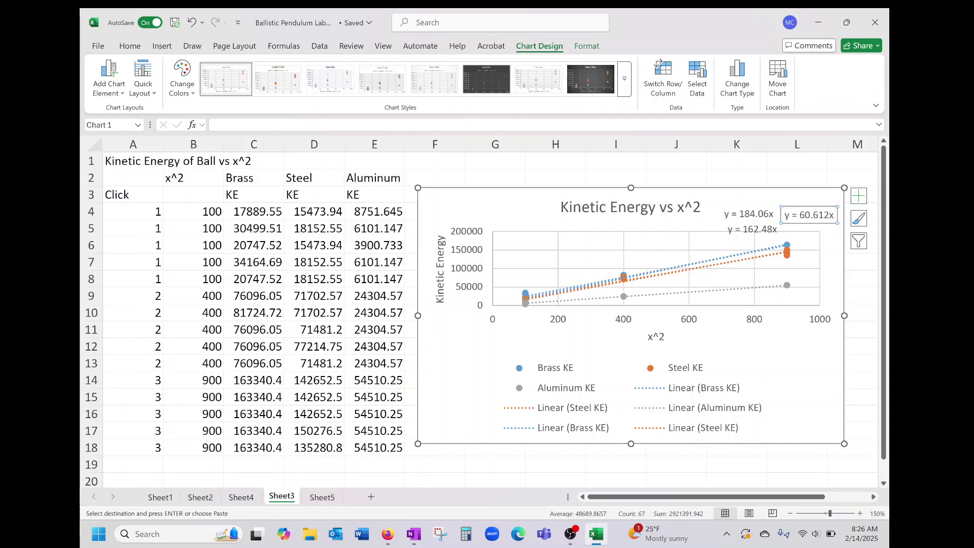
# - Switch to OneNote to review how the slope of the KE vs x^2 graph relates to k, and return to the Excel chart
pyautogui.click(756, 201)
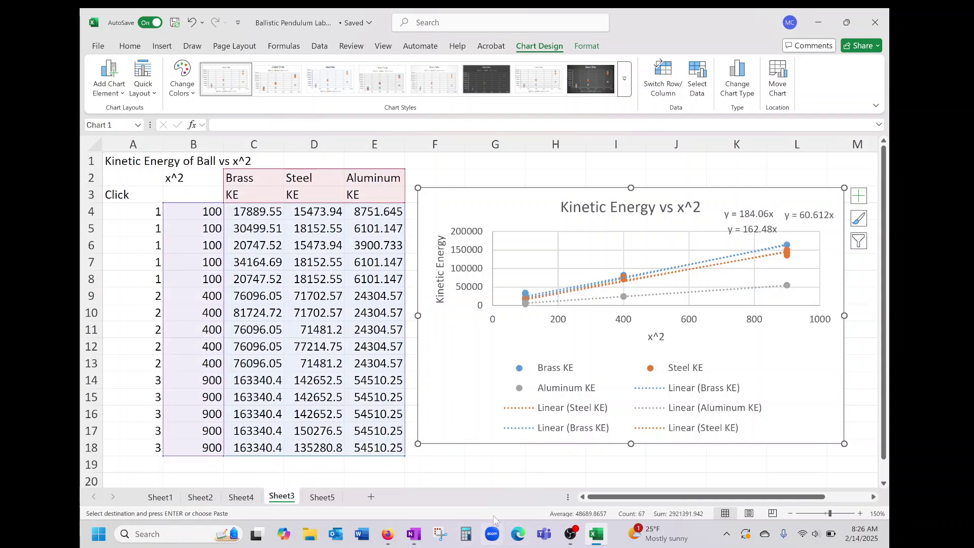
pyautogui.click(413, 533)
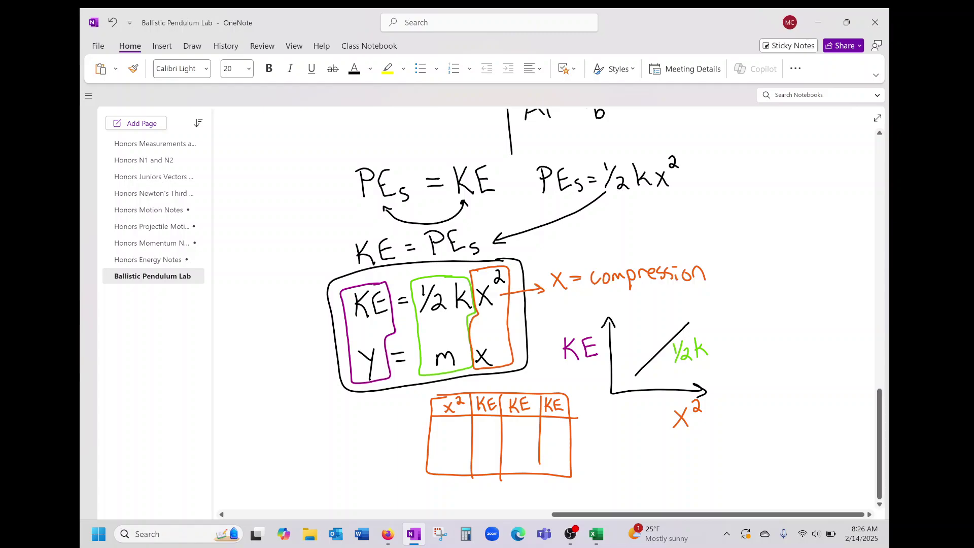
pyautogui.click(596, 533)
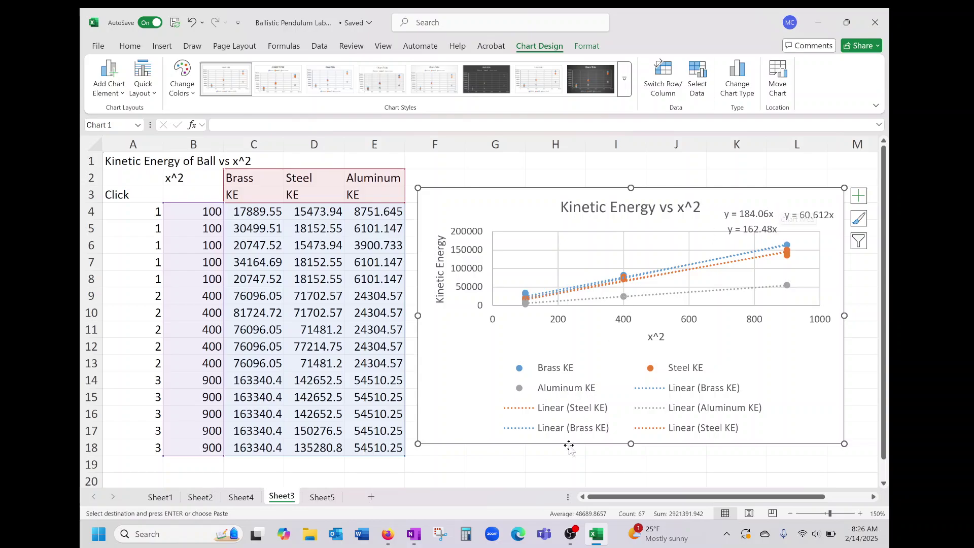
# - Open Calculator and add the three rounded trendline slopes 184, 162 and 61
pyautogui.click(466, 535)
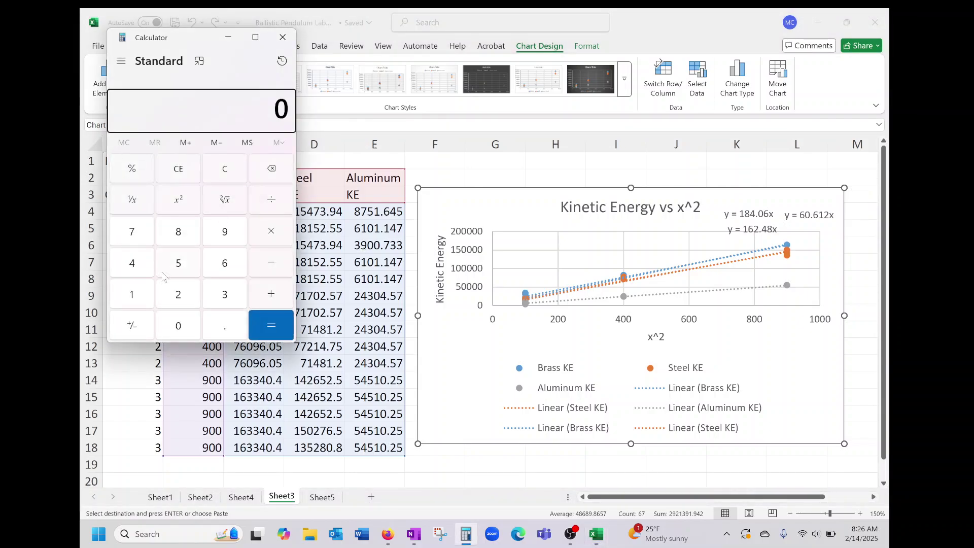
pyautogui.click(144, 295)
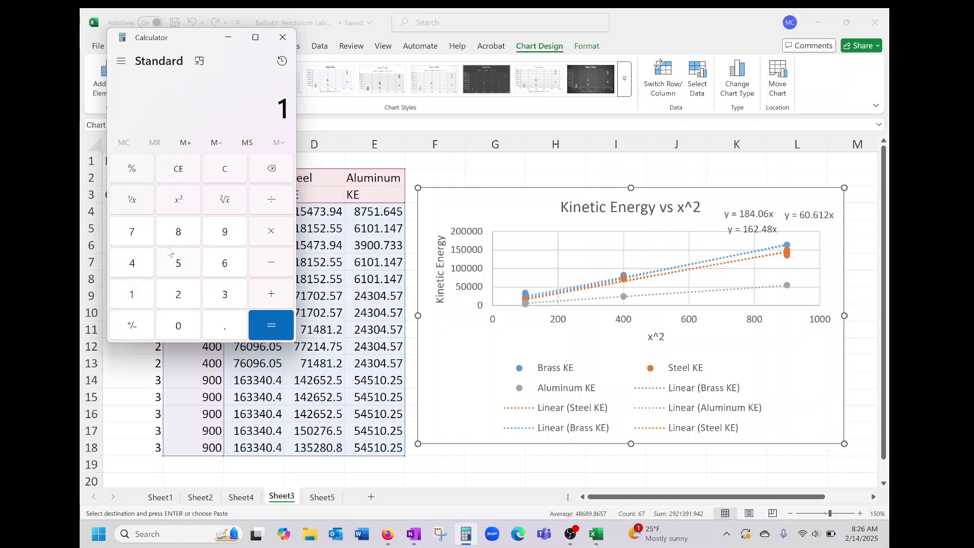
pyautogui.click(172, 243)
pyautogui.click(146, 264)
pyautogui.click(260, 288)
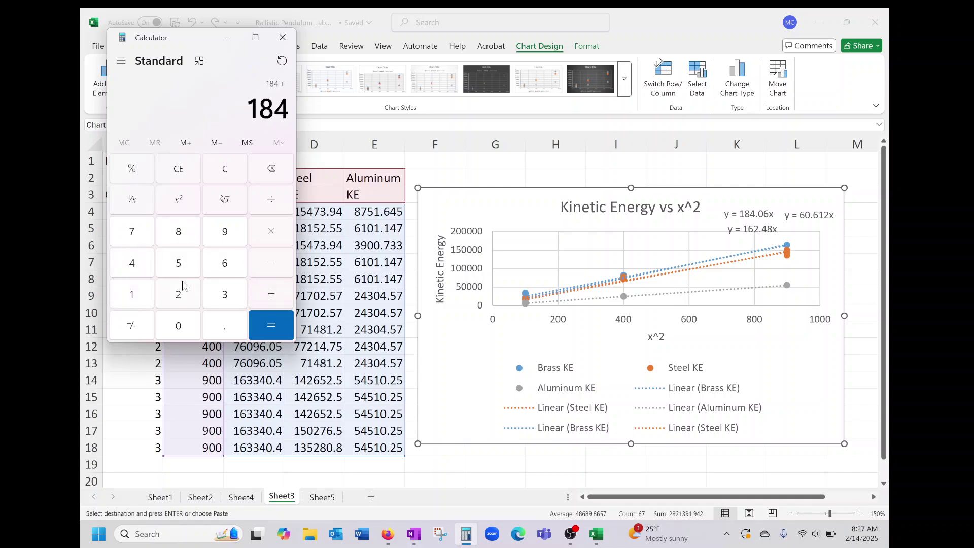
pyautogui.click(155, 296)
pyautogui.click(225, 268)
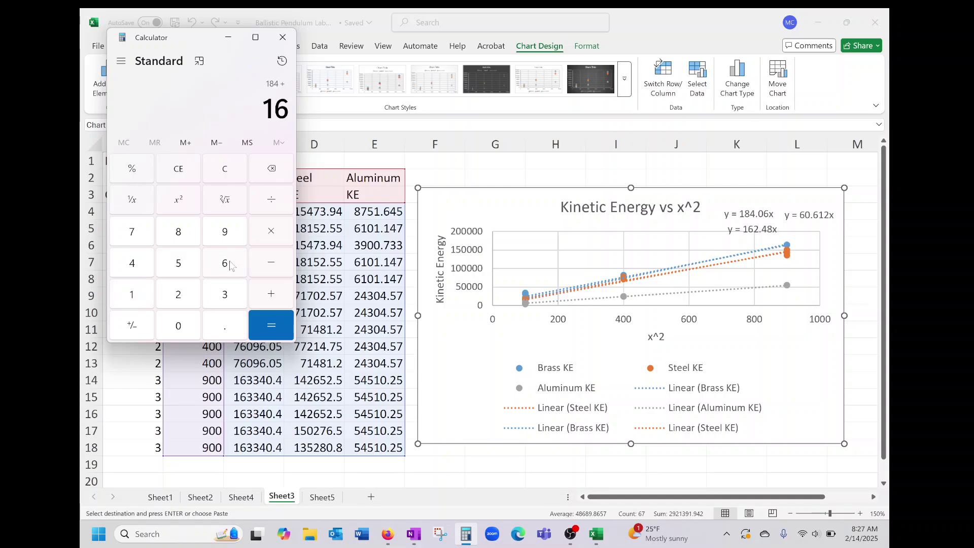
pyautogui.click(189, 294)
pyautogui.click(267, 293)
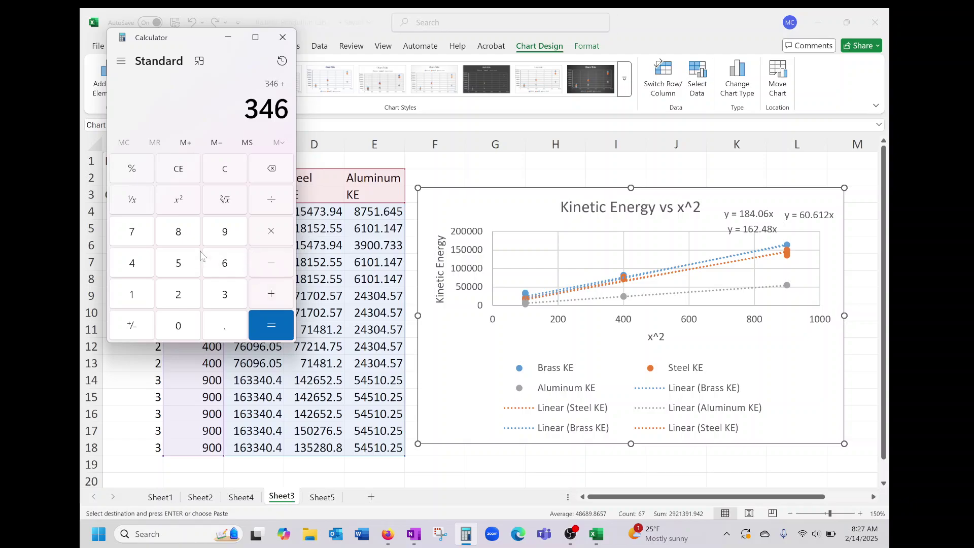
pyautogui.click(216, 259)
pyautogui.click(129, 297)
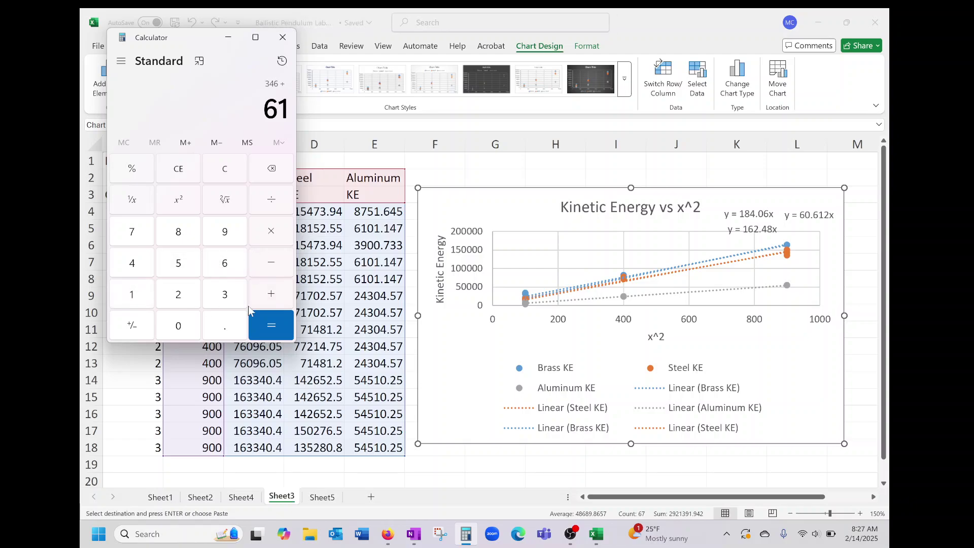
pyautogui.click(262, 315)
# - Divide the sum of the slopes by 3 and multiply the average by 2 to get the spring constant
pyautogui.click(270, 199)
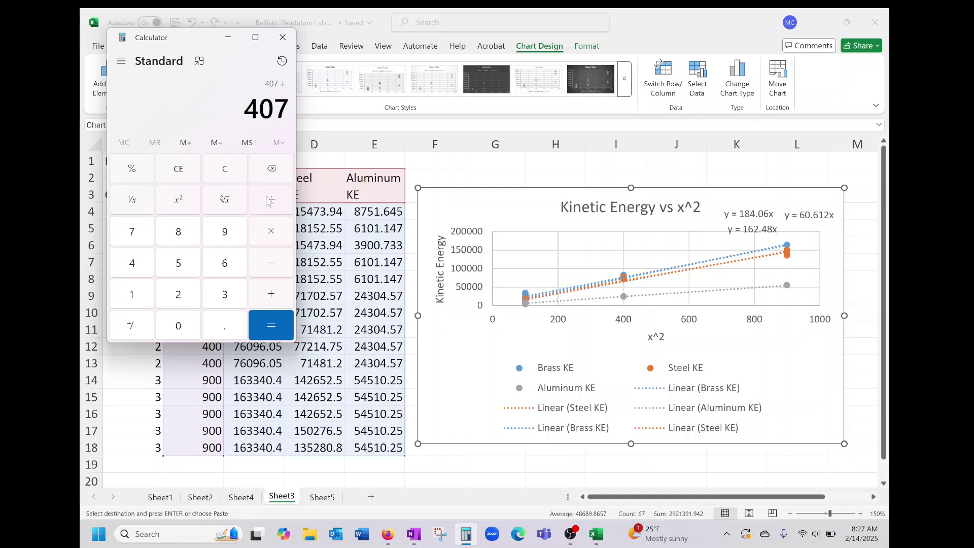
pyautogui.click(227, 299)
pyautogui.click(267, 321)
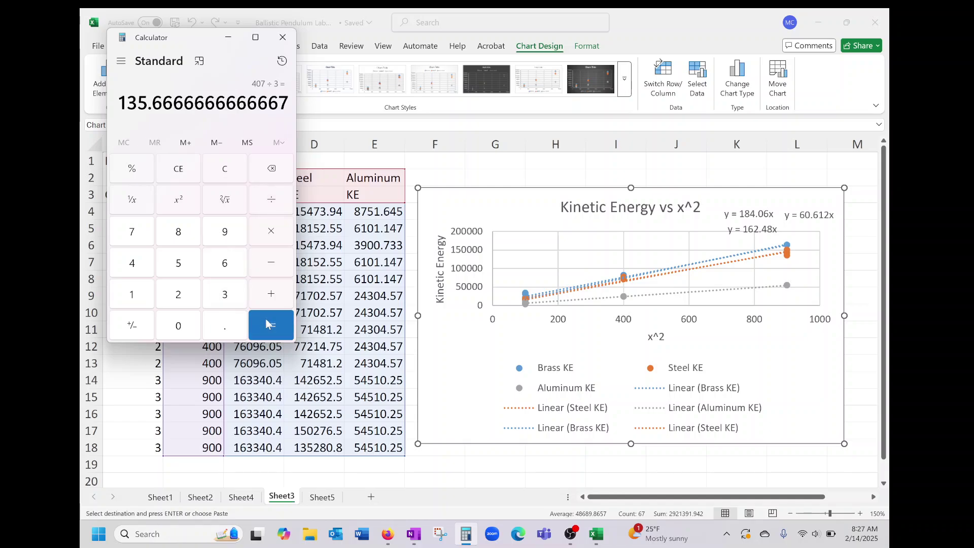
pyautogui.click(271, 232)
pyautogui.click(171, 299)
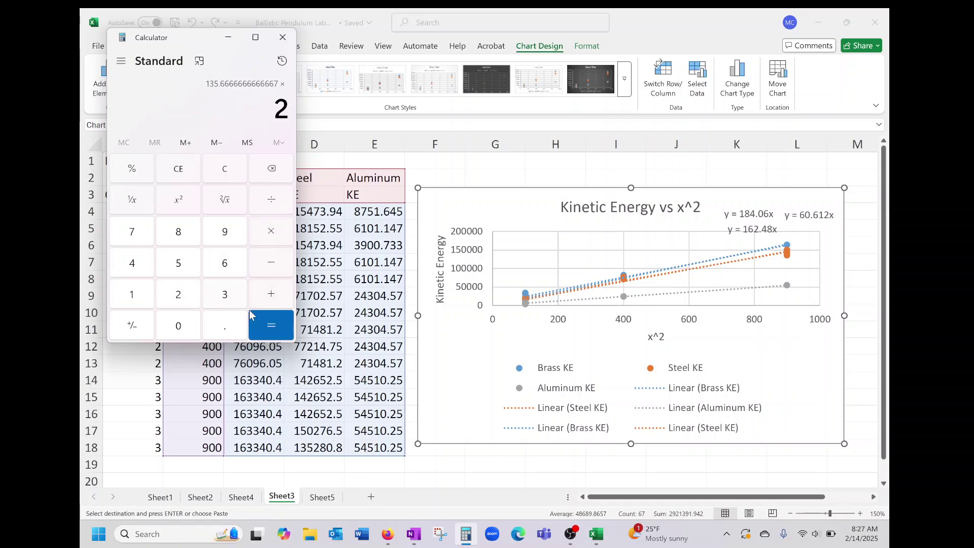
pyautogui.click(264, 325)
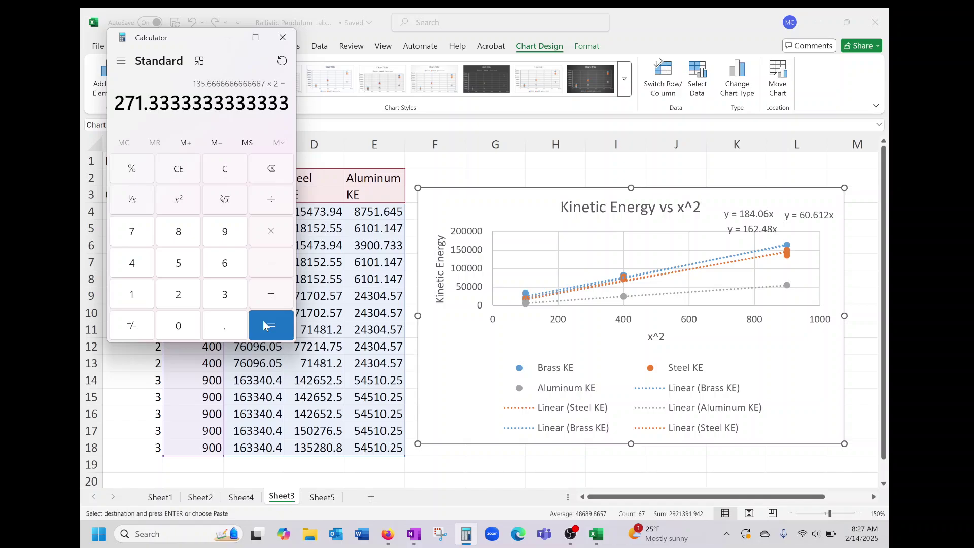